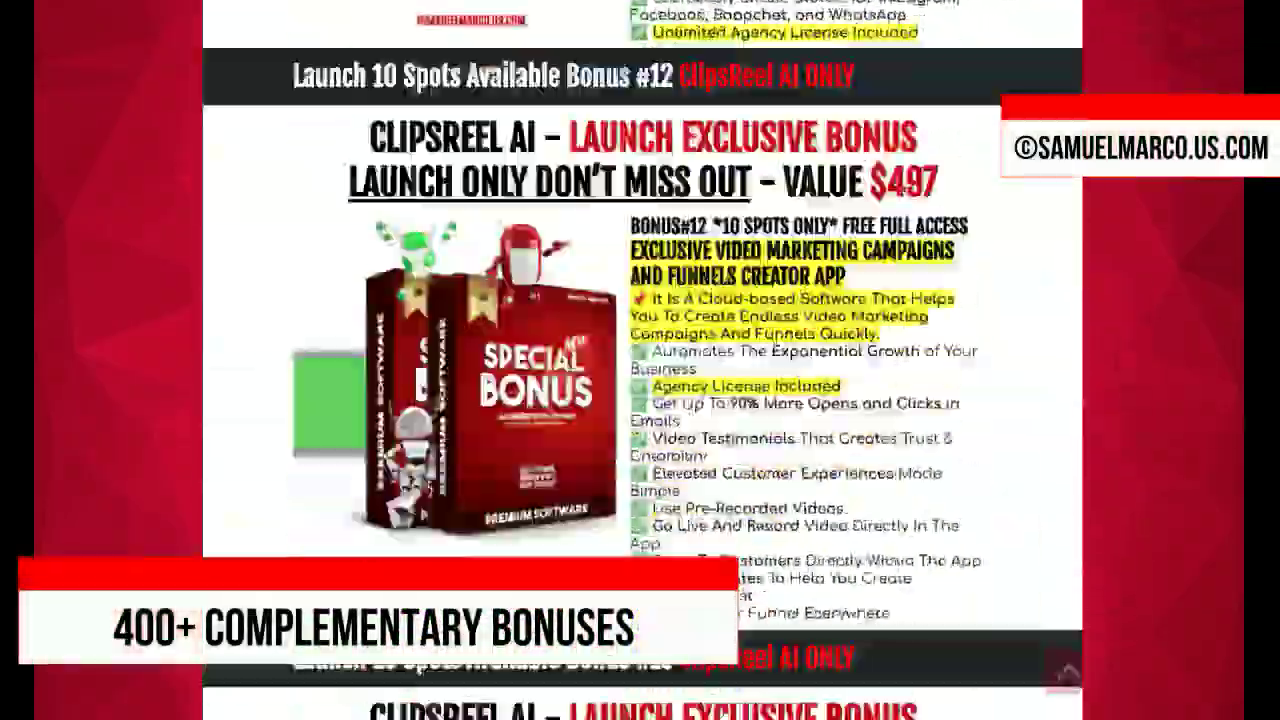
Scroll the samuelmarco.us bonus list down to the footer with the author bio and signup form.
scroll(640, 360, "down", 20)
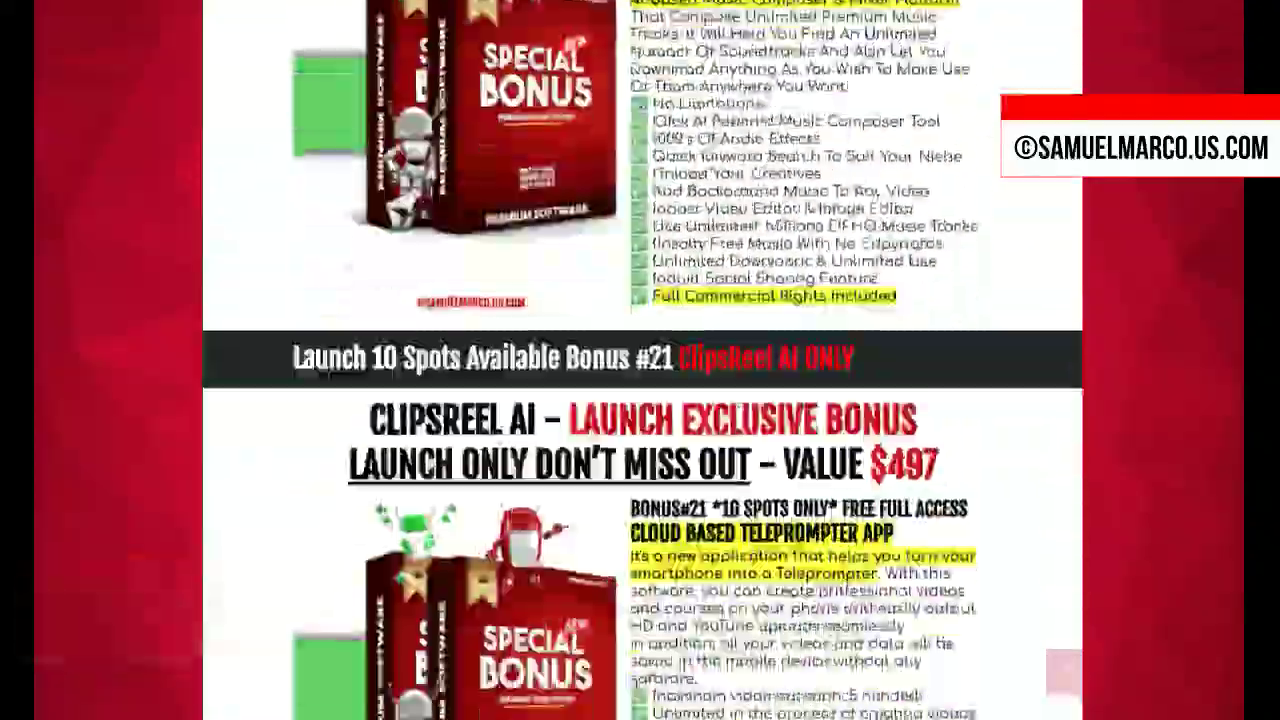
scroll(640, 360, "down", 20)
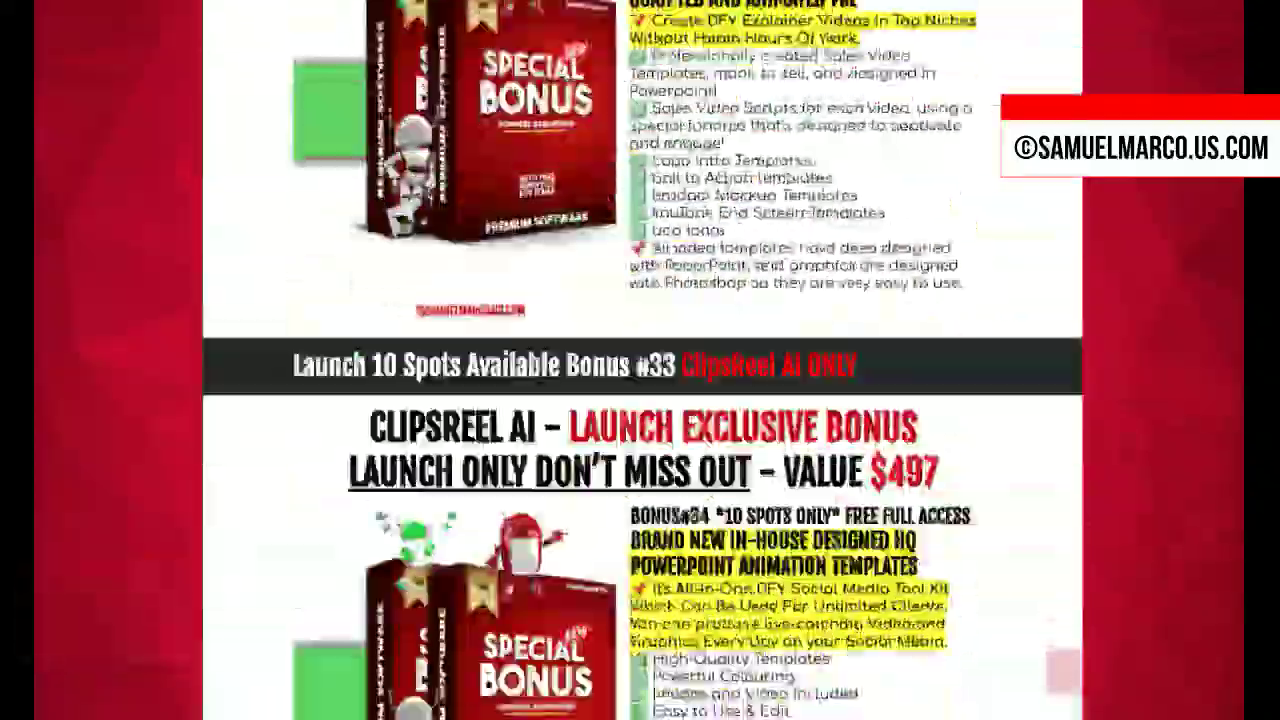
scroll(640, 360, "down", 20)
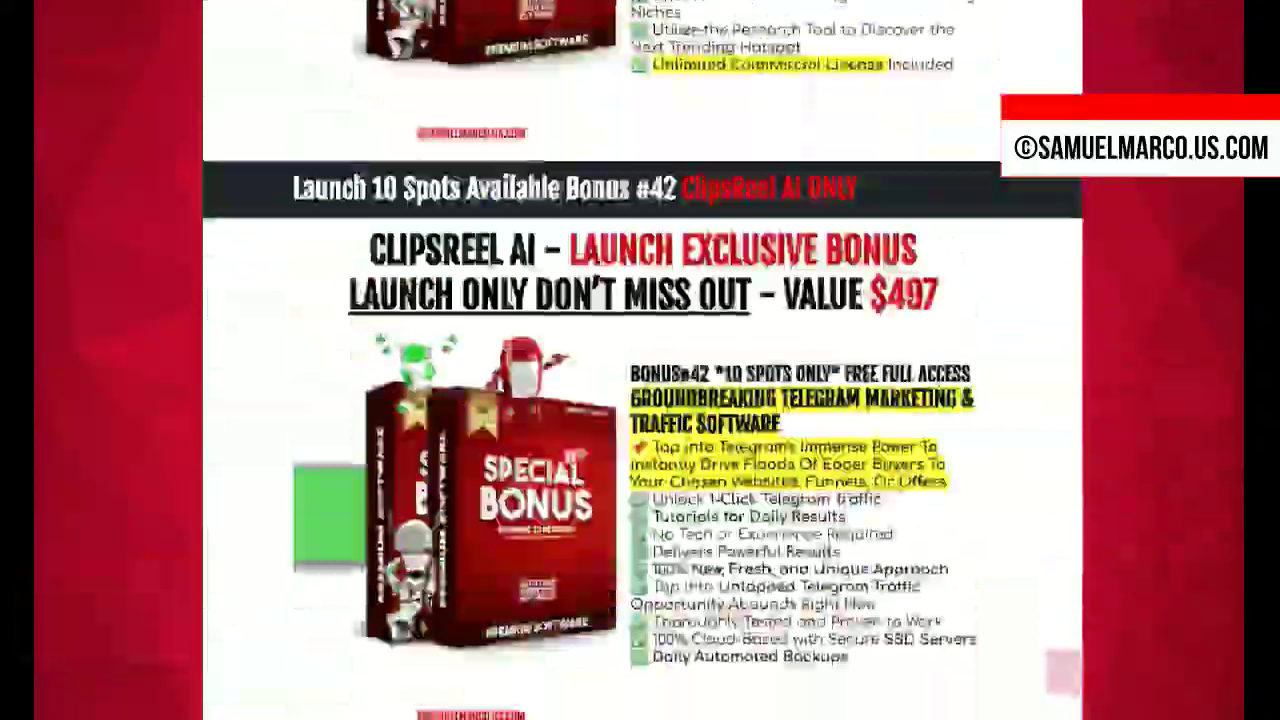
scroll(640, 360, "down", 20)
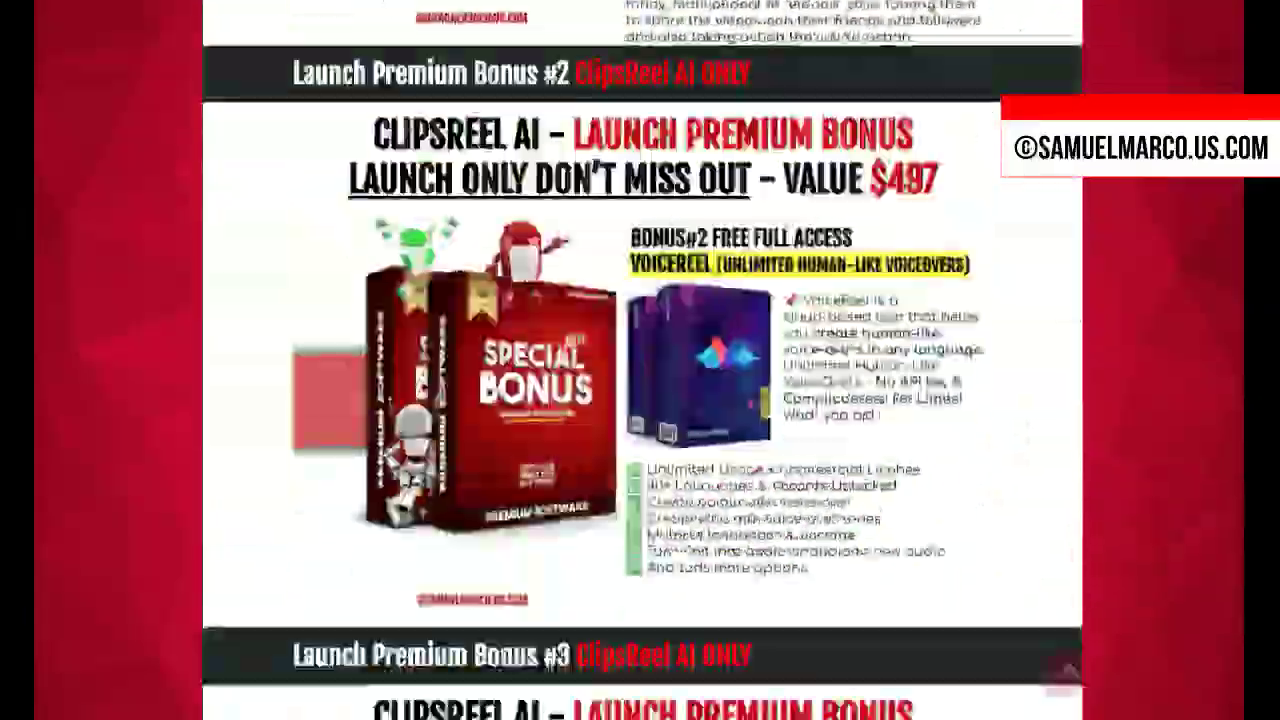
scroll(640, 360, "down", 20)
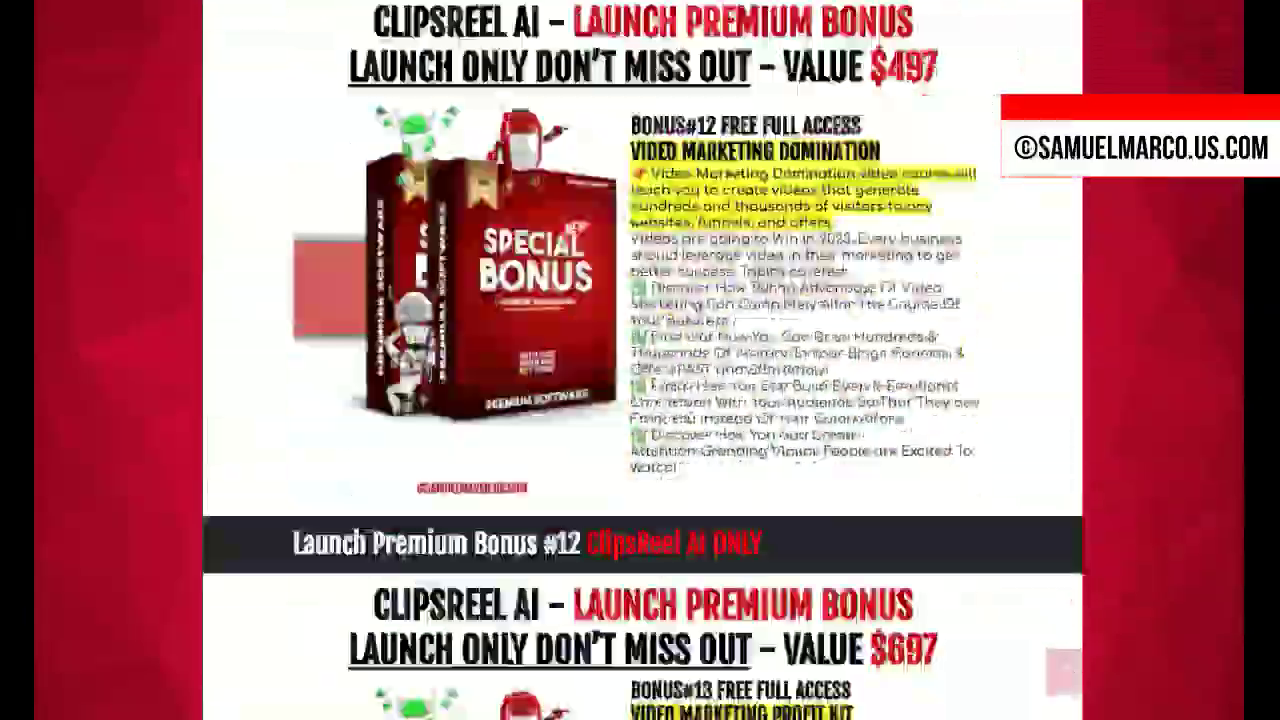
scroll(640, 360, "down", 20)
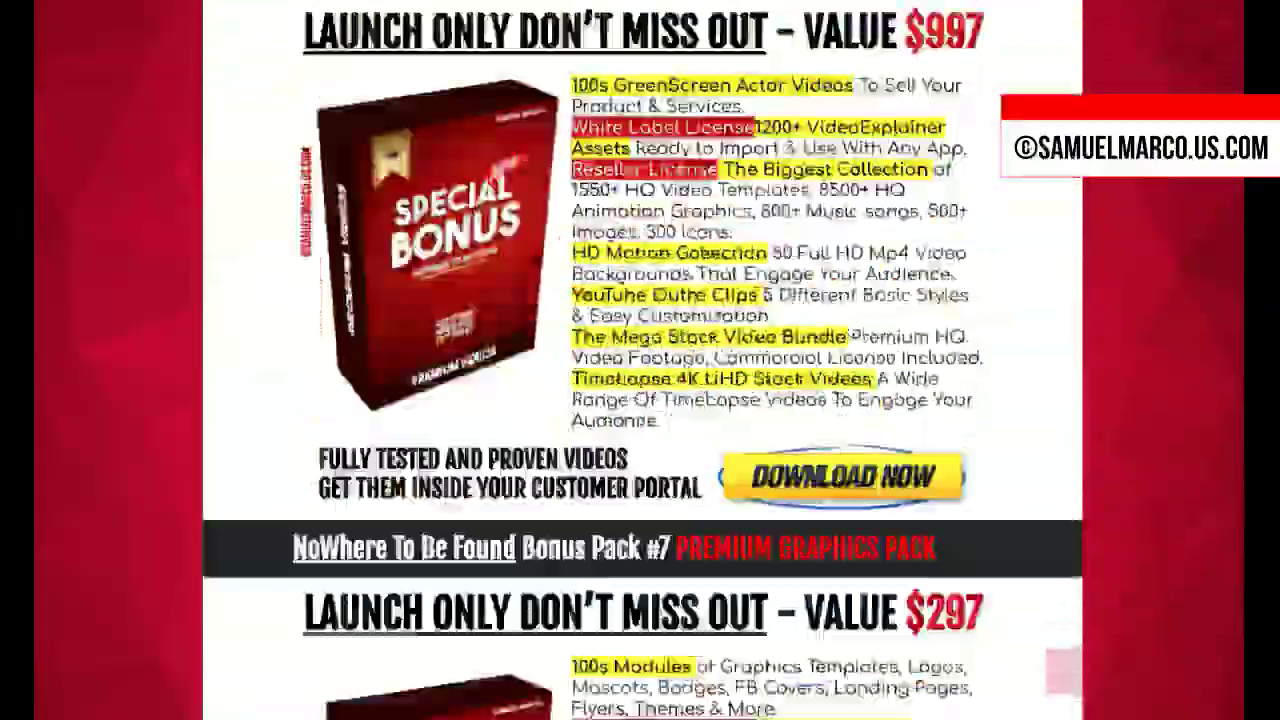
scroll(640, 360, "down", 20)
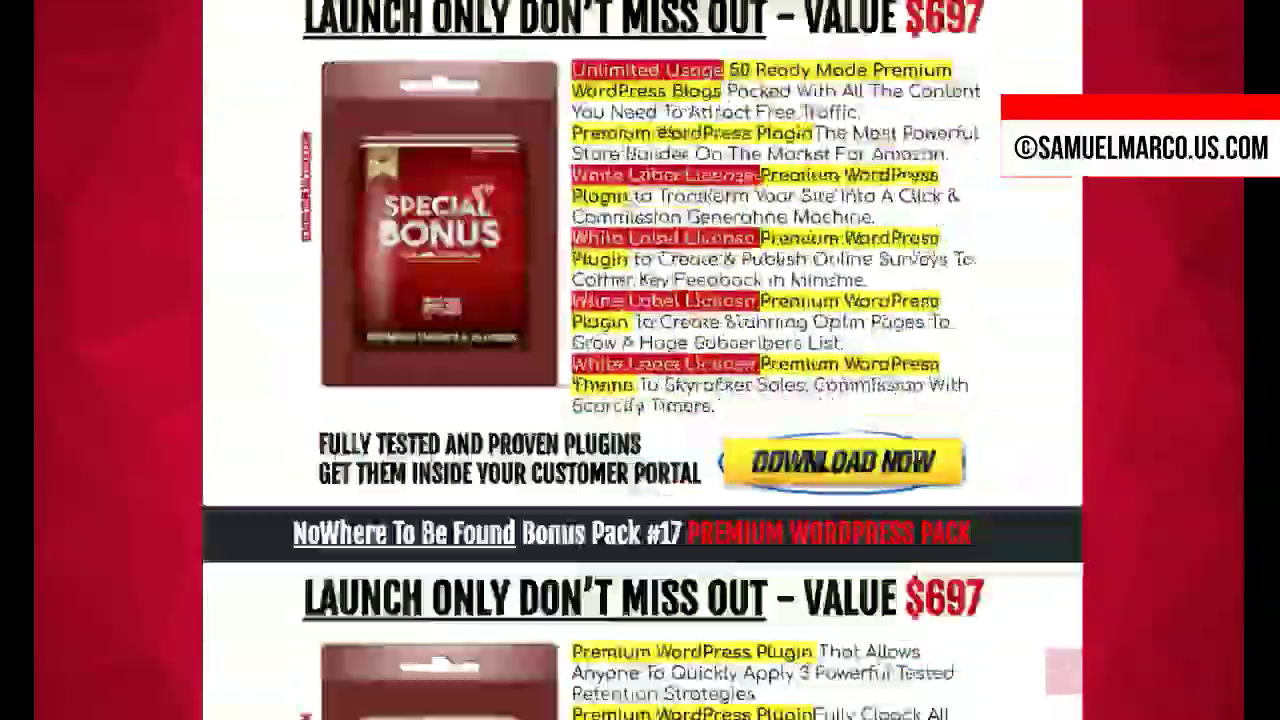
scroll(640, 360, "down", 20)
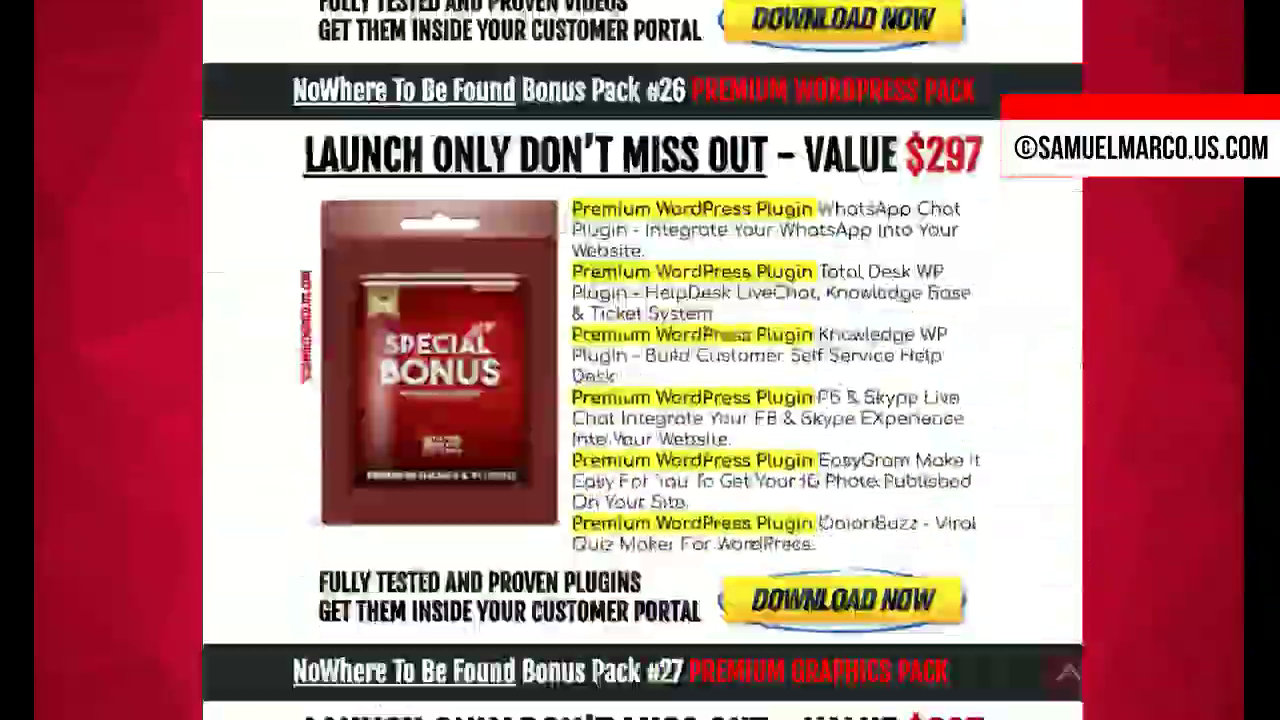
scroll(640, 360, "down", 20)
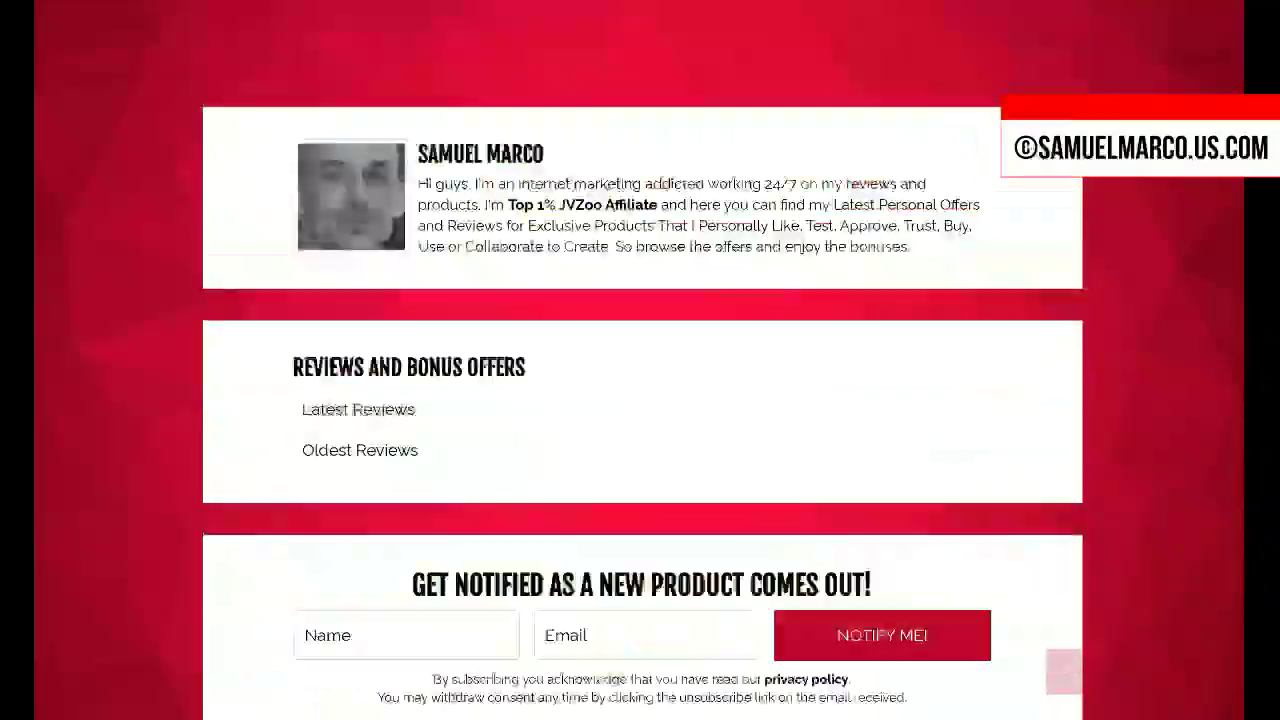
scroll(640, 360, "down", 5)
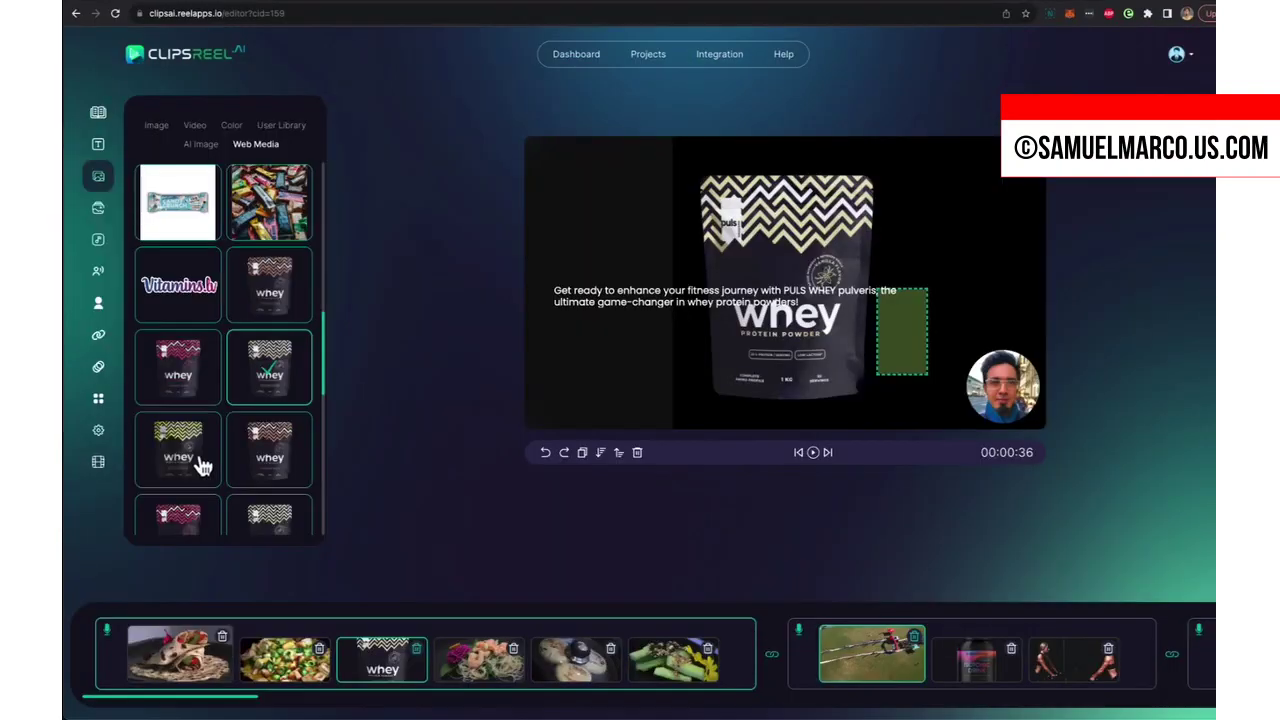
Try swapping the clip image between the whey pouch, the single protein bar and the pile of bars.
left_click(200, 462)
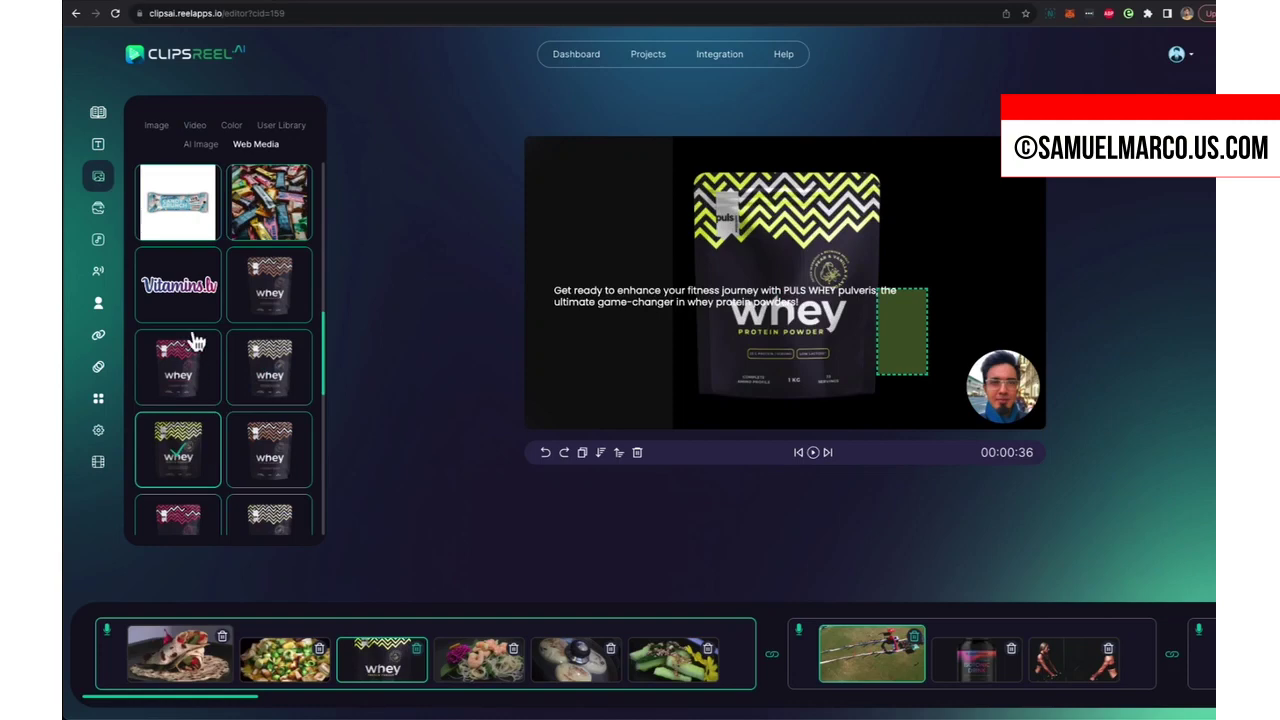
left_click(188, 234)
left_click(265, 215)
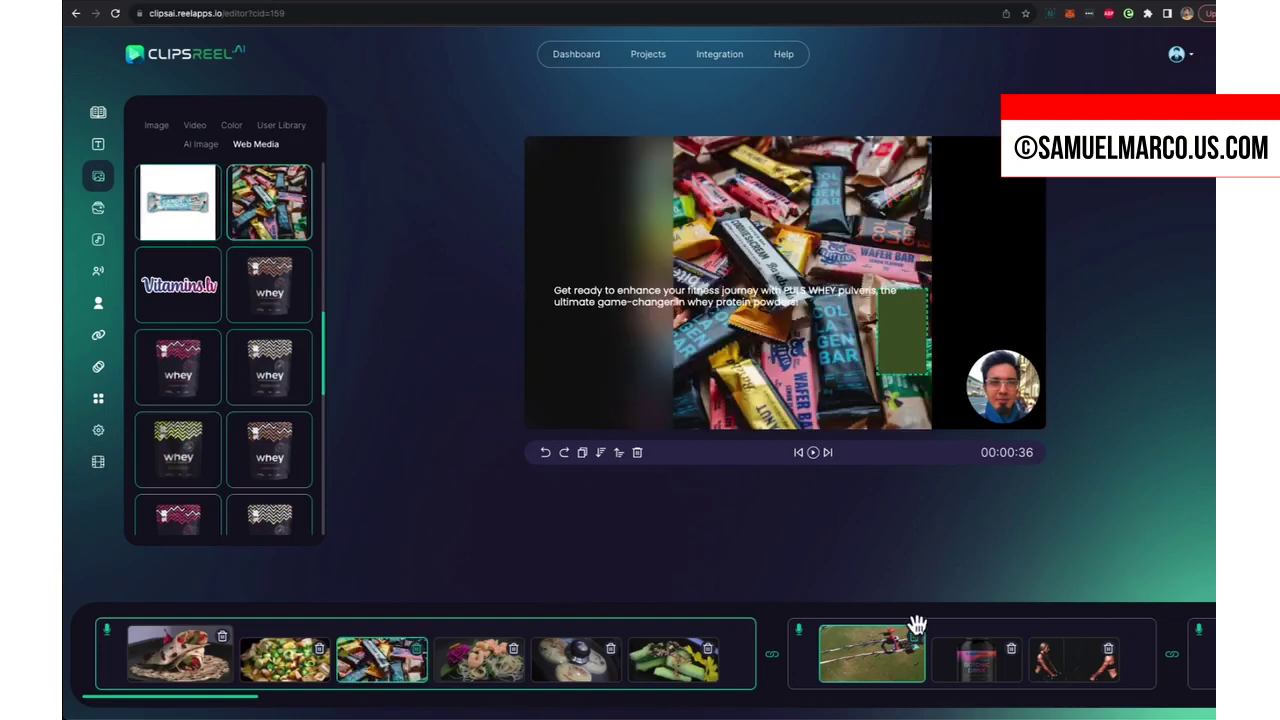
scroll(926, 626, "right", 10)
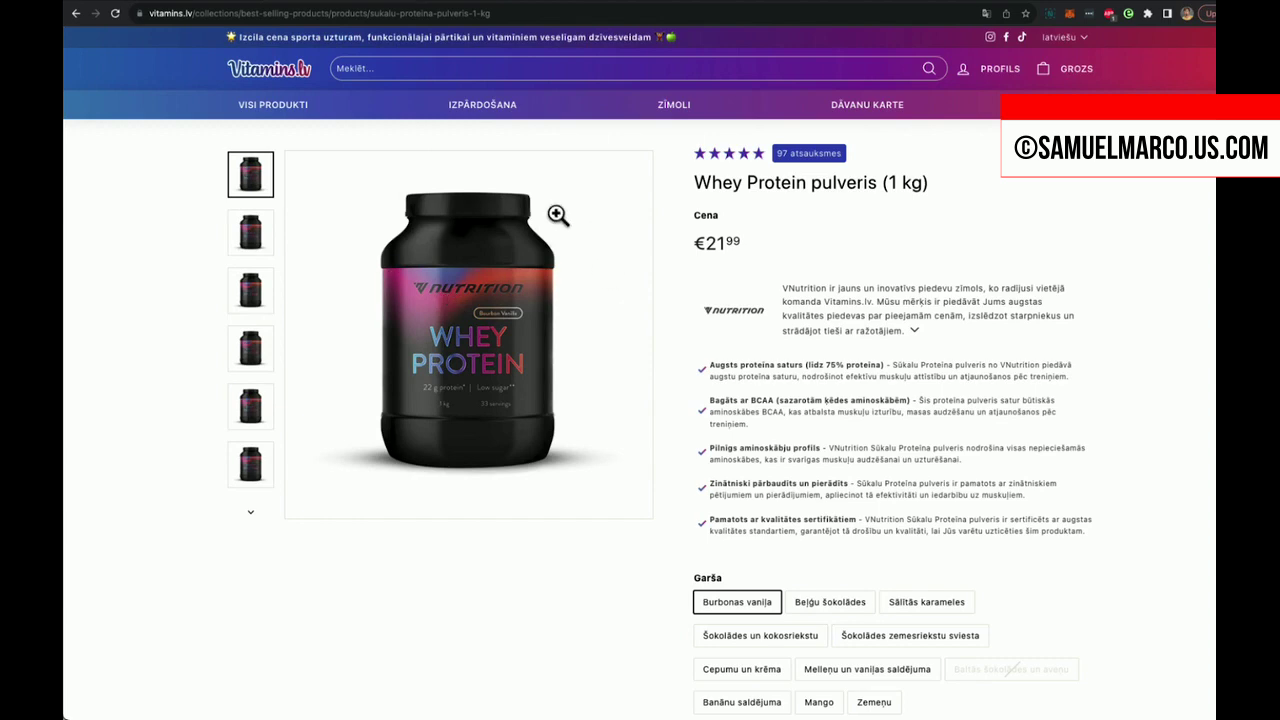
Copy the vitamins.lv whey protein product URL from the address bar.
left_click(478, 12)
right_click(478, 12)
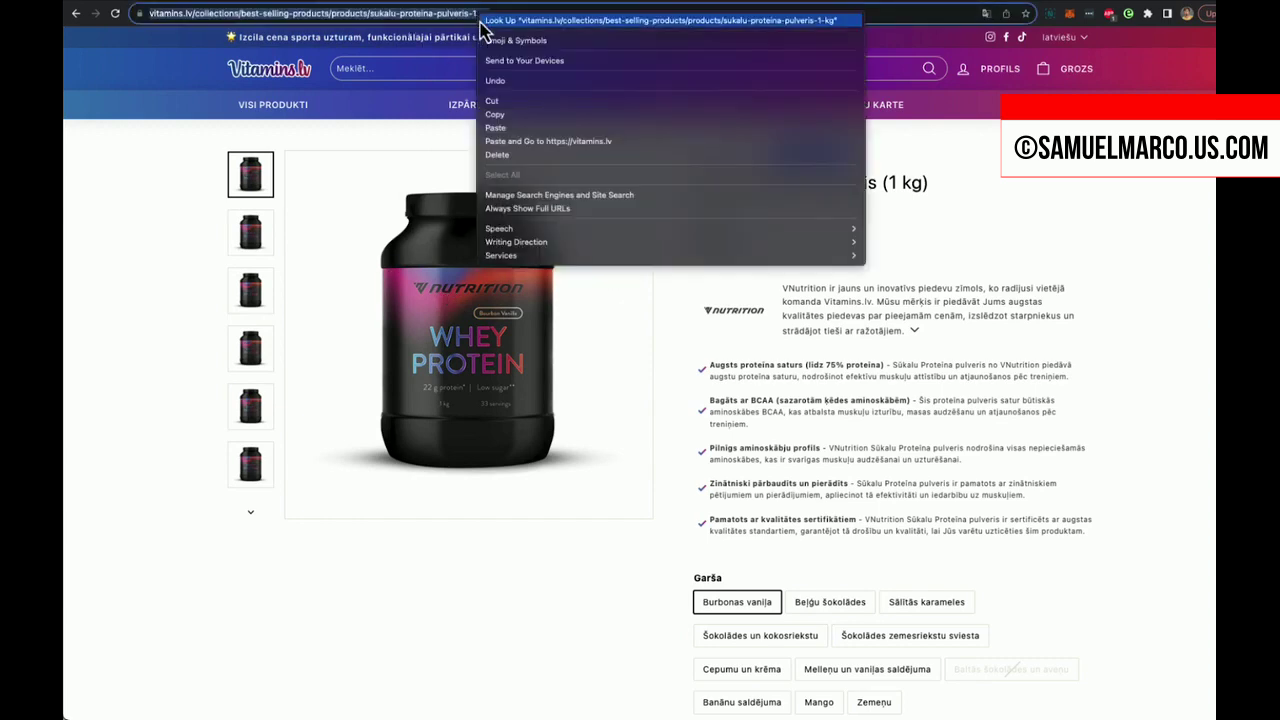
left_click(511, 116)
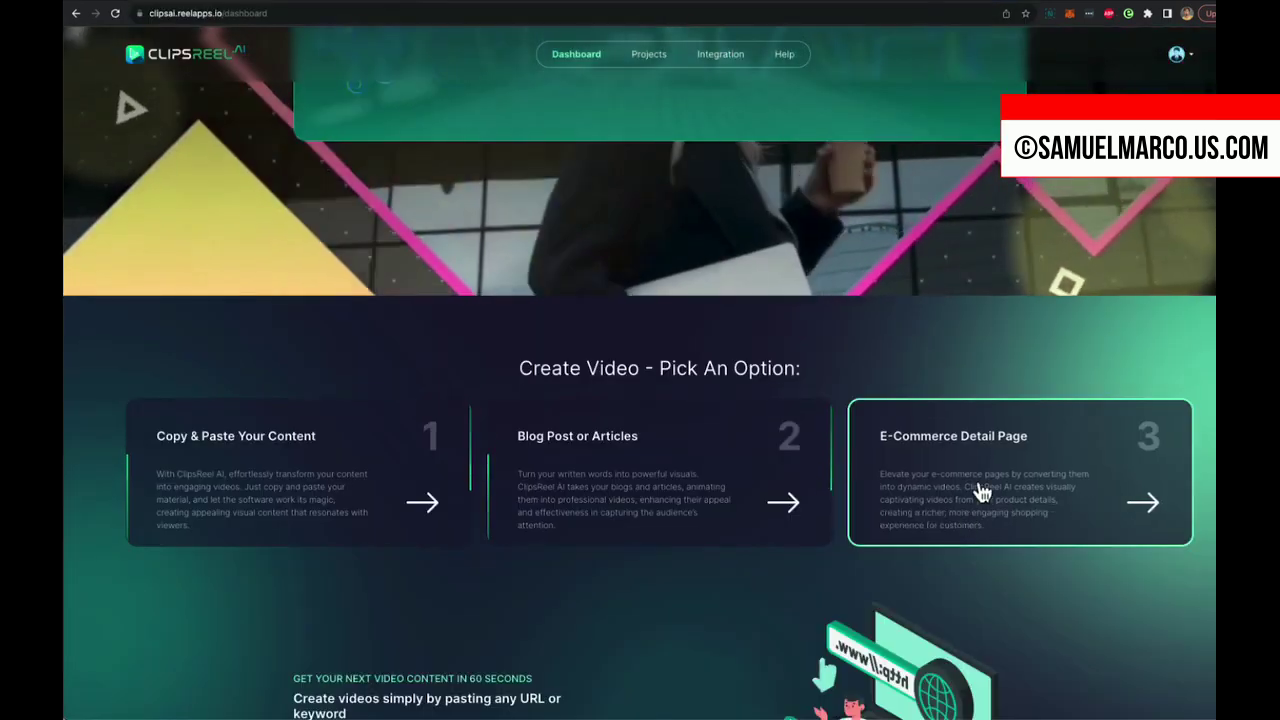
Start an E-Commerce Detail Page project named 'promo video for health ad' from that URL.
left_click(980, 491)
left_click(564, 331)
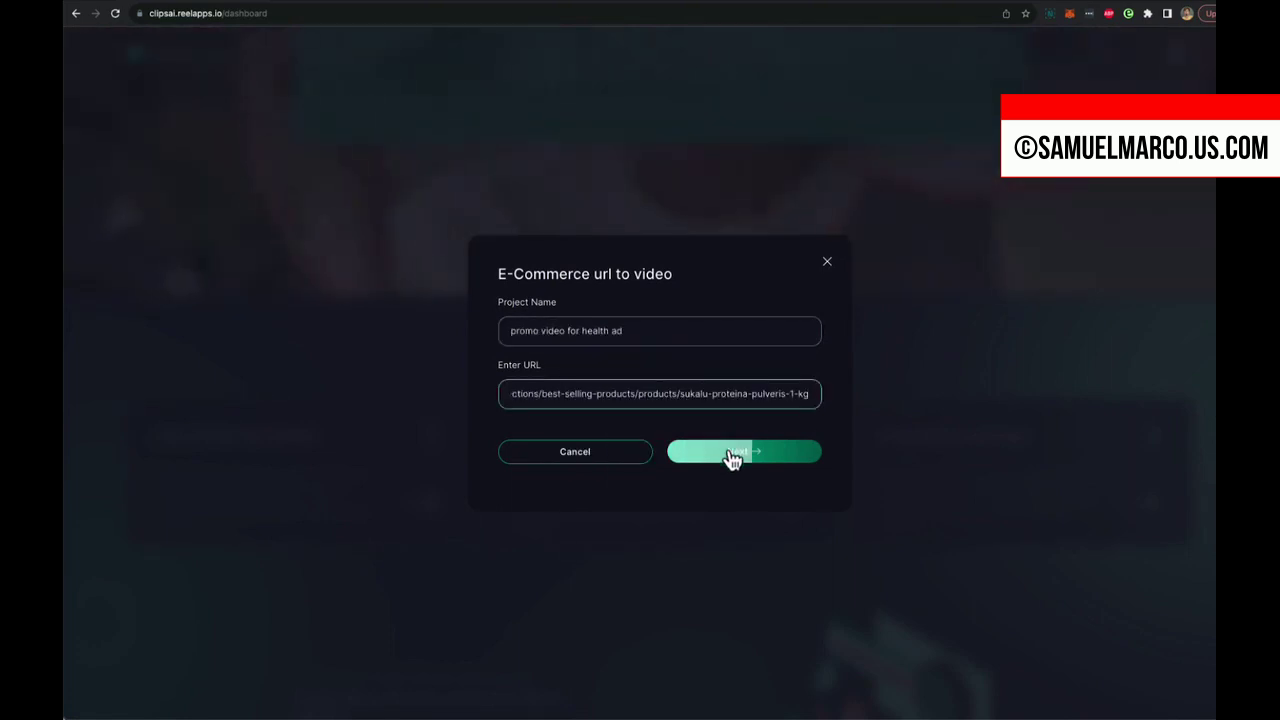
left_click(729, 453)
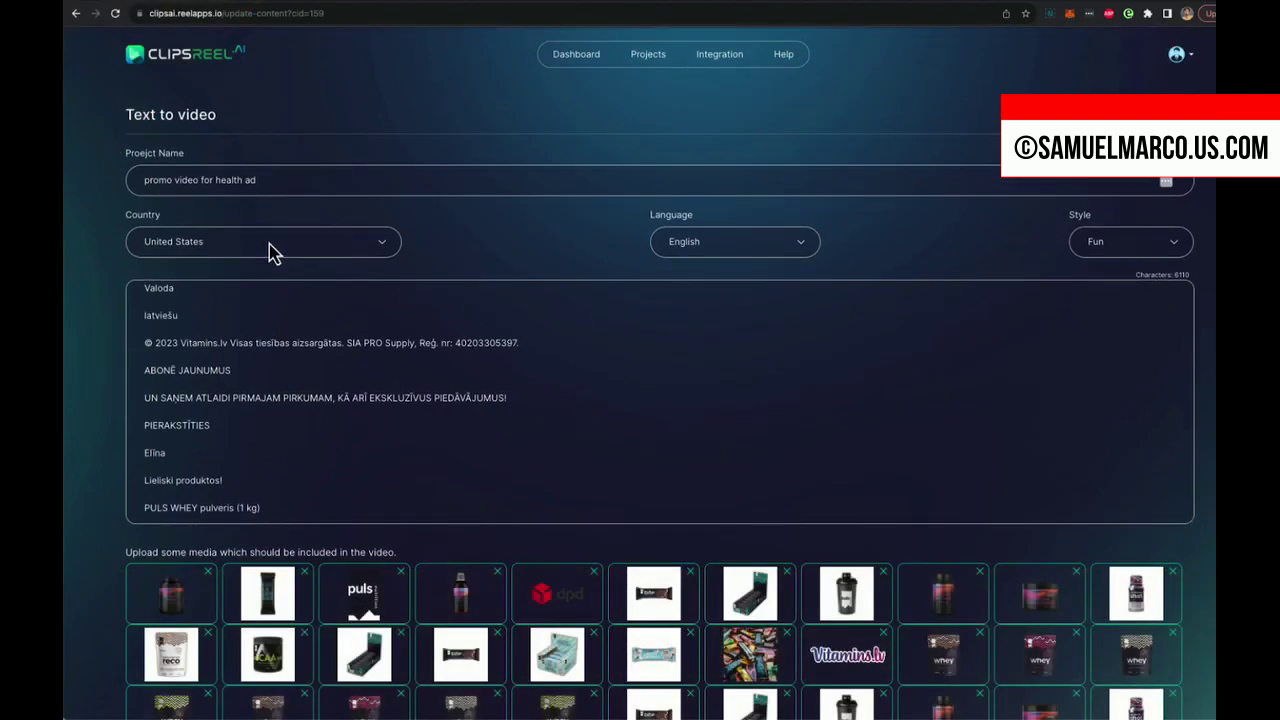
Pick the video style, set the talking-head coverage, and preview the protein tub scene.
left_click(1131, 242)
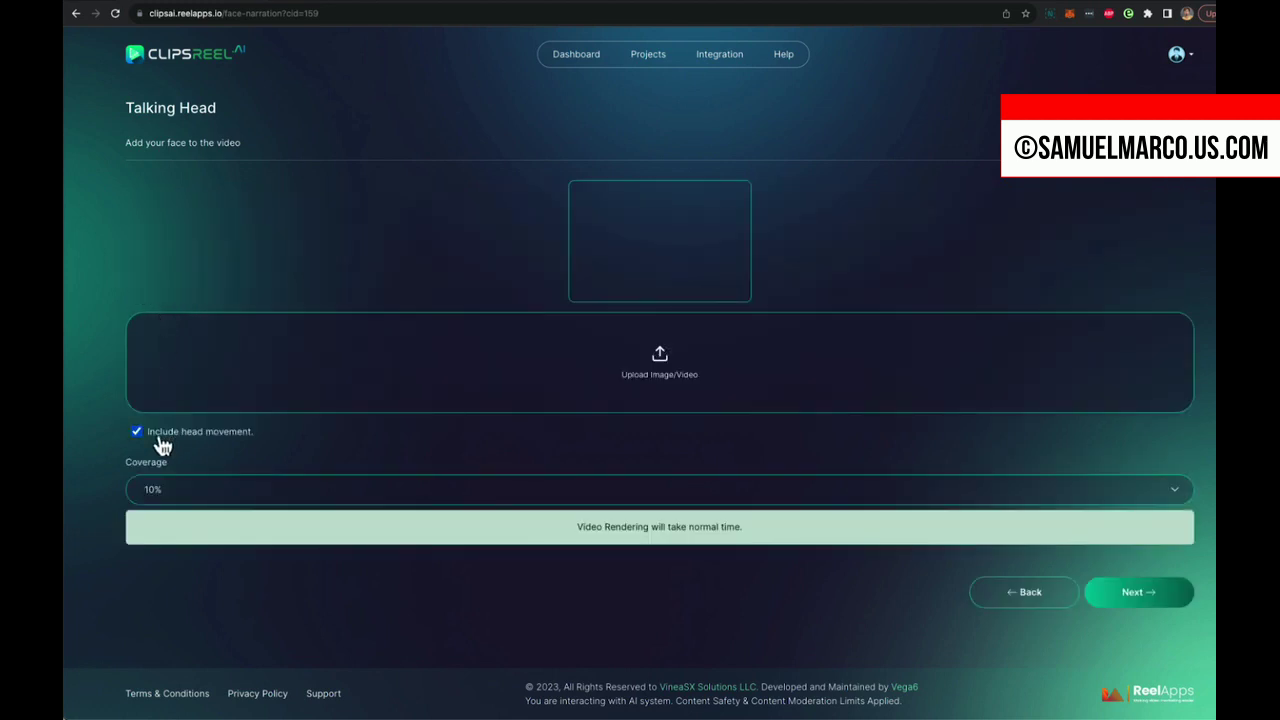
left_click(229, 490)
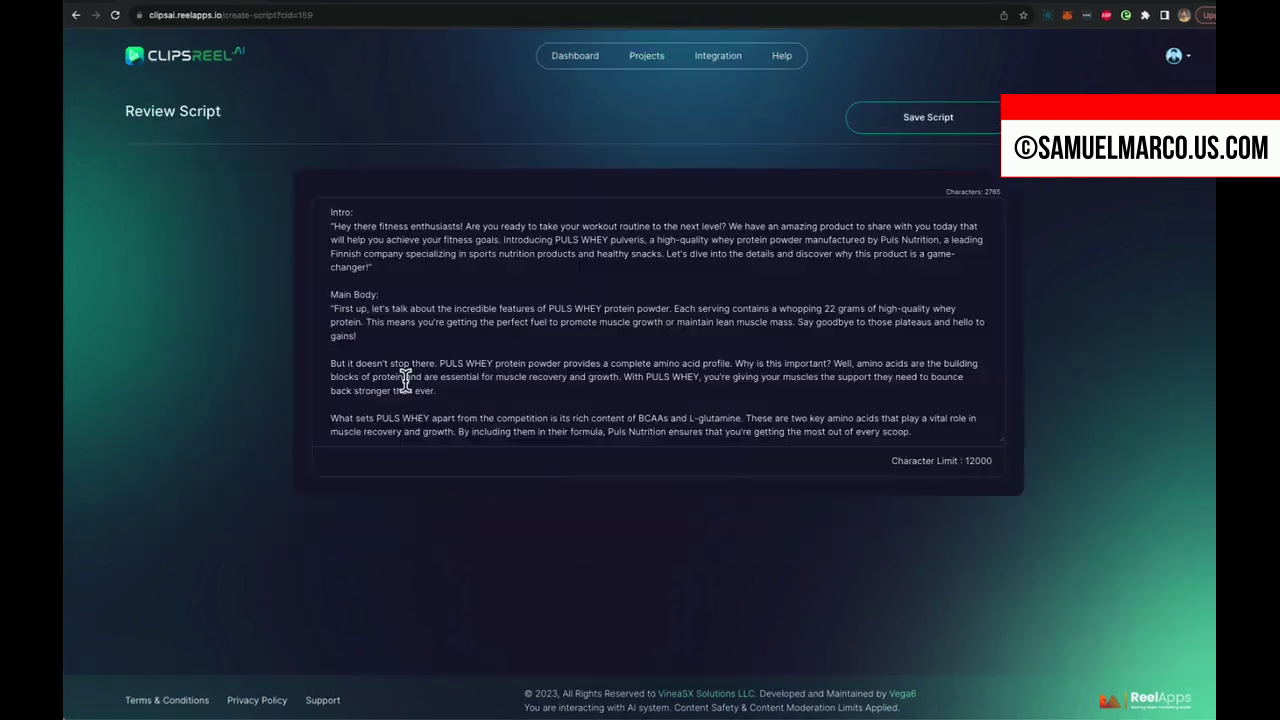
scroll(575, 280, "down", 5)
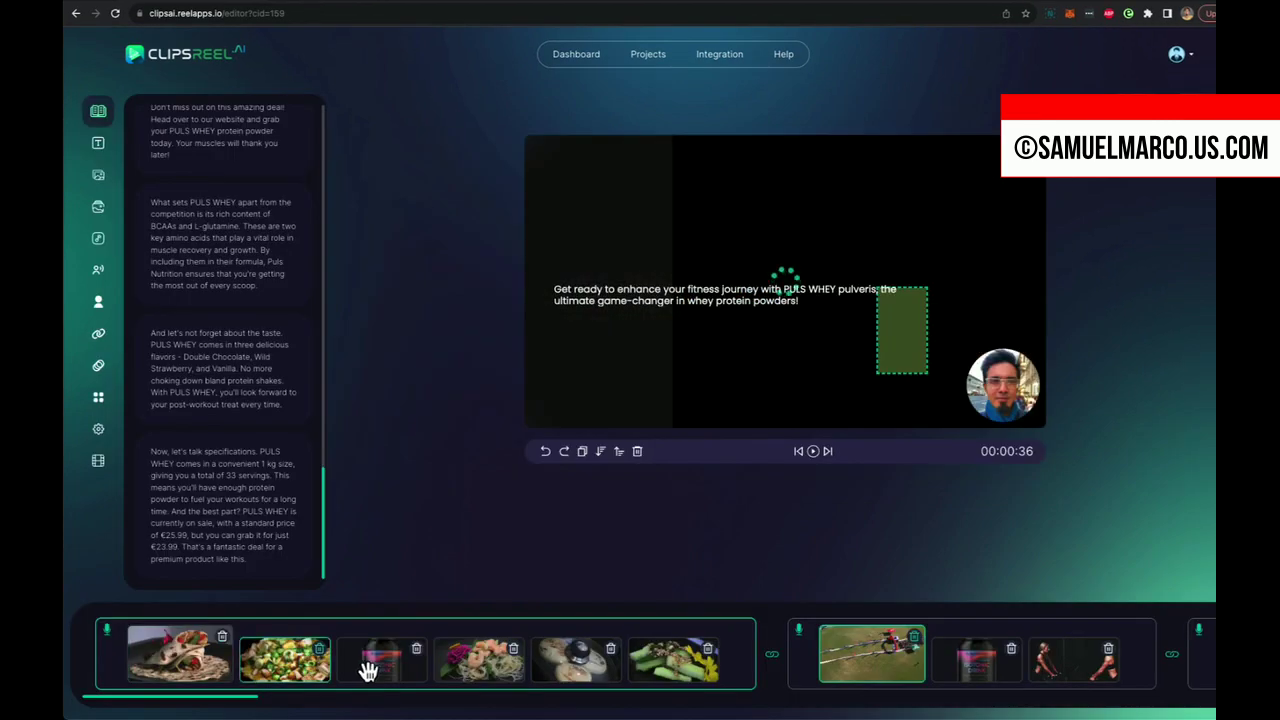
left_click(368, 671)
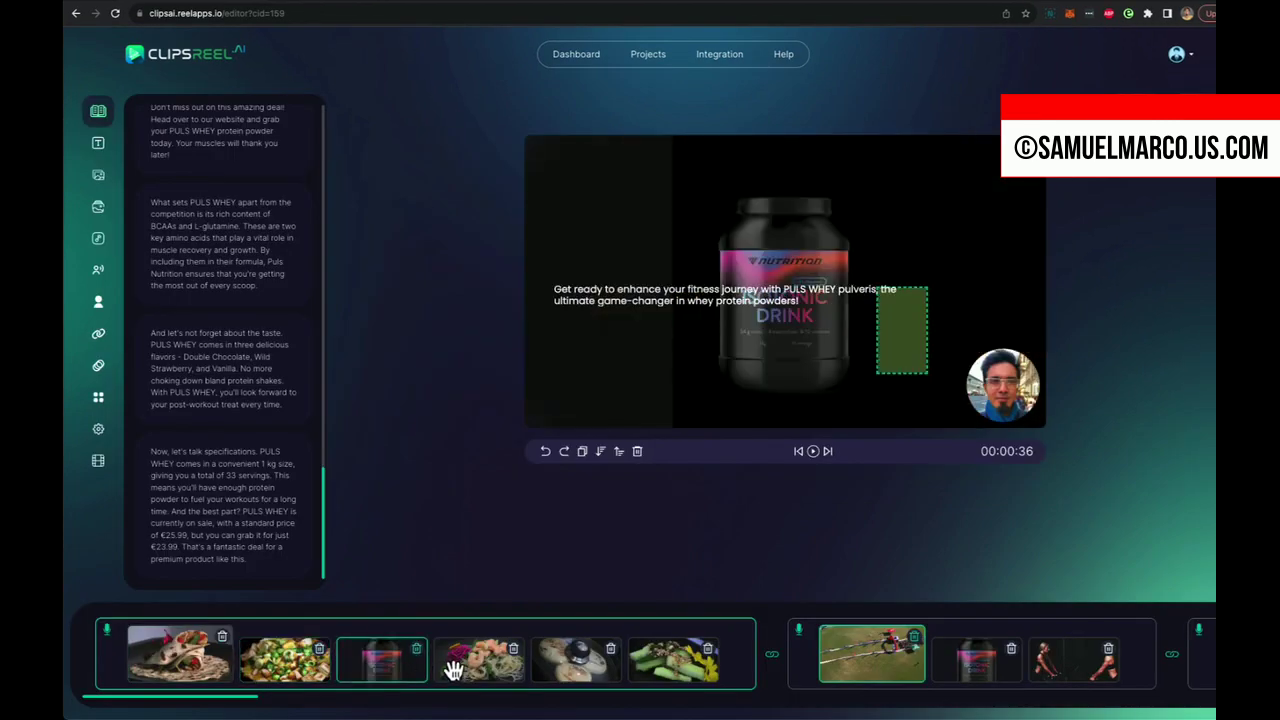
Replace the protein-tub scene image with the pile of protein bars from Web Media.
left_click(98, 177)
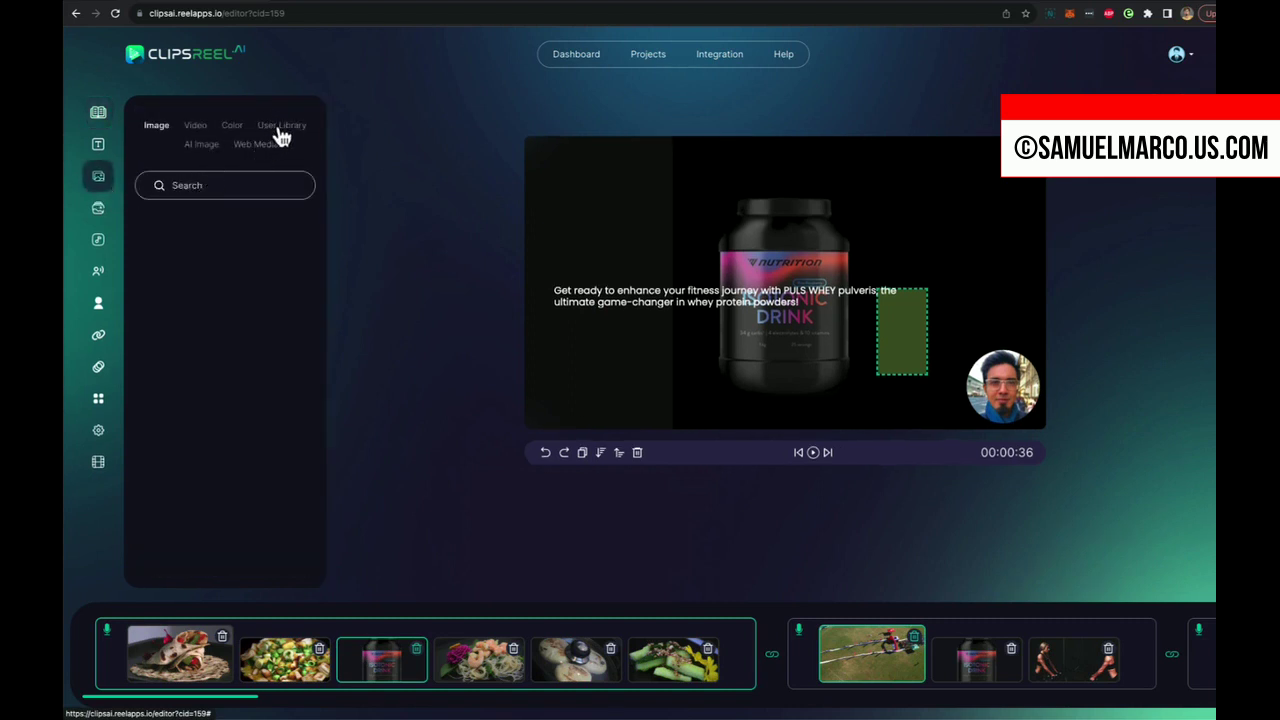
left_click(280, 128)
left_click(256, 146)
scroll(240, 336, "down", 3)
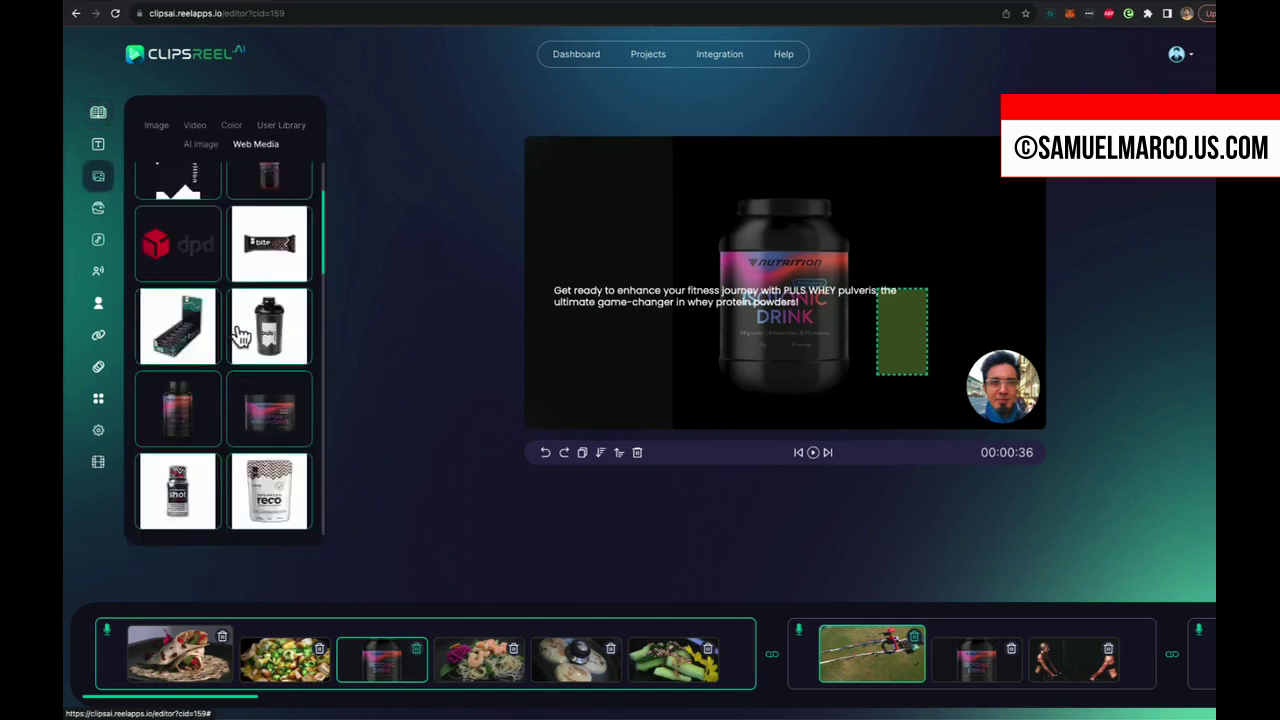
scroll(240, 336, "down", 5)
left_click(270, 372)
left_click(200, 458)
left_click(188, 234)
left_click(258, 233)
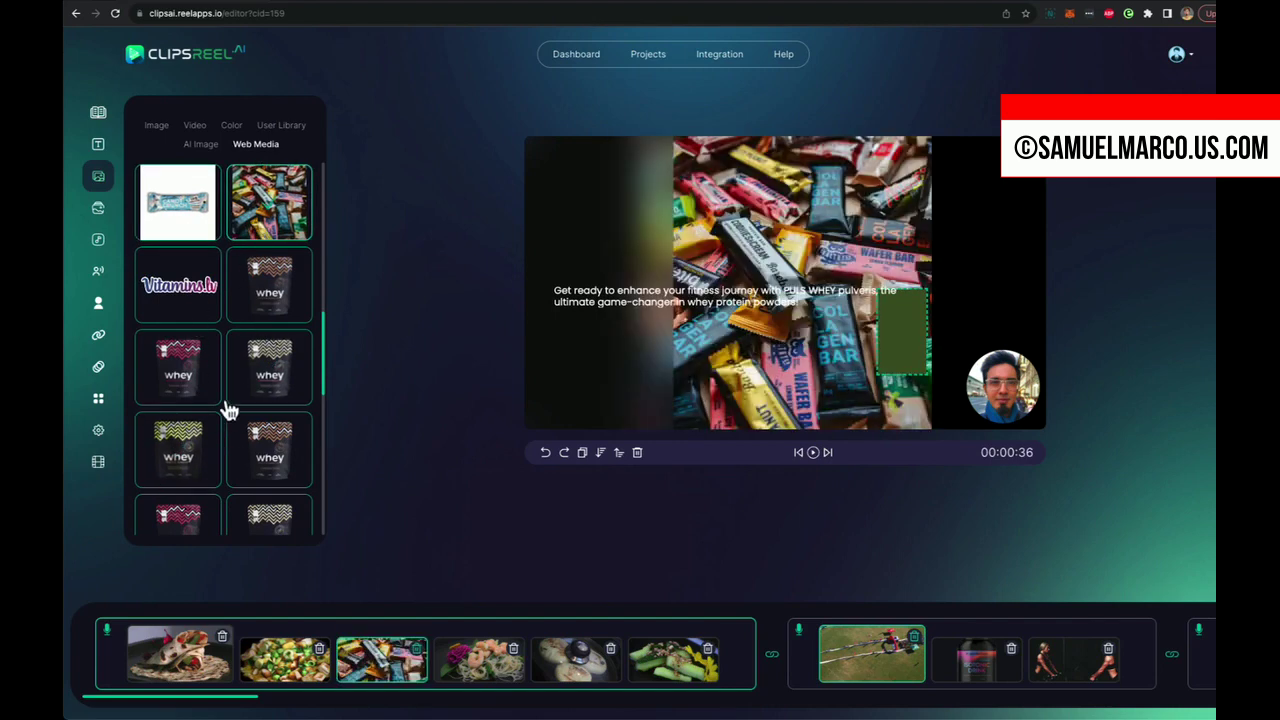
scroll(926, 627, "right", 5)
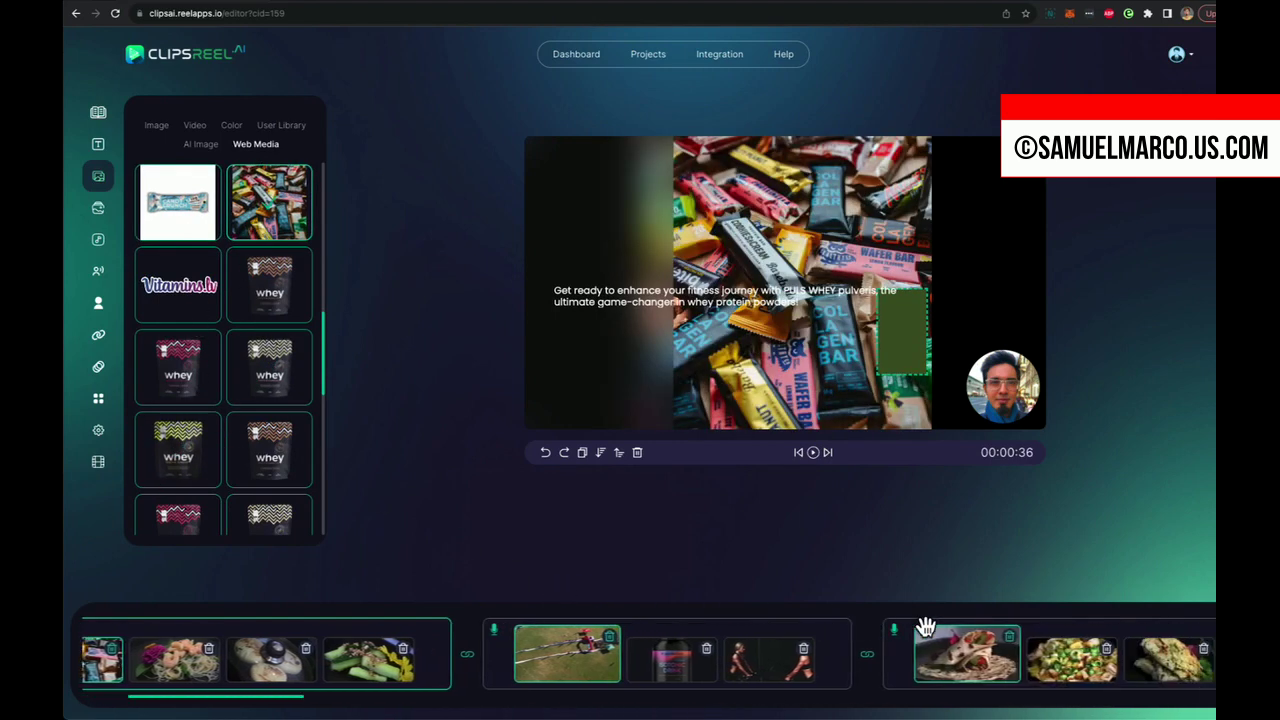
Keep the runner scene's headline in Poppins and enlarge its font size, then close the preview.
left_click(655, 664)
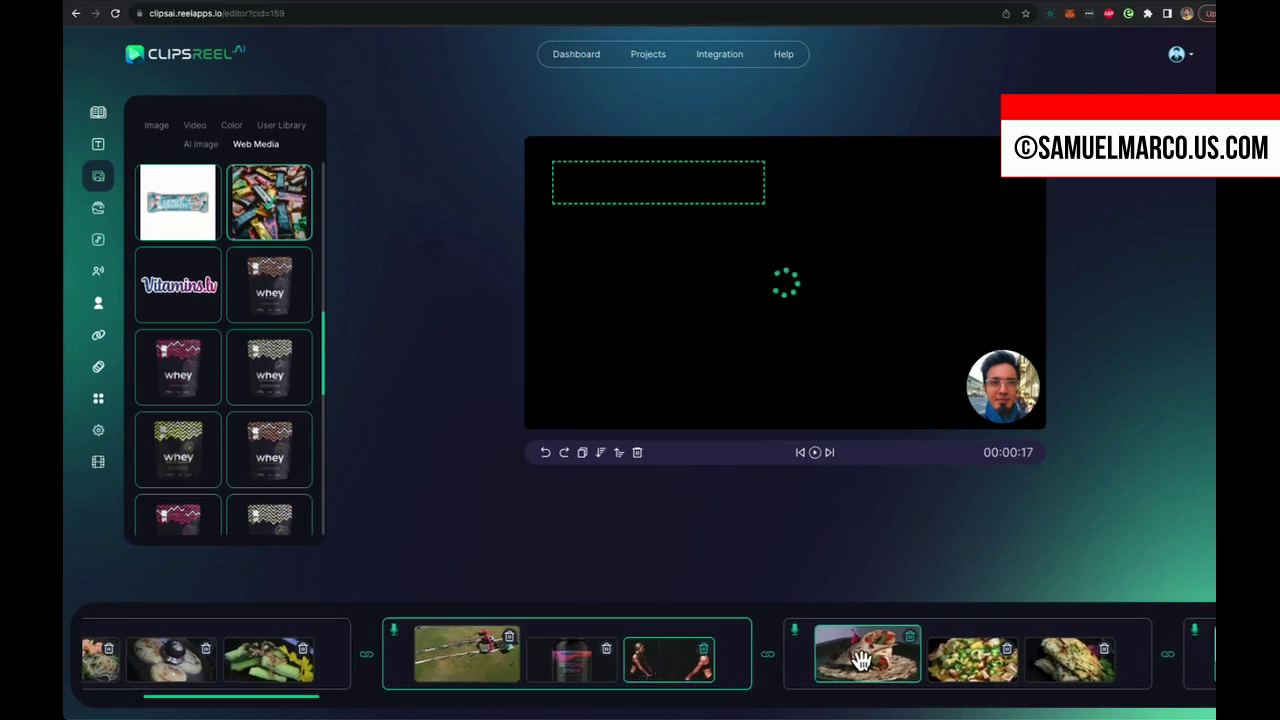
left_click(200, 442)
left_click(200, 449)
left_click(206, 493)
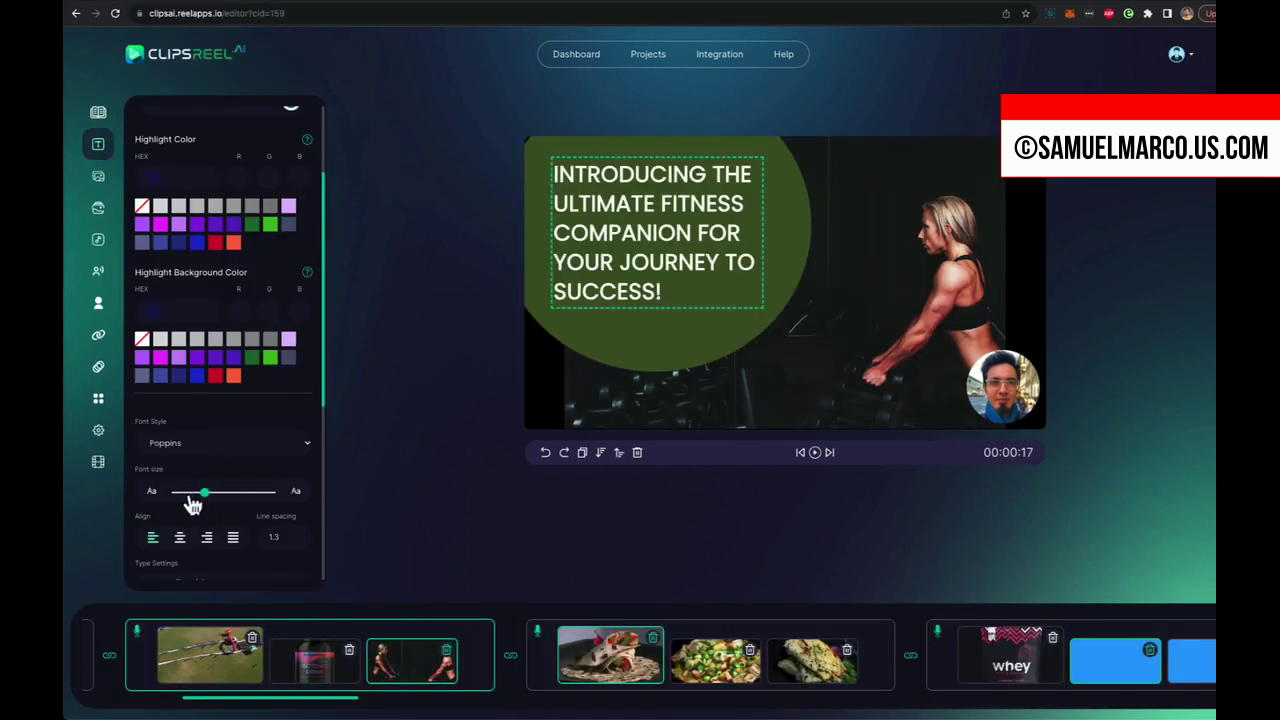
left_click_drag(192, 493, 200, 493)
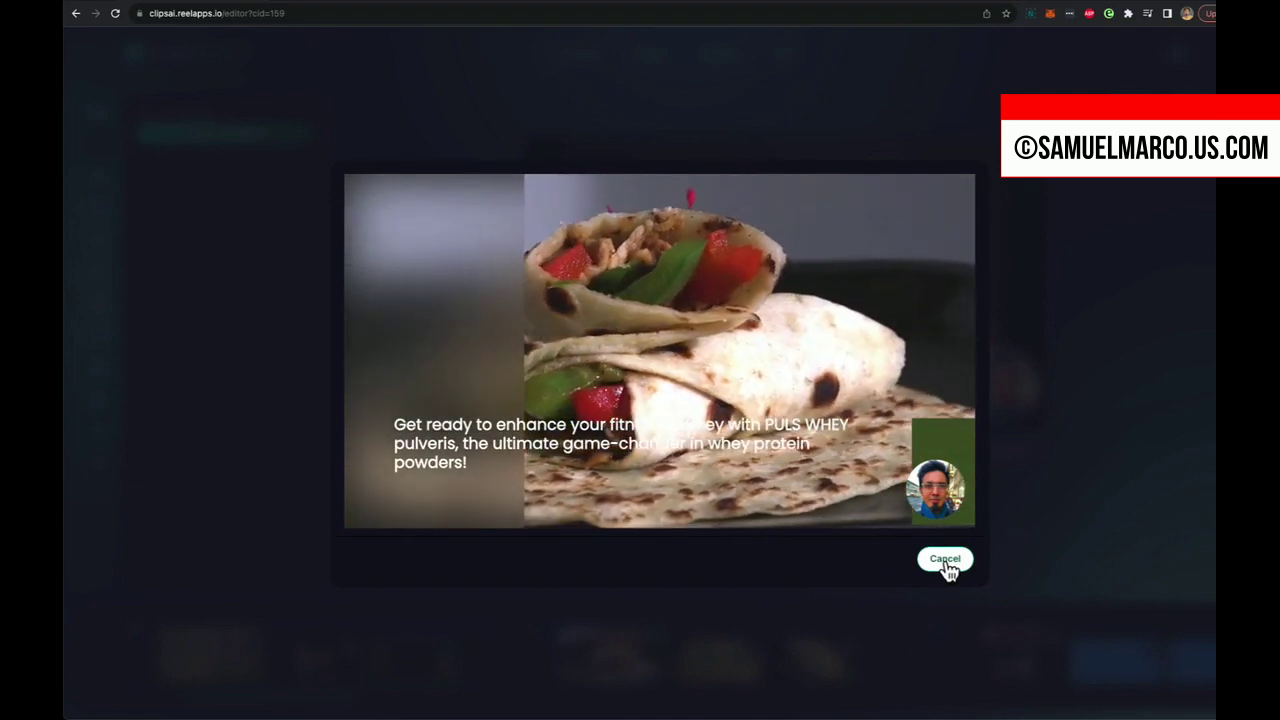
left_click(945, 560)
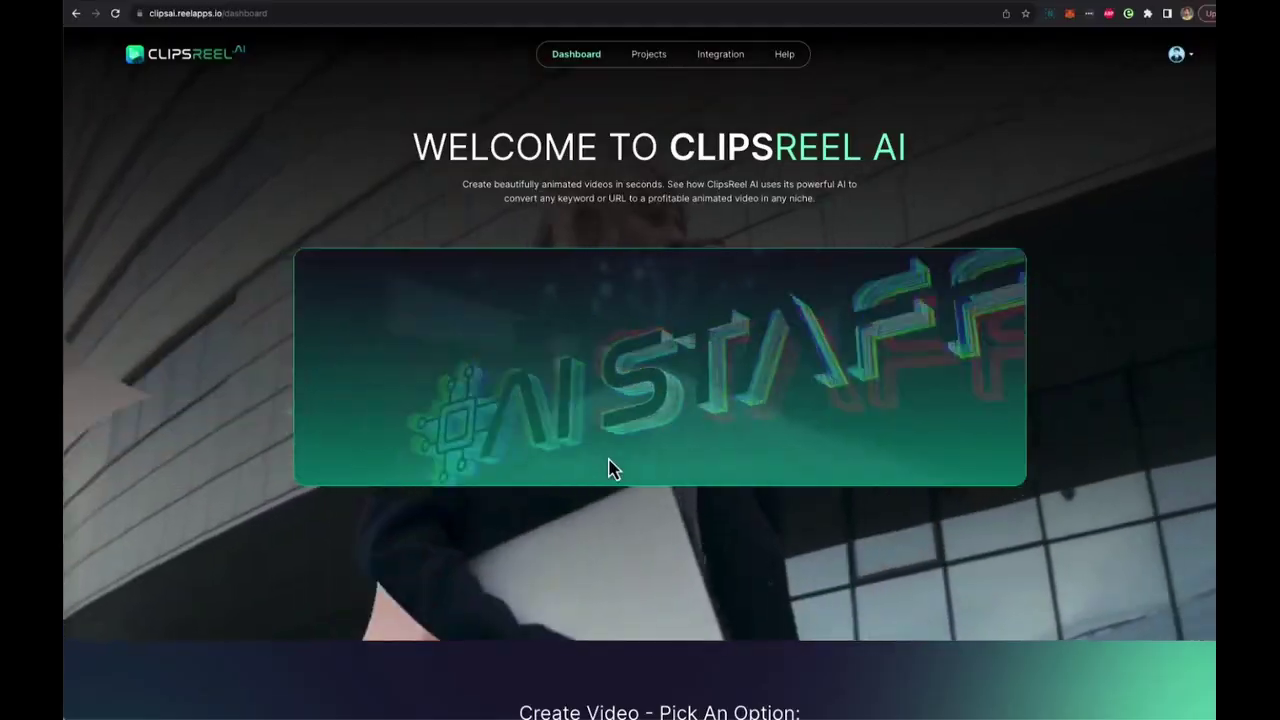
Close the floating talking-head video preview window.
scroll(609, 469, "down", 3)
scroll(609, 469, "down", 3)
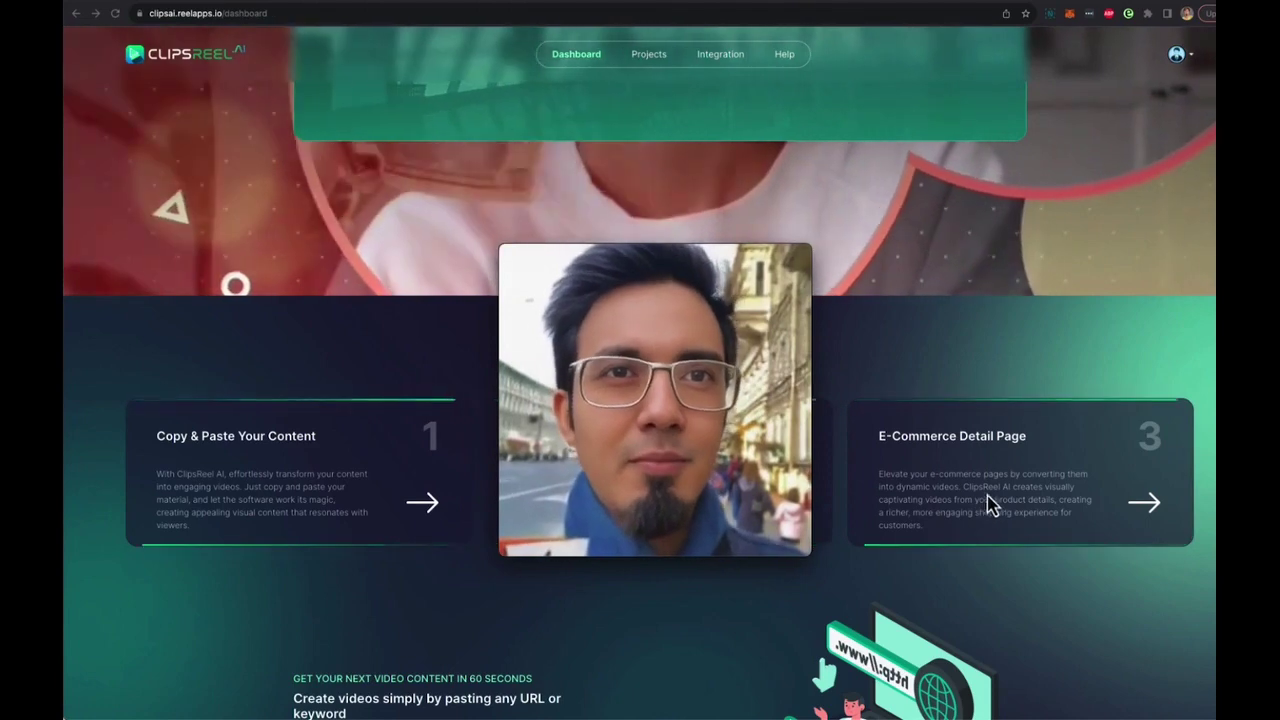
mouse_move(700, 275)
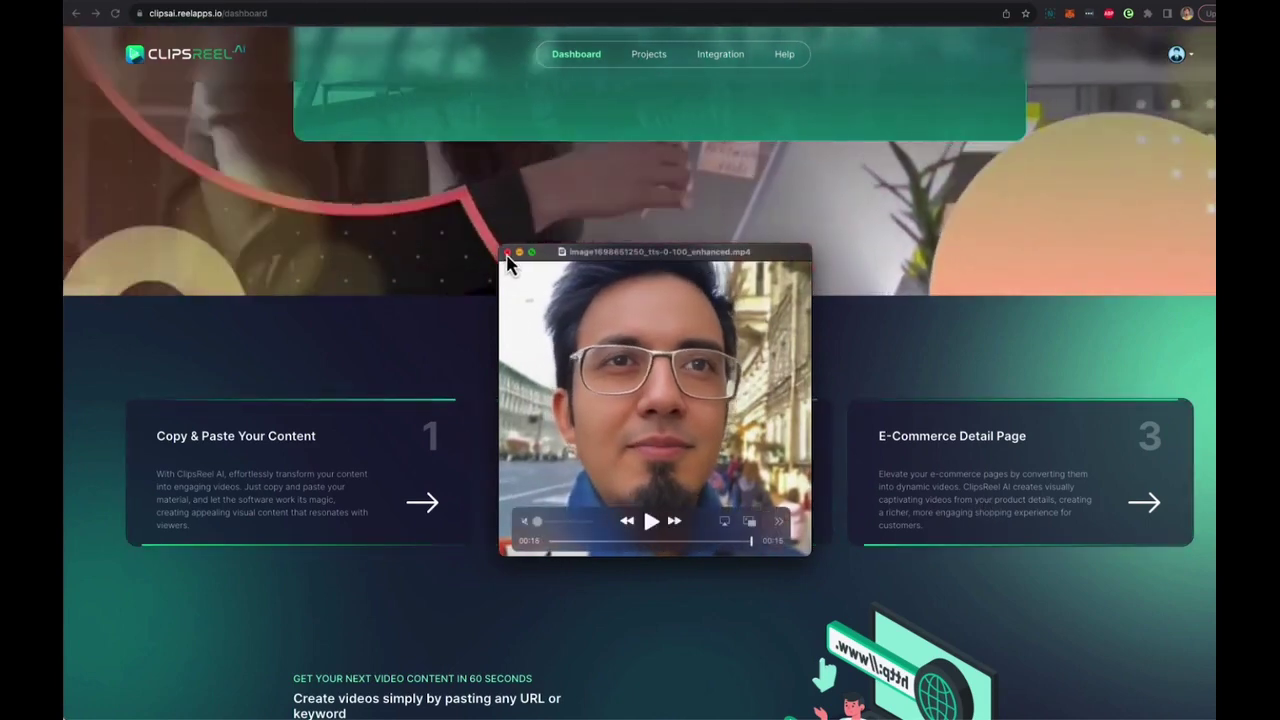
left_click(507, 253)
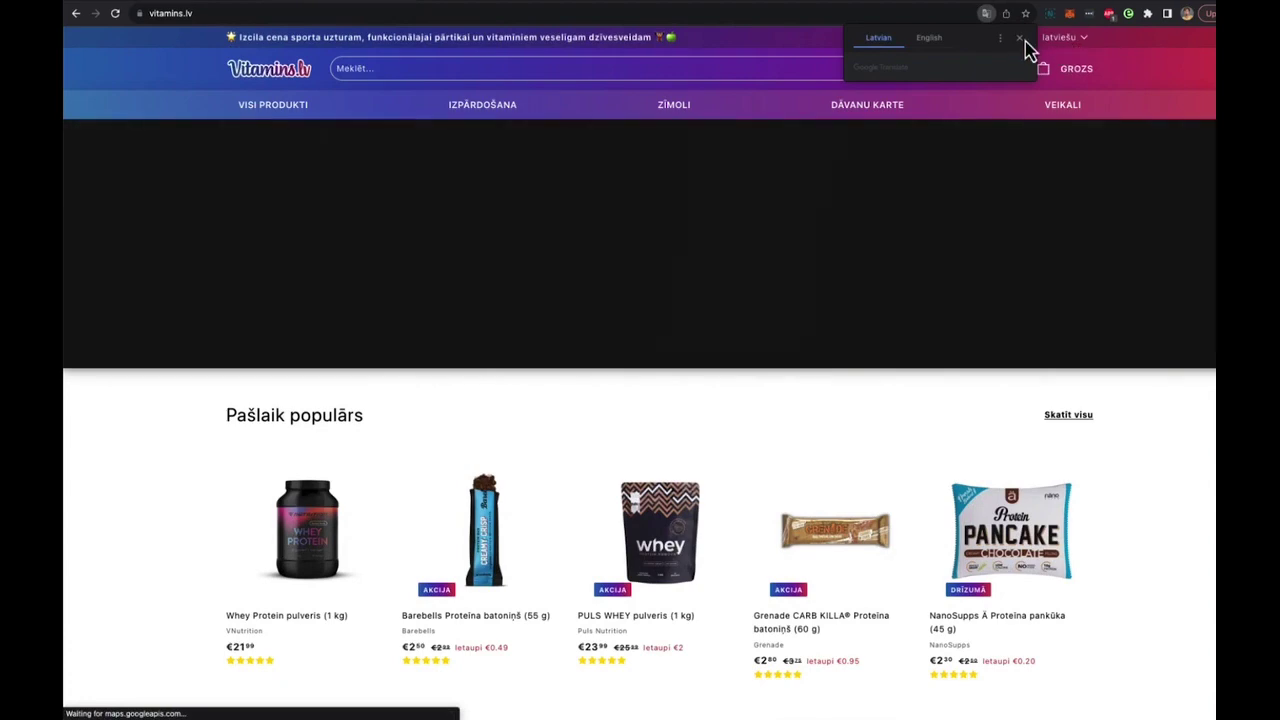
Dismiss the translate and newsletter popups and open the Whey Protein pulveris (1 kg) page.
left_click(1019, 38)
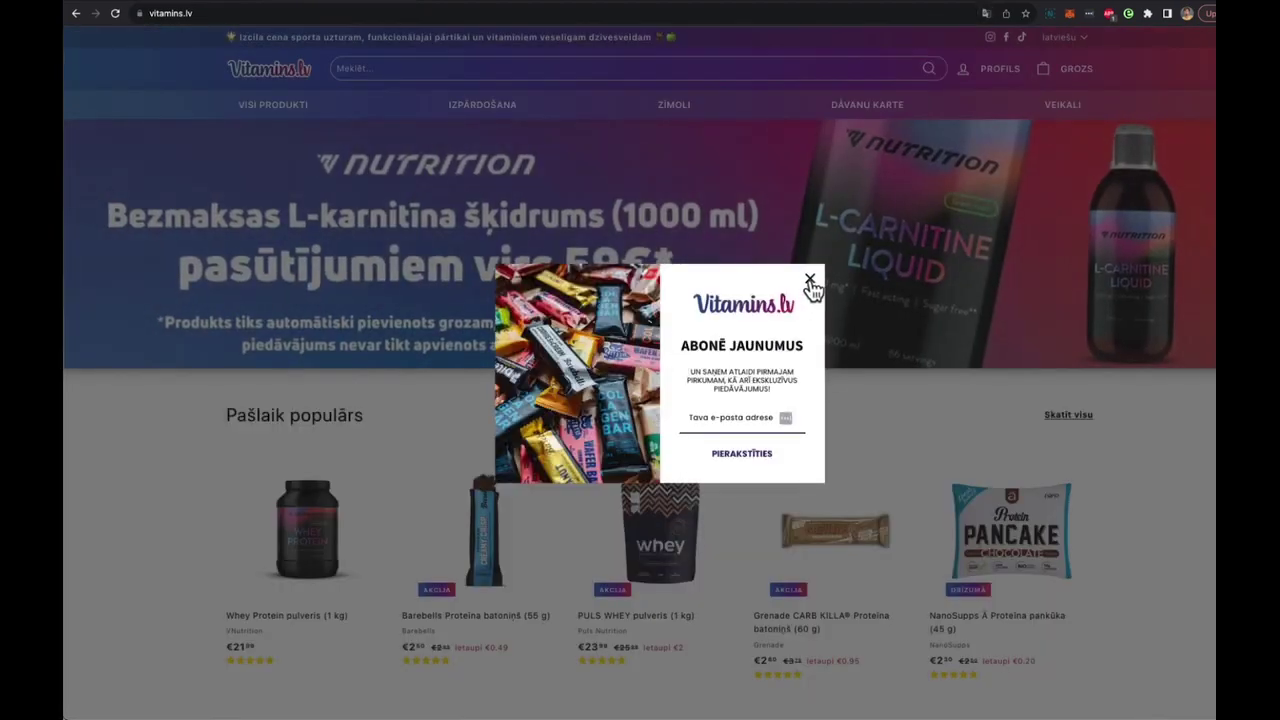
left_click(810, 281)
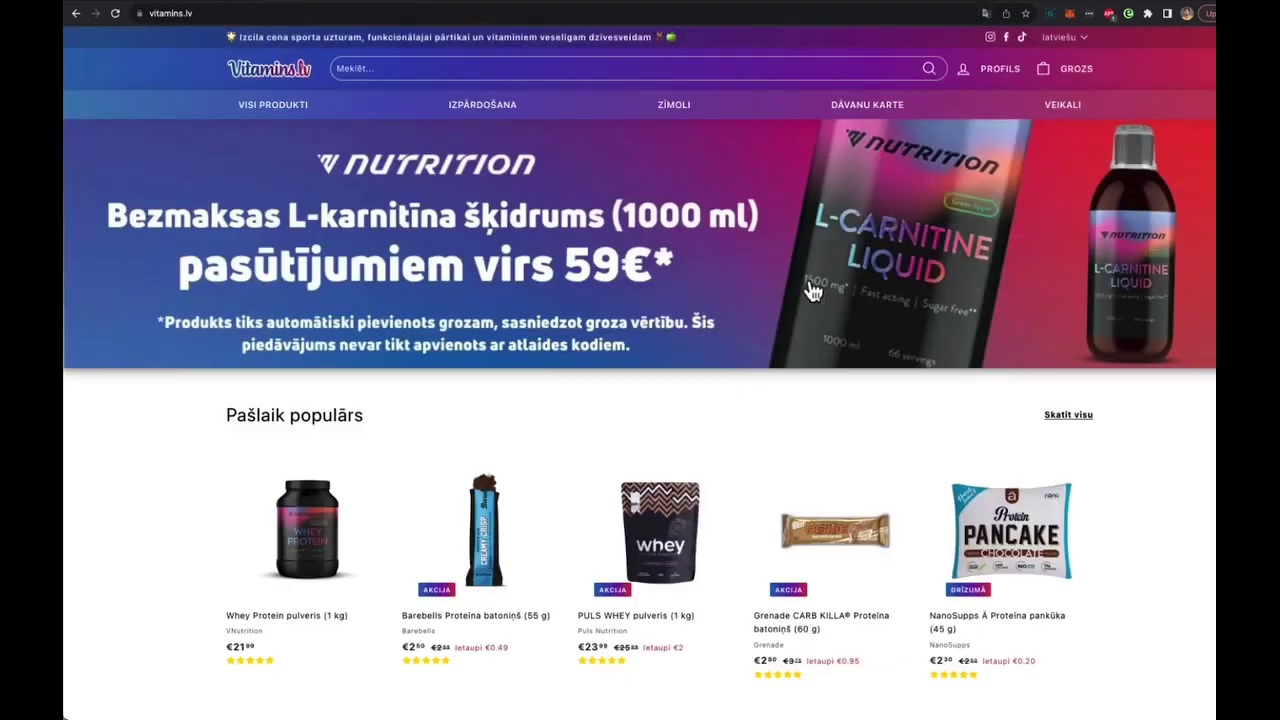
left_click(310, 558)
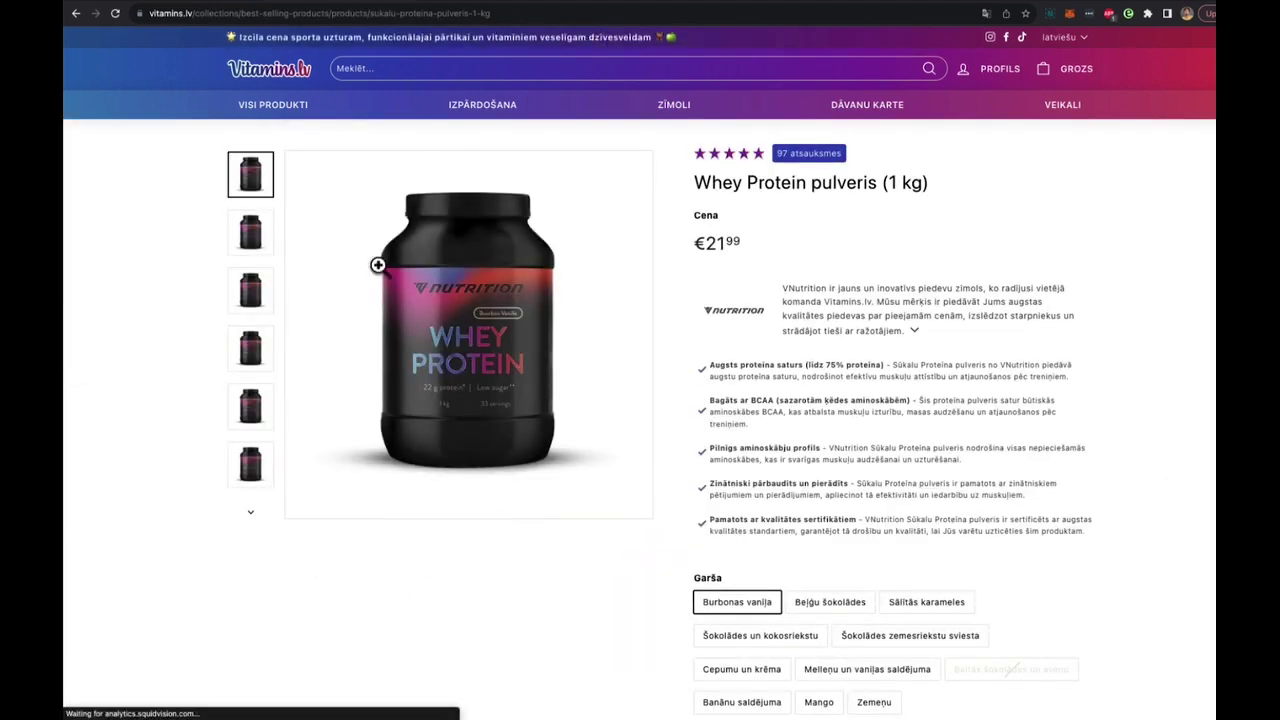
Copy the product page URL and start an E-Commerce Detail Page video in ClipsReel AI.
left_click(474, 13)
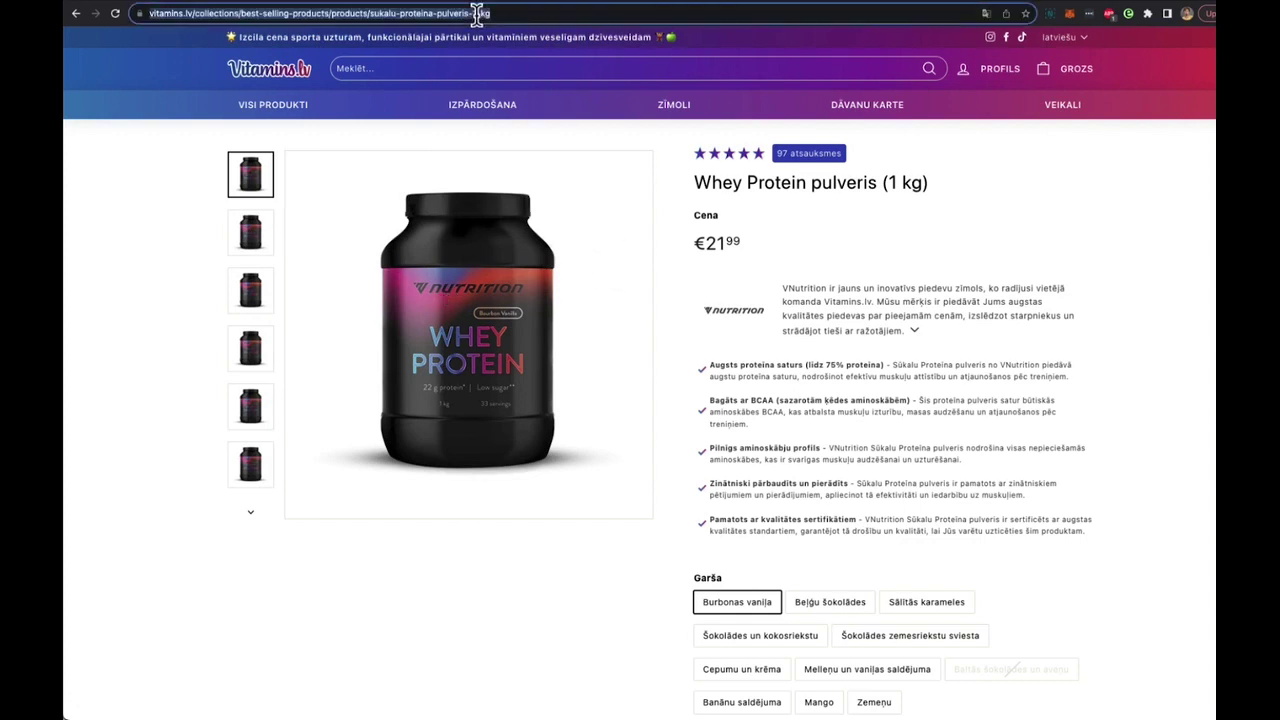
right_click(478, 14)
left_click(500, 114)
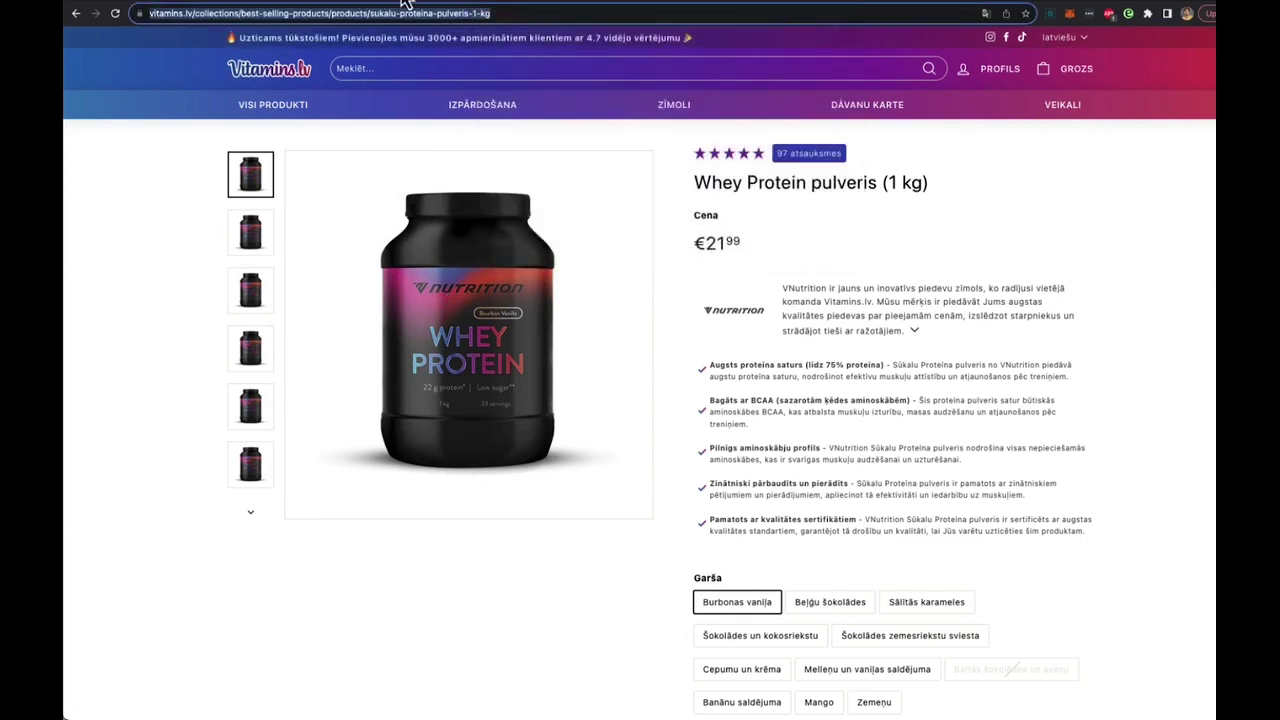
left_click(403, 4)
left_click(980, 490)
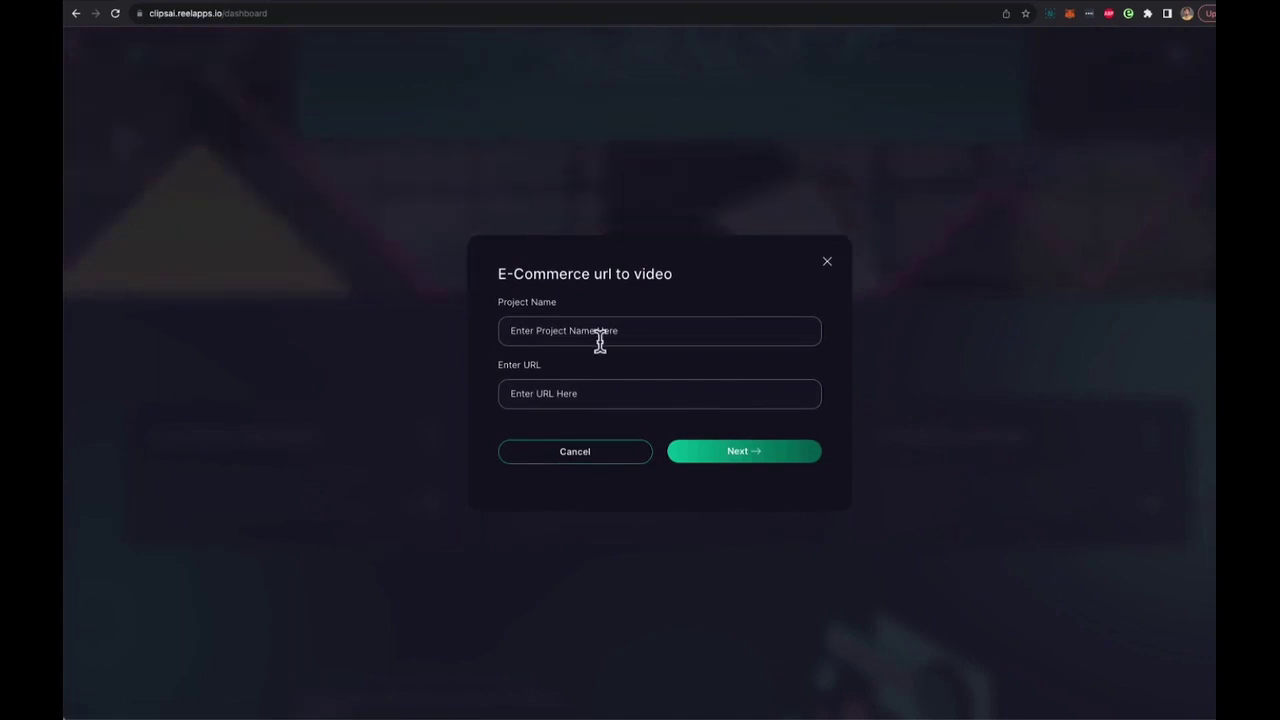
Name the project 'promo video for health ad', paste the whey product URL and submit.
left_click(564, 331)
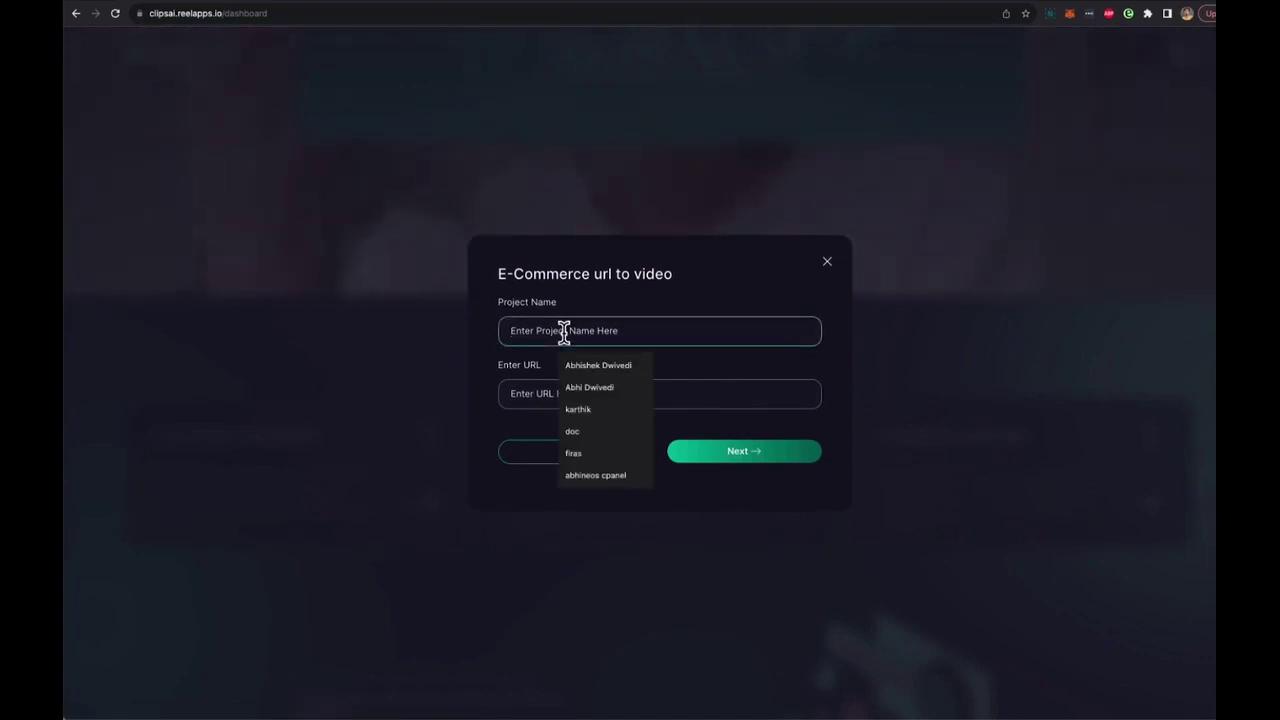
type("promo vide")
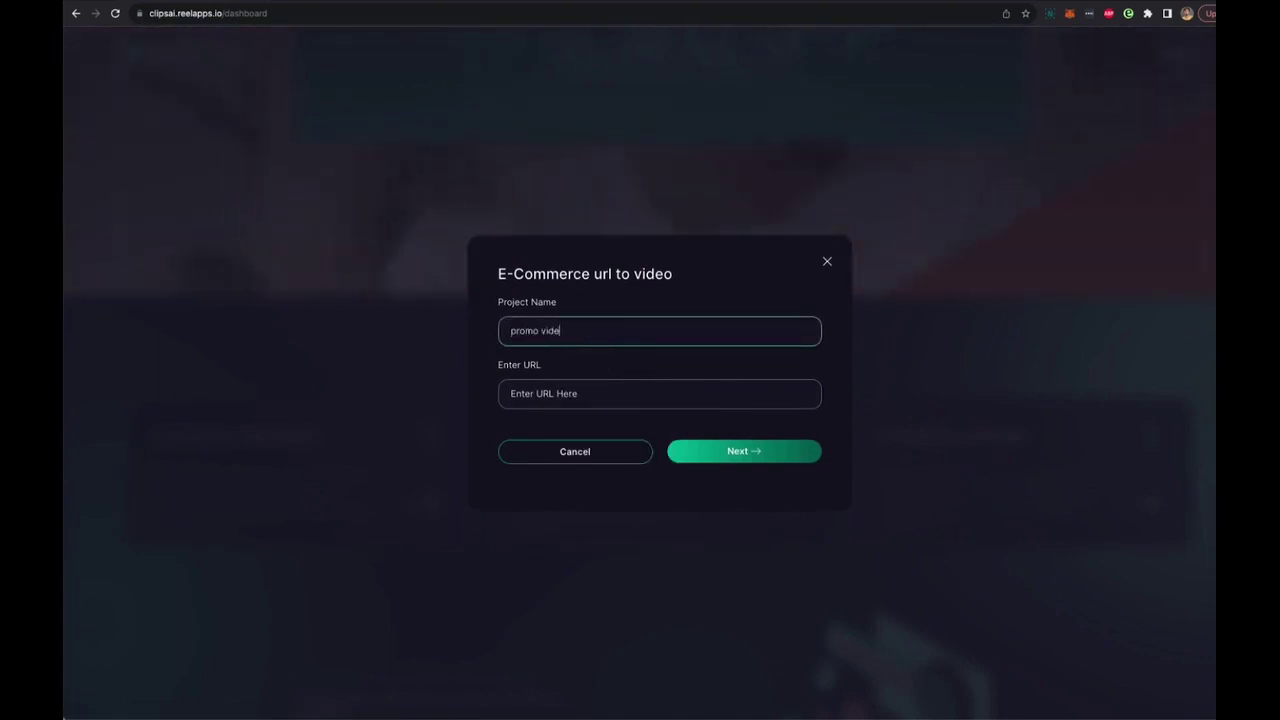
type("o for health")
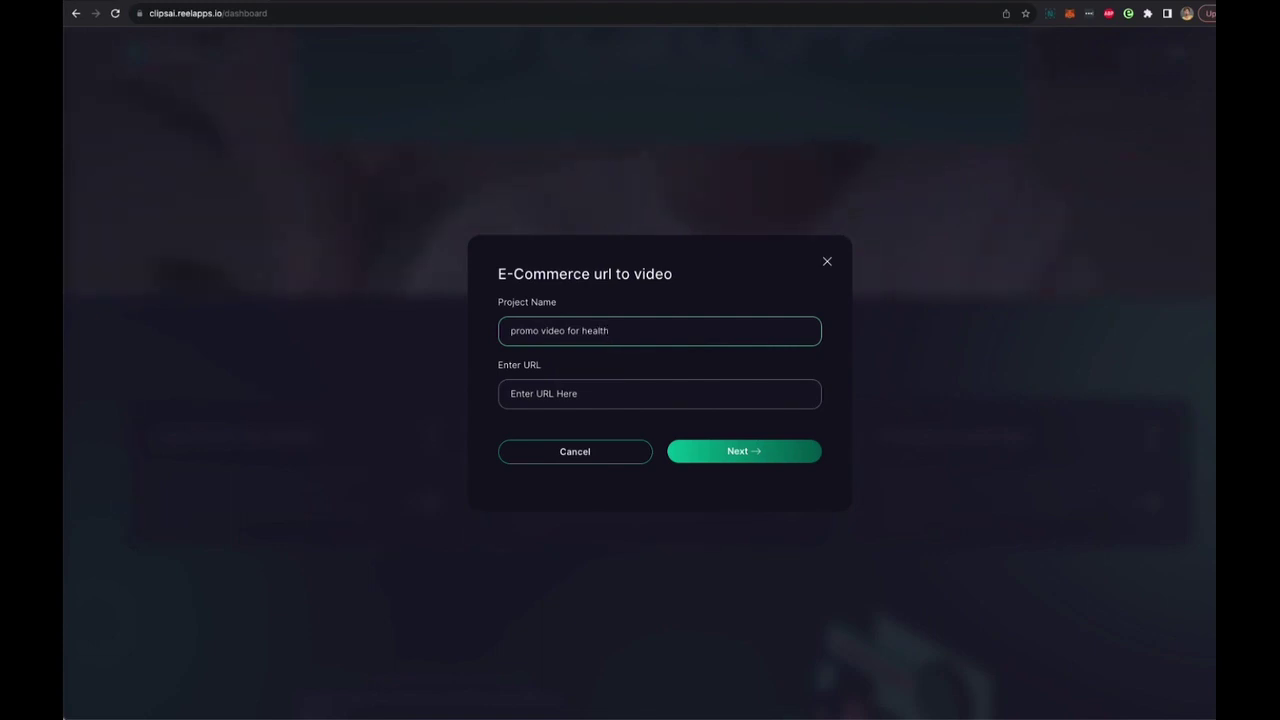
type(" ad")
key("Tab")
key("ctrl+v")
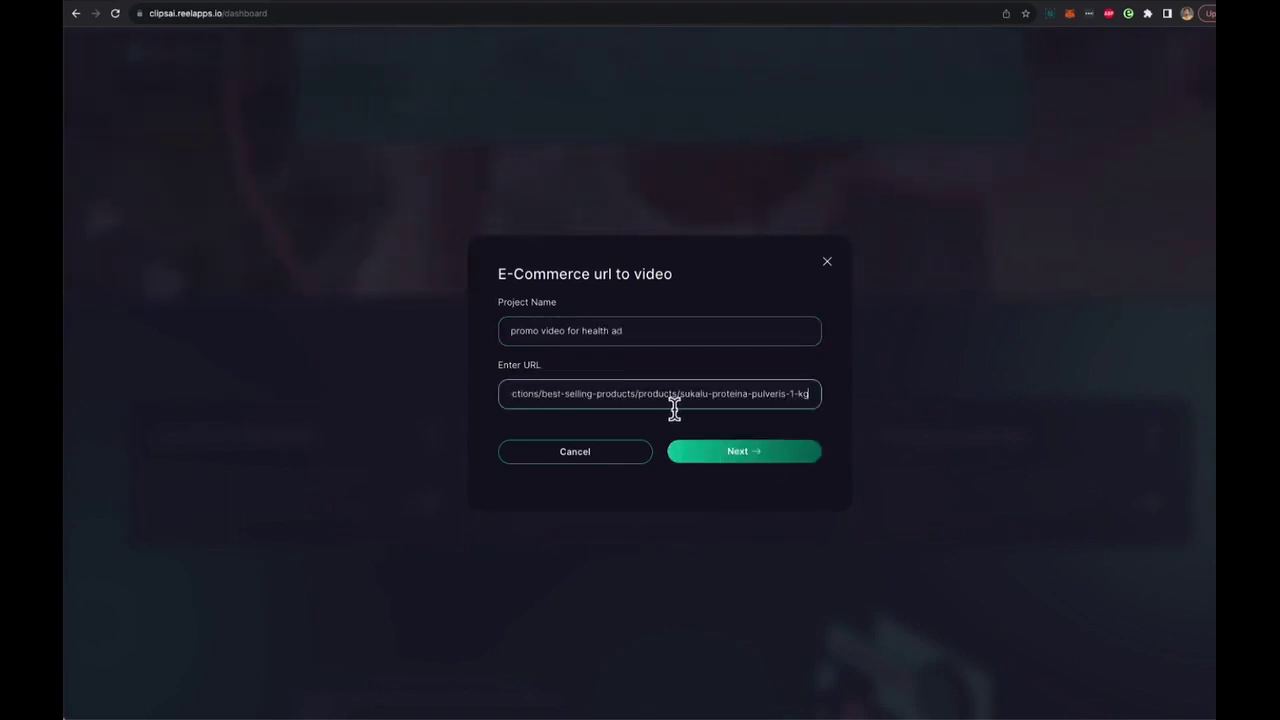
left_click(731, 453)
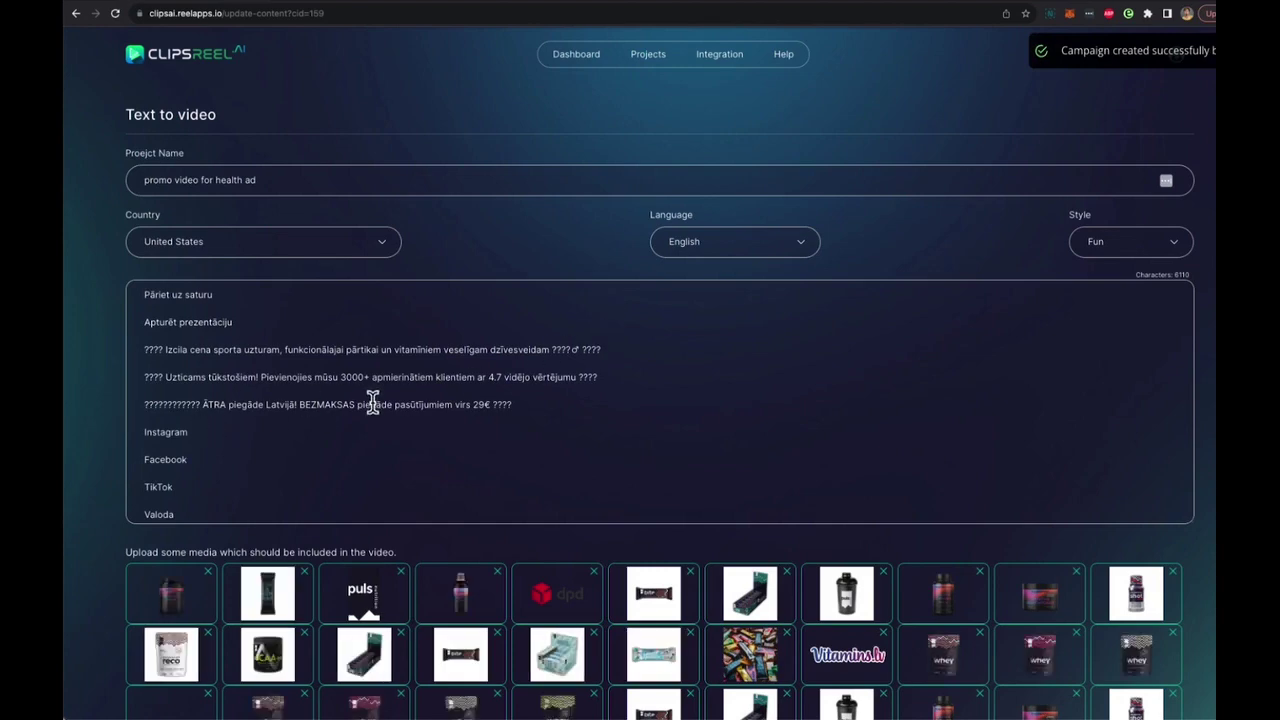
Review the imported script and images, switch the style from Fun to Product review, and continue.
scroll(372, 401, "down", 15)
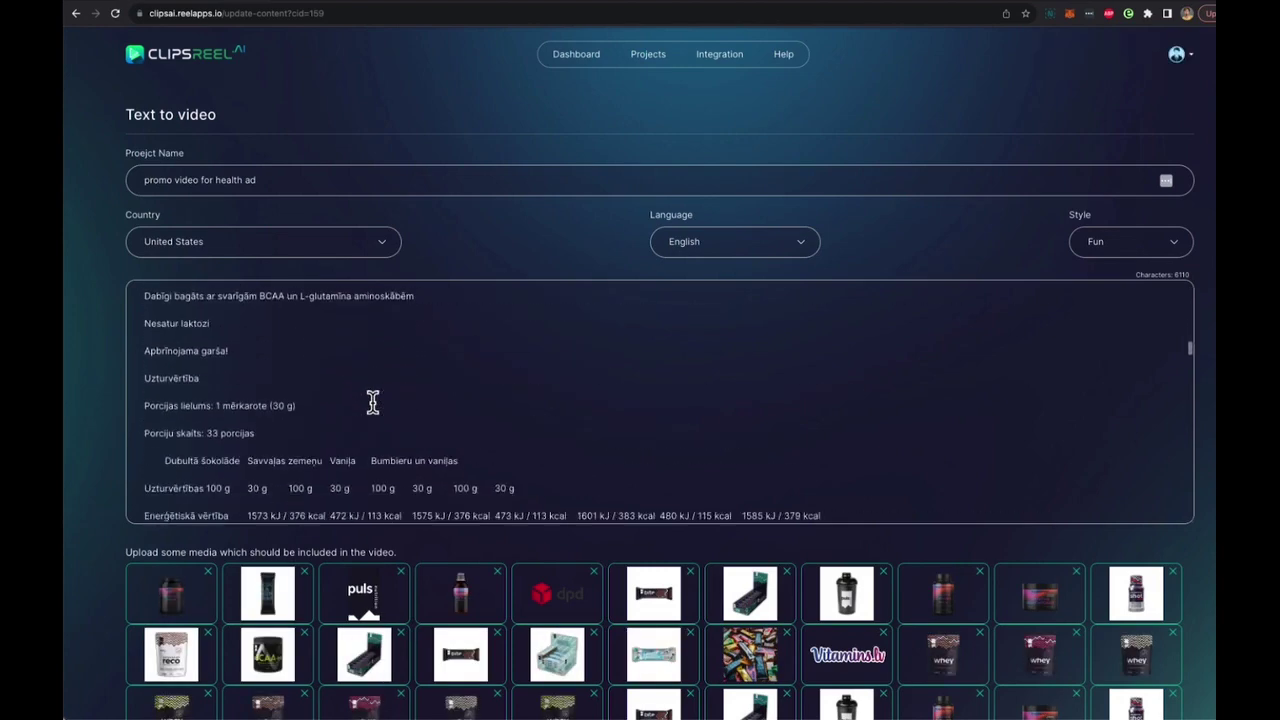
scroll(372, 401, "down", 20)
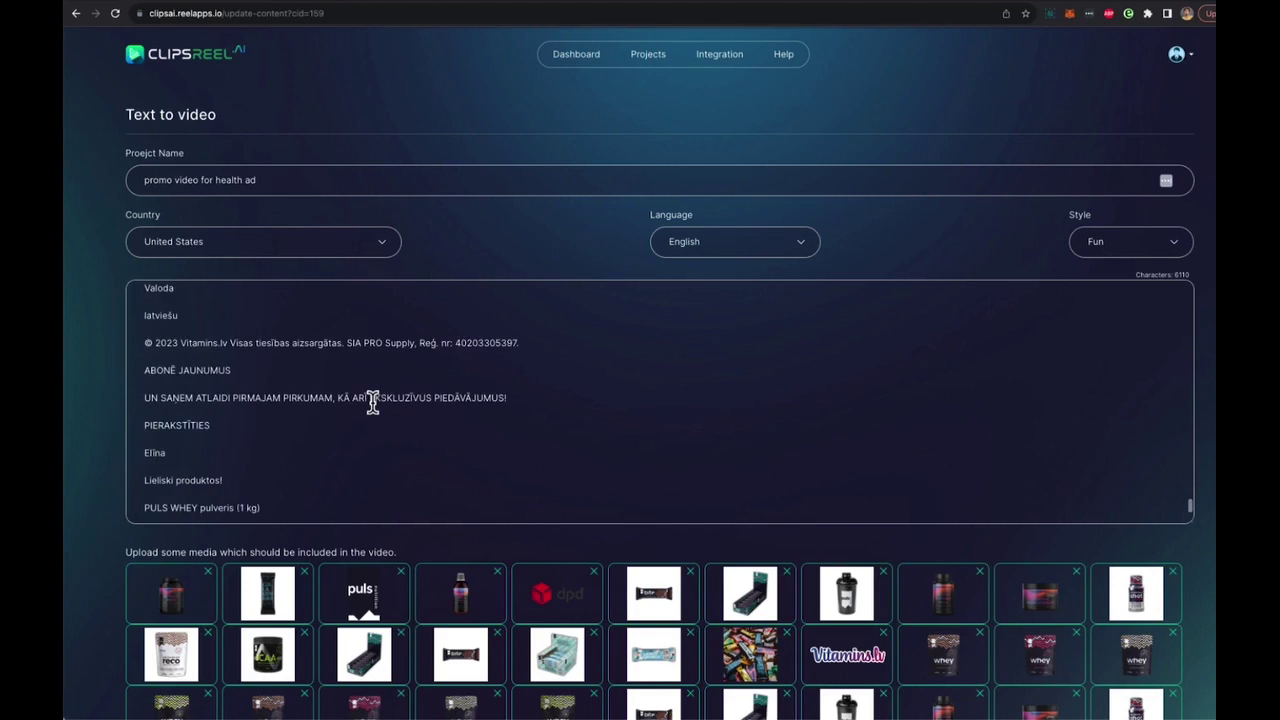
scroll(372, 401, "down", 5)
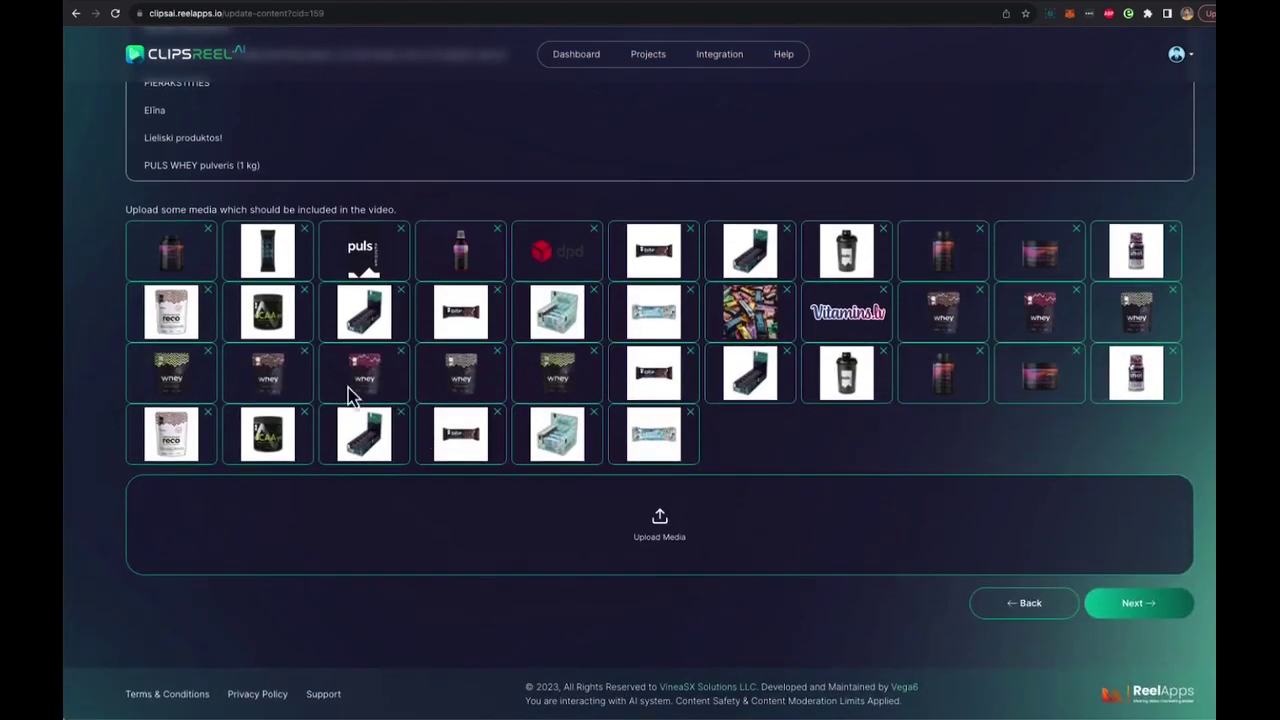
scroll(805, 388, "up", 6)
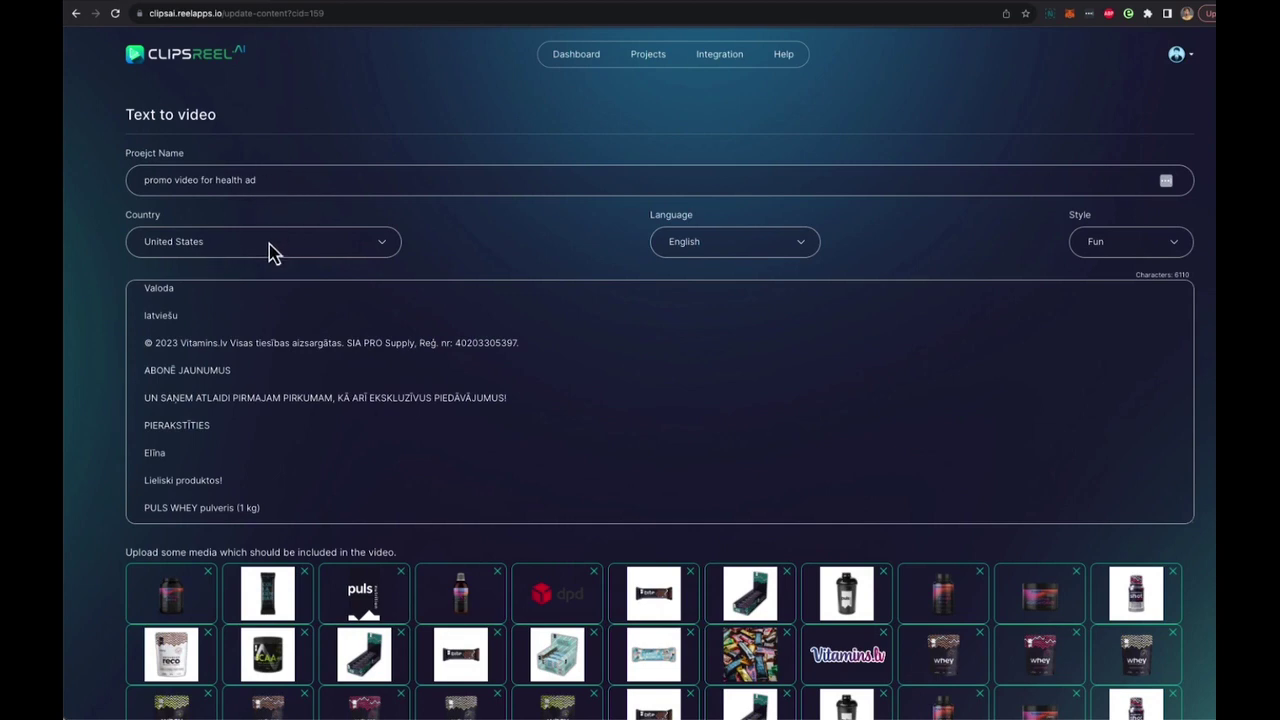
scroll(412, 332, "down", 3)
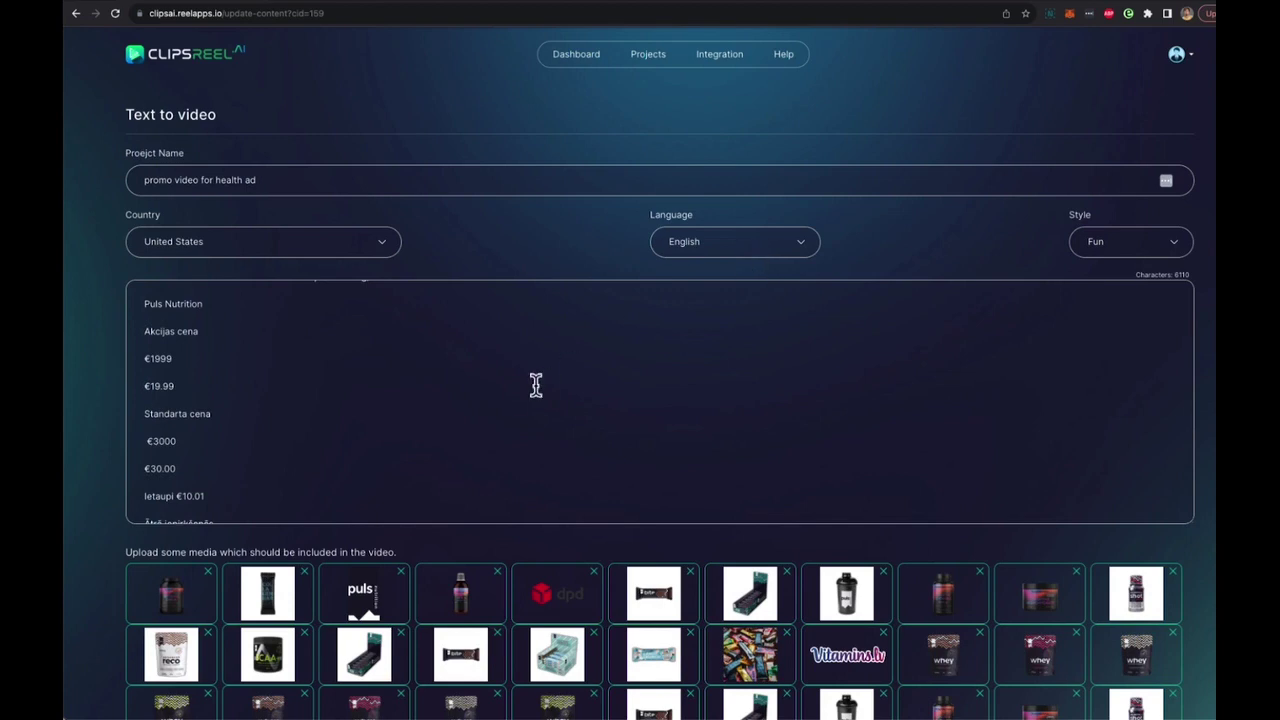
scroll(320, 408, "up", 5)
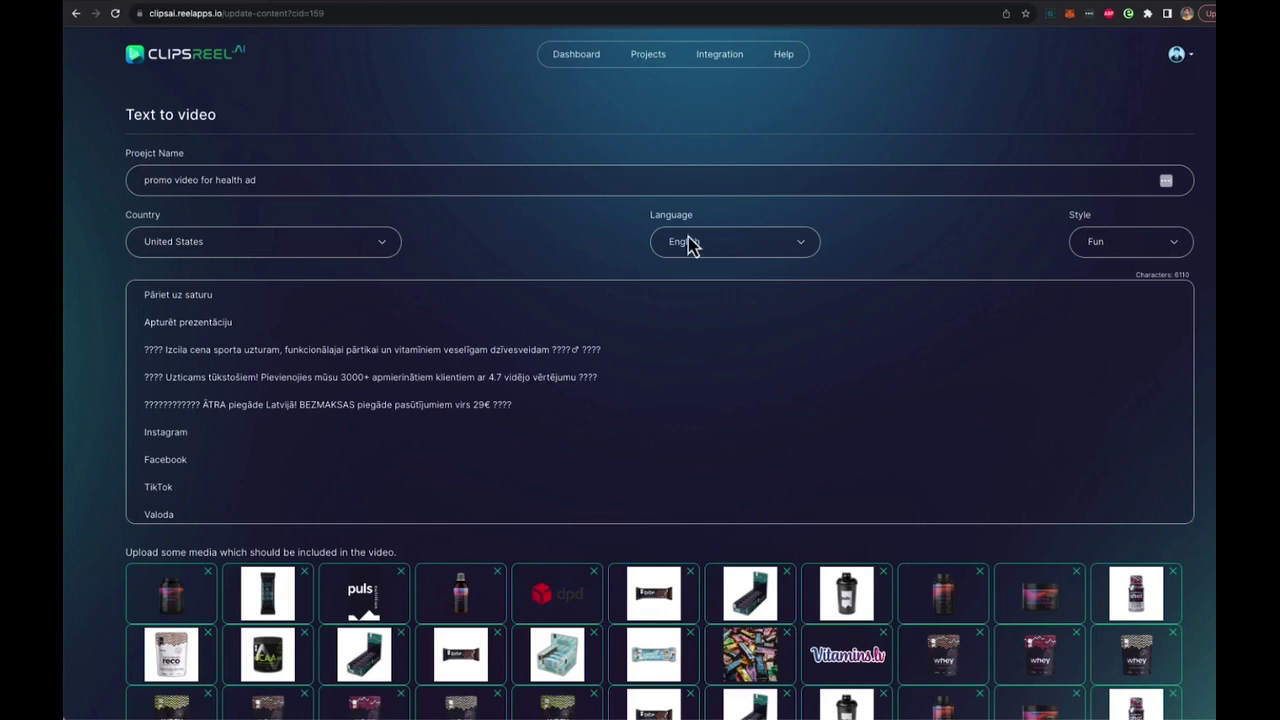
left_click(1118, 254)
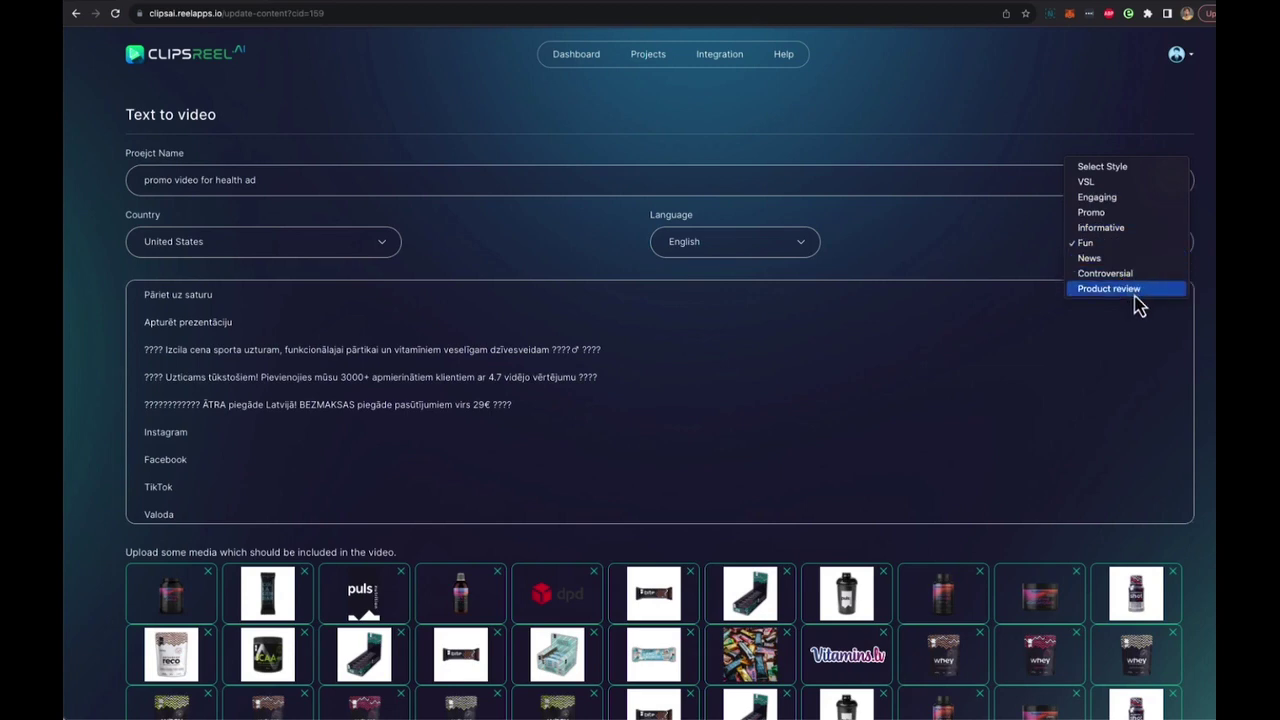
left_click(1134, 292)
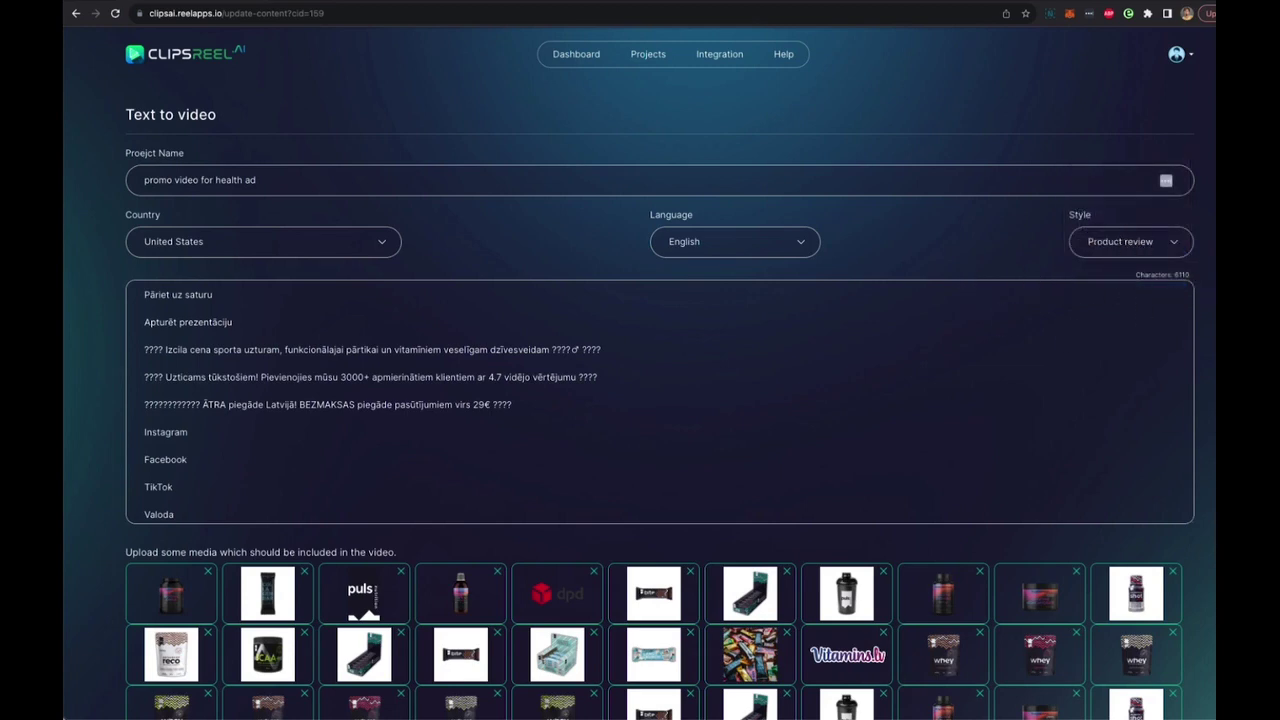
scroll(655, 600, "down", 5)
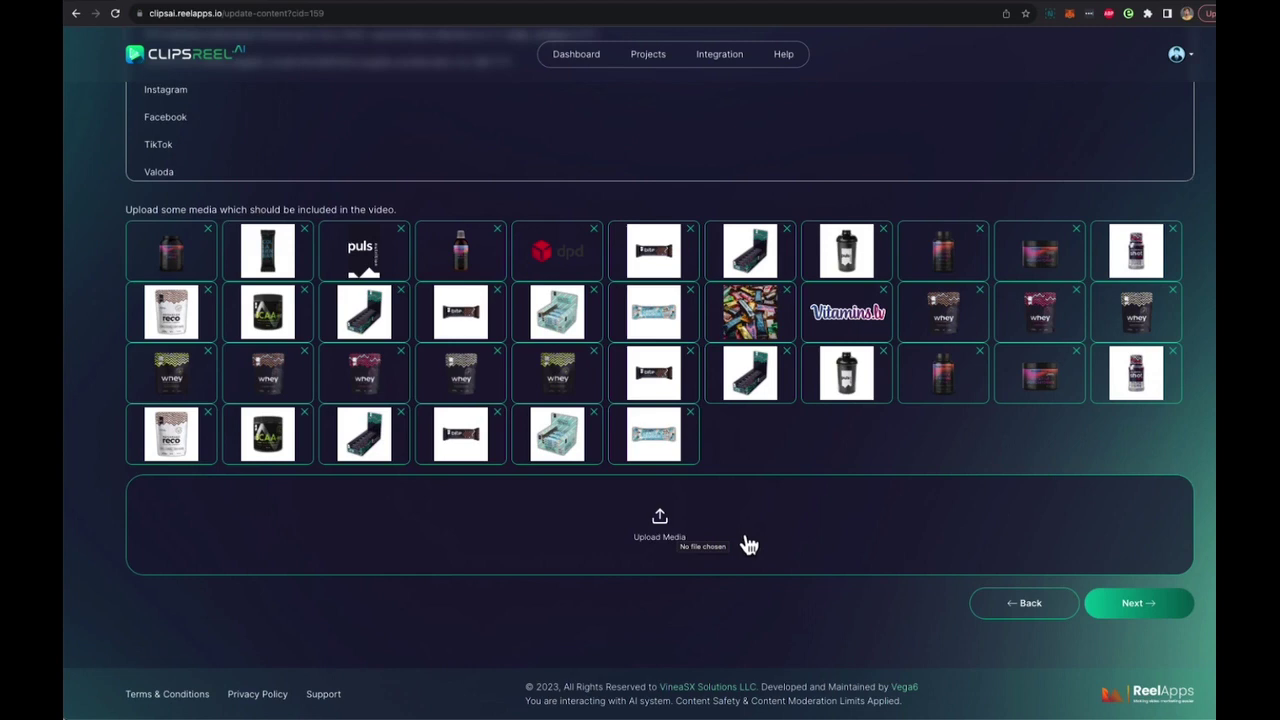
left_click(1148, 614)
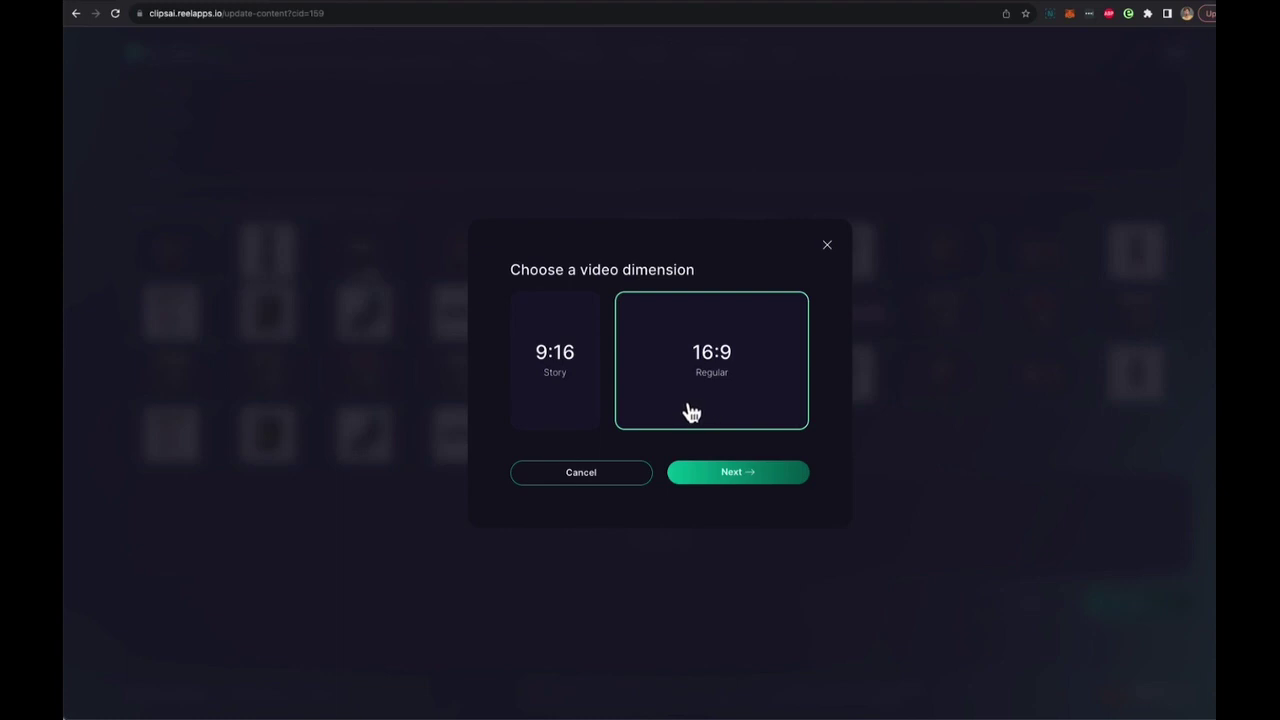
Keep the 16:9 format after trying 9:16, and choose the orange-flowers template.
left_click(557, 383)
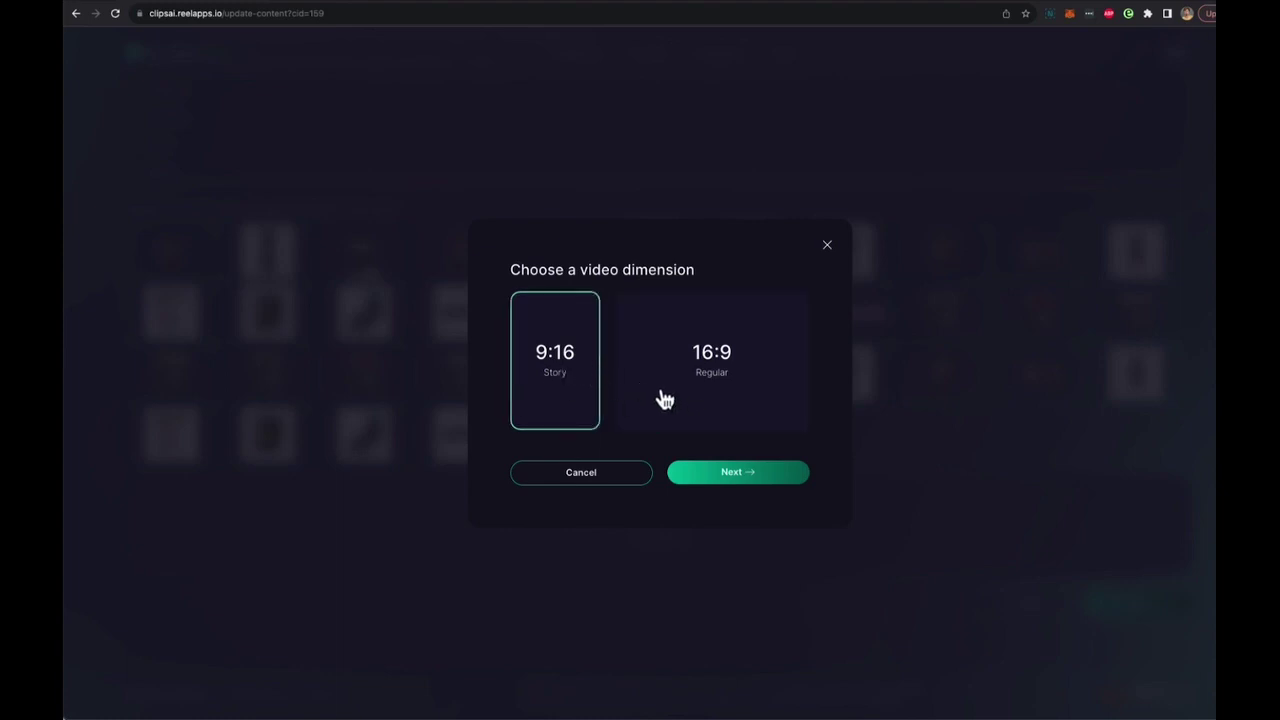
left_click(670, 400)
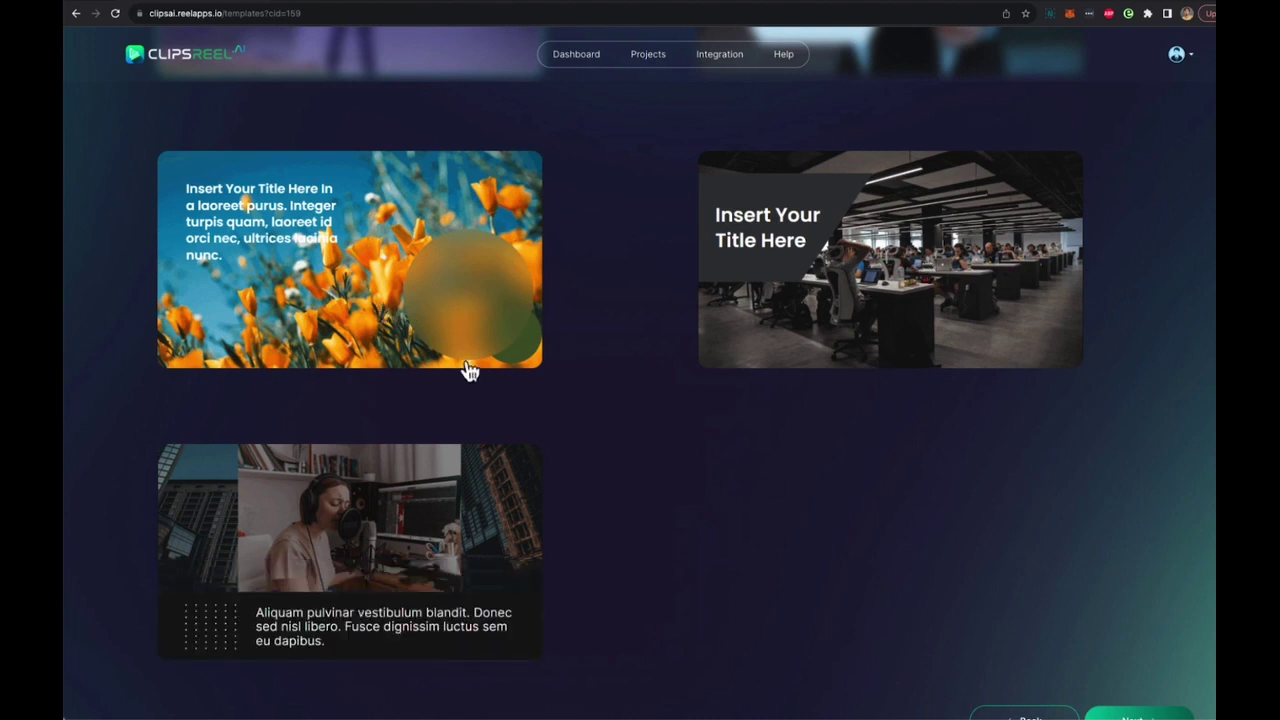
left_click(430, 343)
scroll(1122, 666, "down", 1)
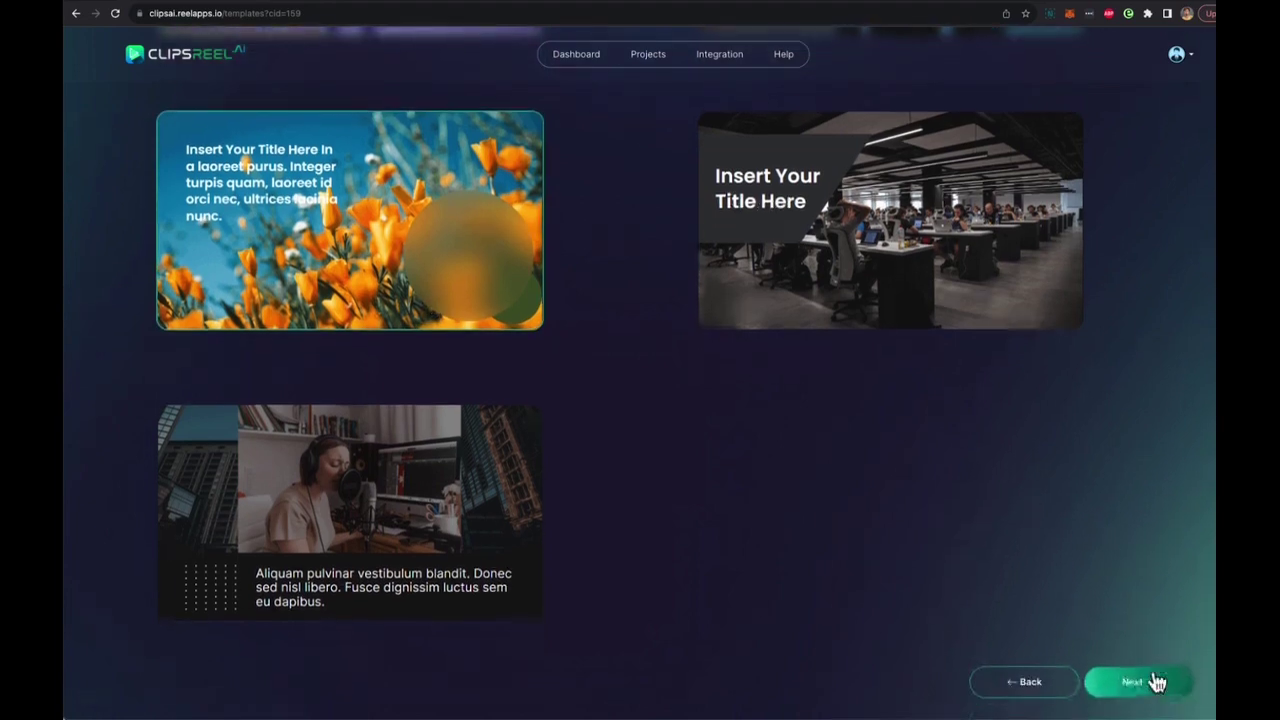
left_click(1142, 689)
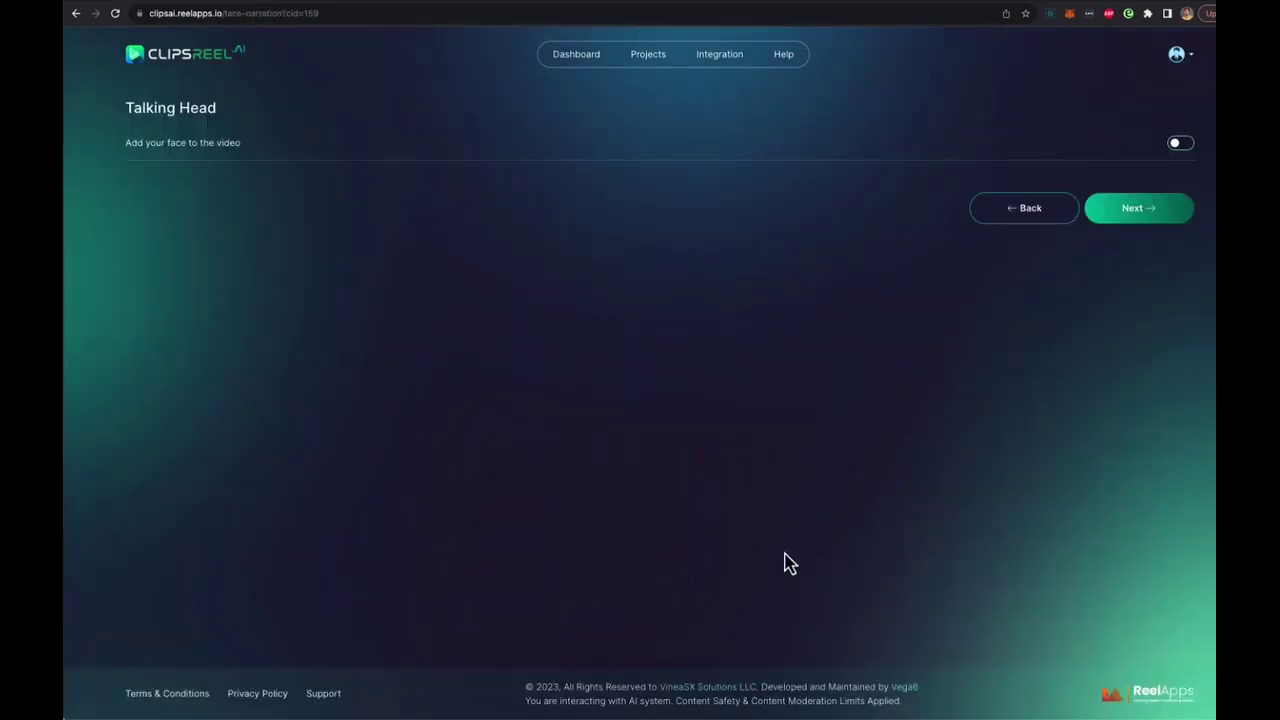
Enable the talking head with uploaded face footage, try 75% coverage, then settle on 10%.
left_click(1180, 145)
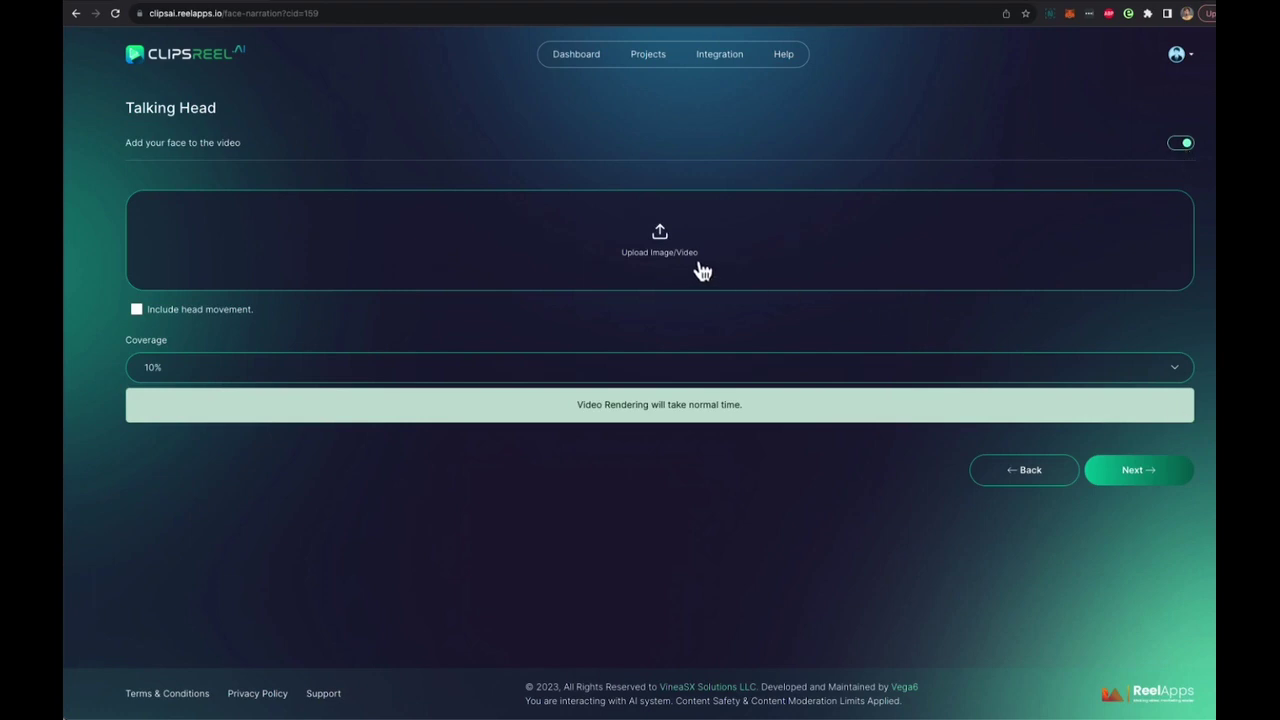
left_click_drag(1210, 280, 700, 235)
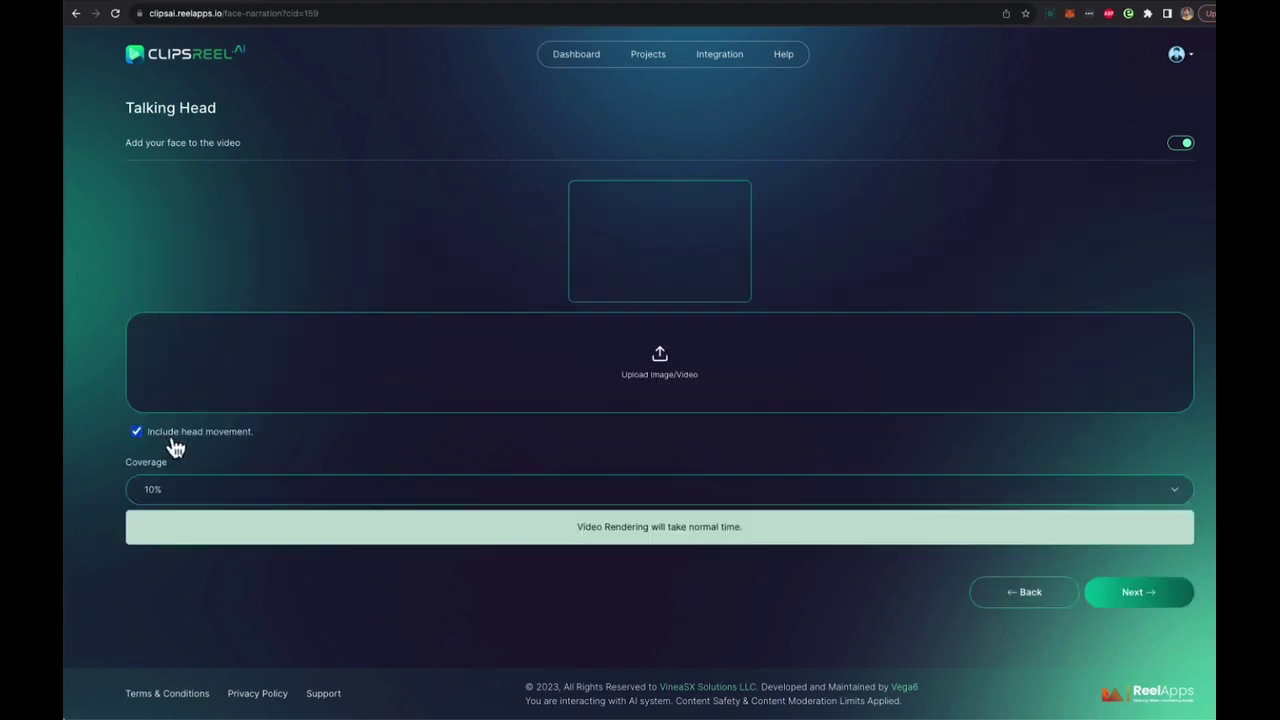
left_click(230, 490)
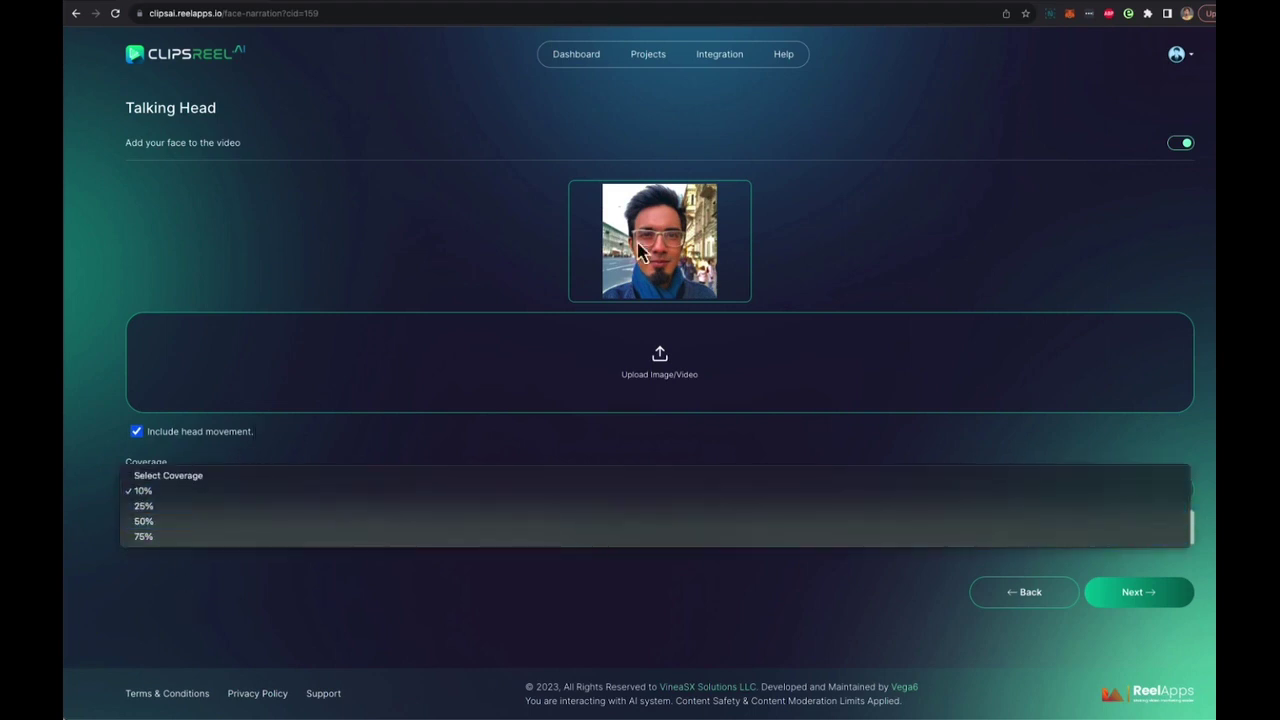
left_click(488, 252)
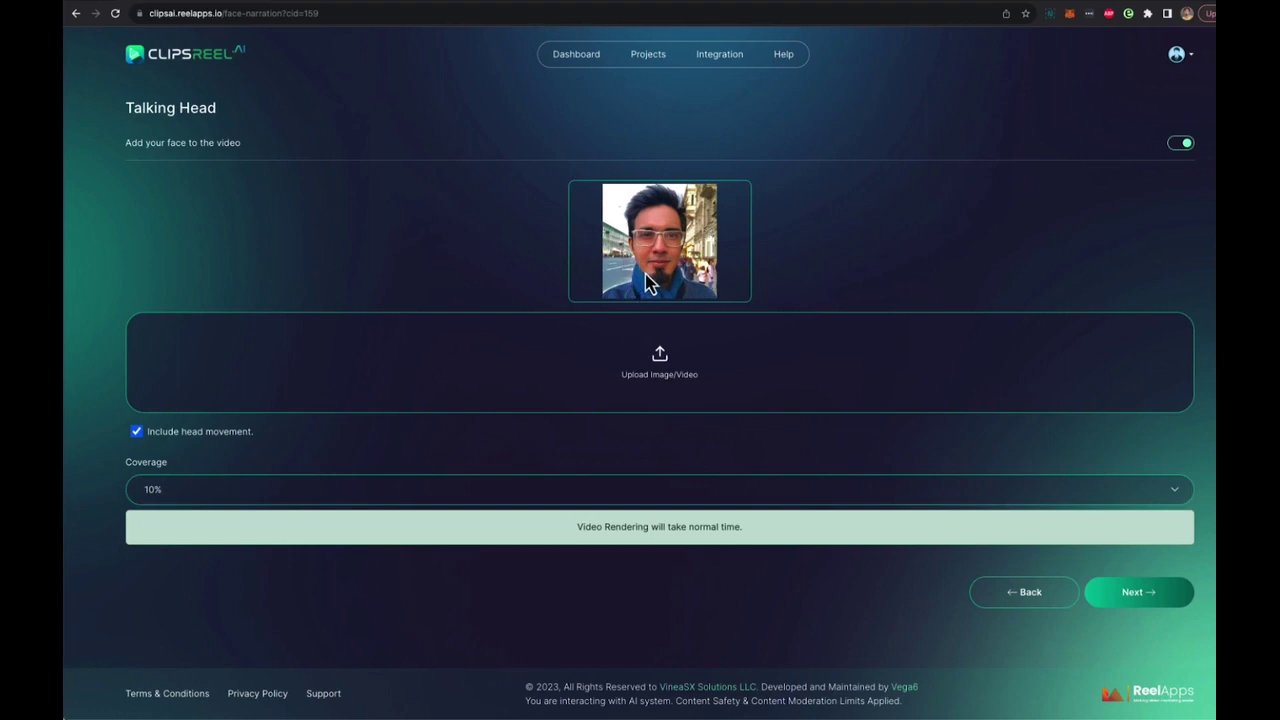
left_click(213, 499)
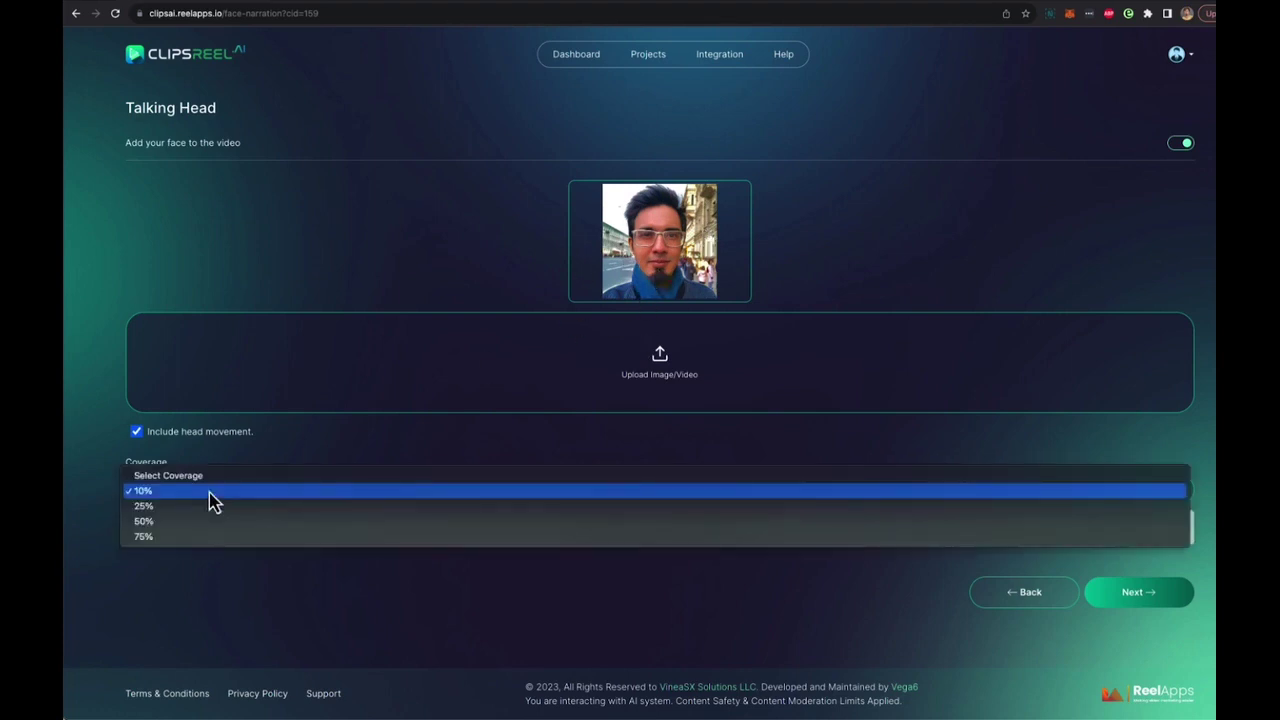
left_click(213, 499)
left_click(358, 499)
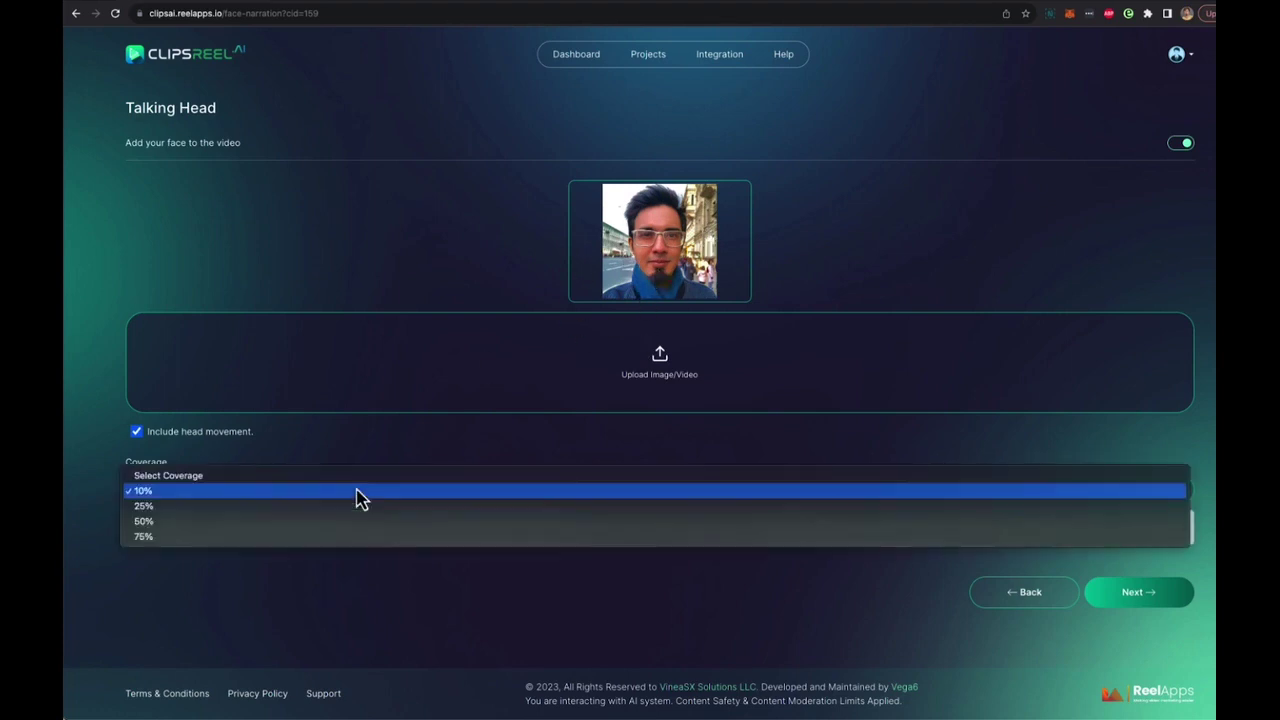
left_click(302, 539)
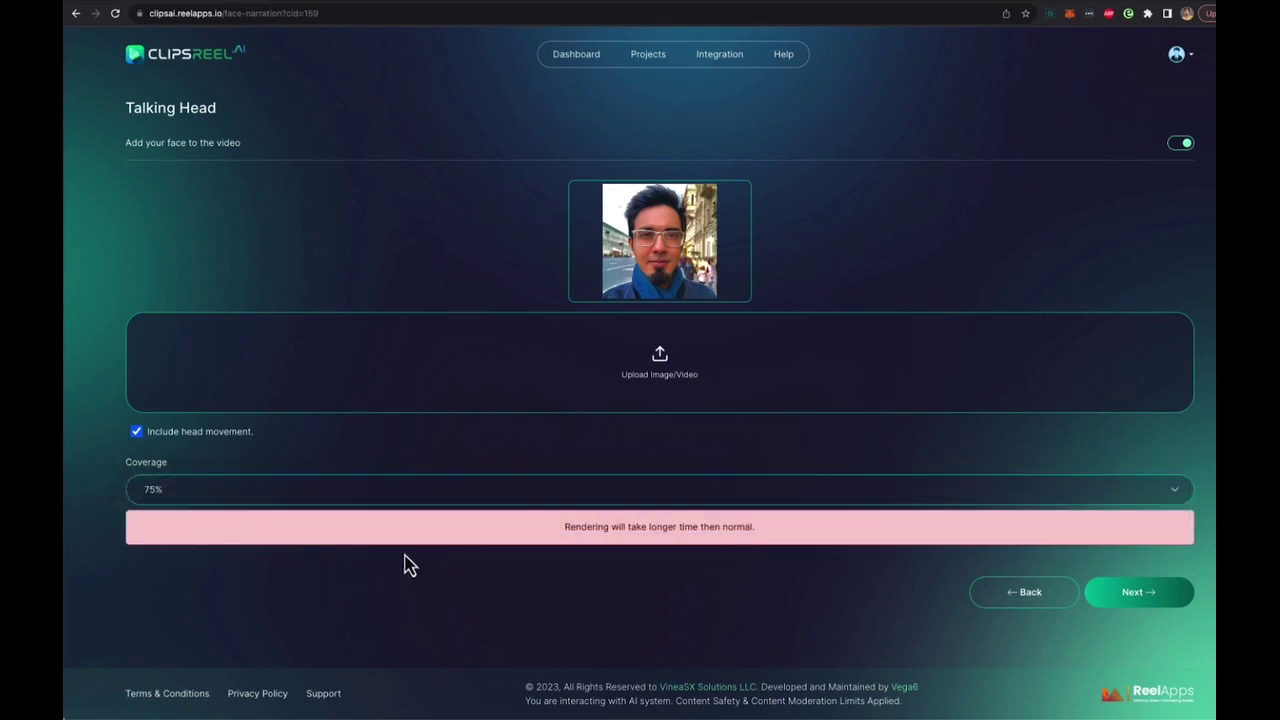
left_click(378, 494)
left_click(240, 451)
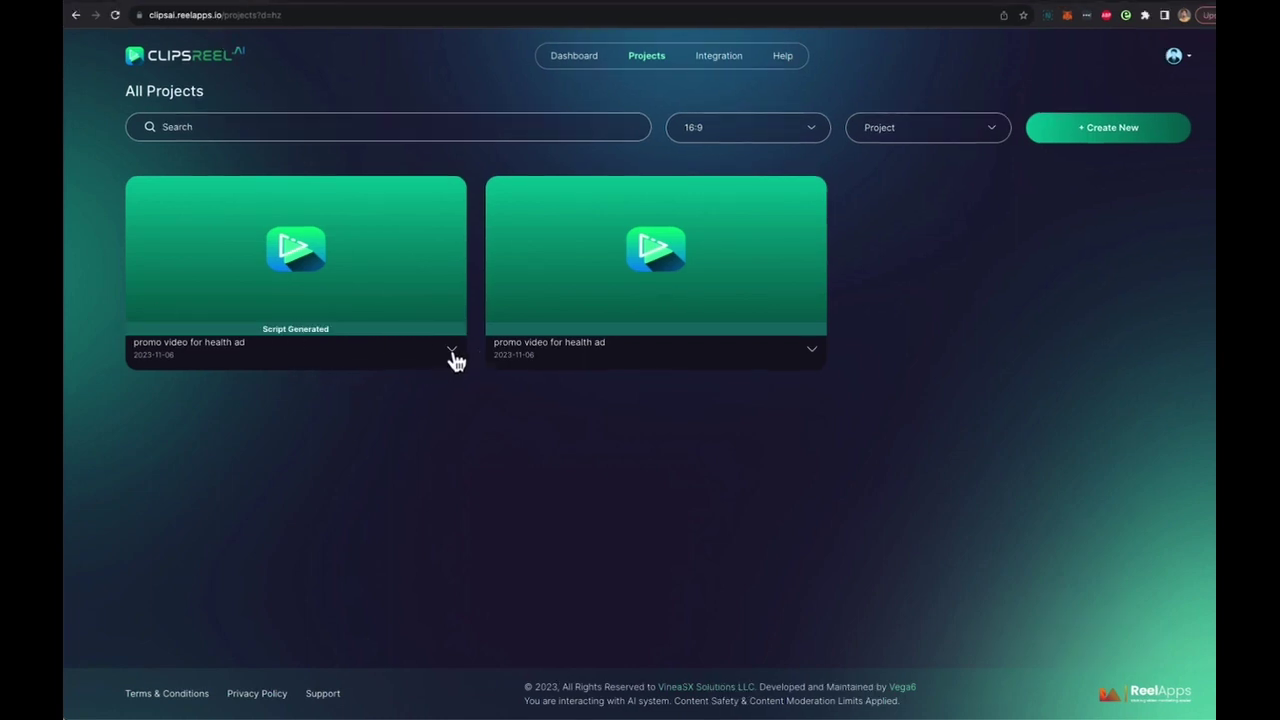
Open the PULS WHEY project's generated script and scroll through its scenes to review it.
left_click(401, 376)
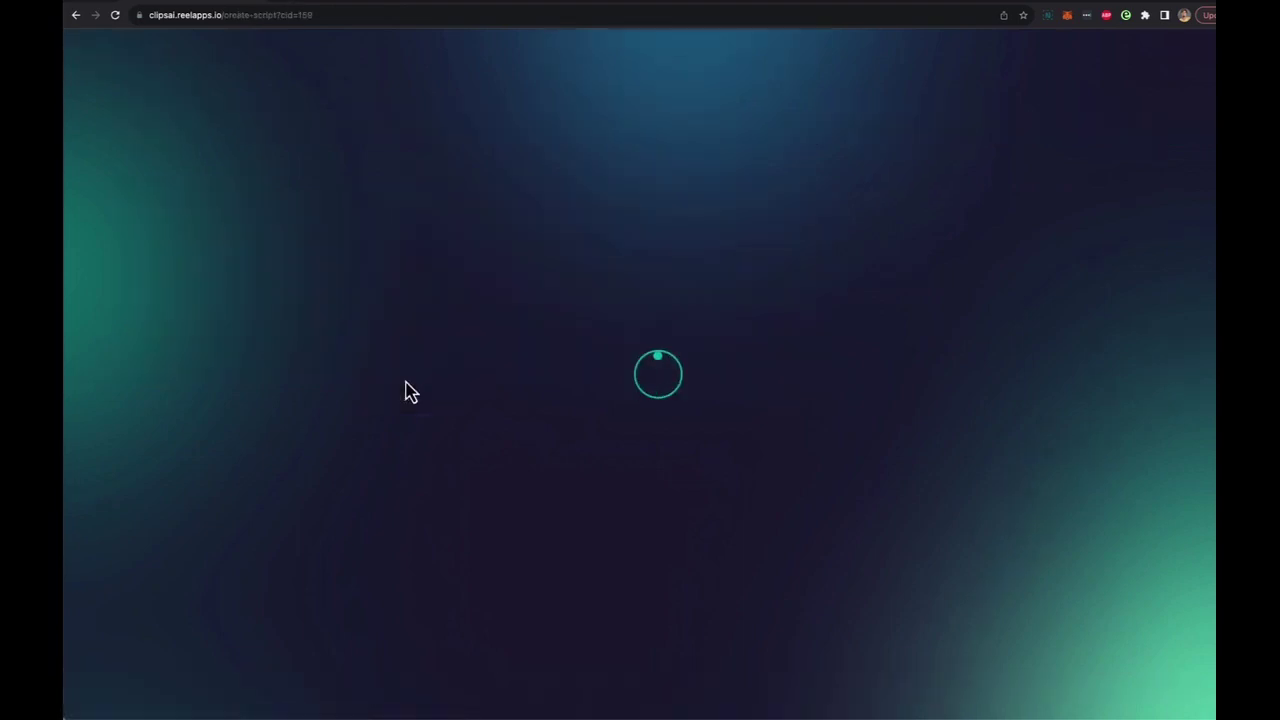
scroll(576, 280, "down", 5)
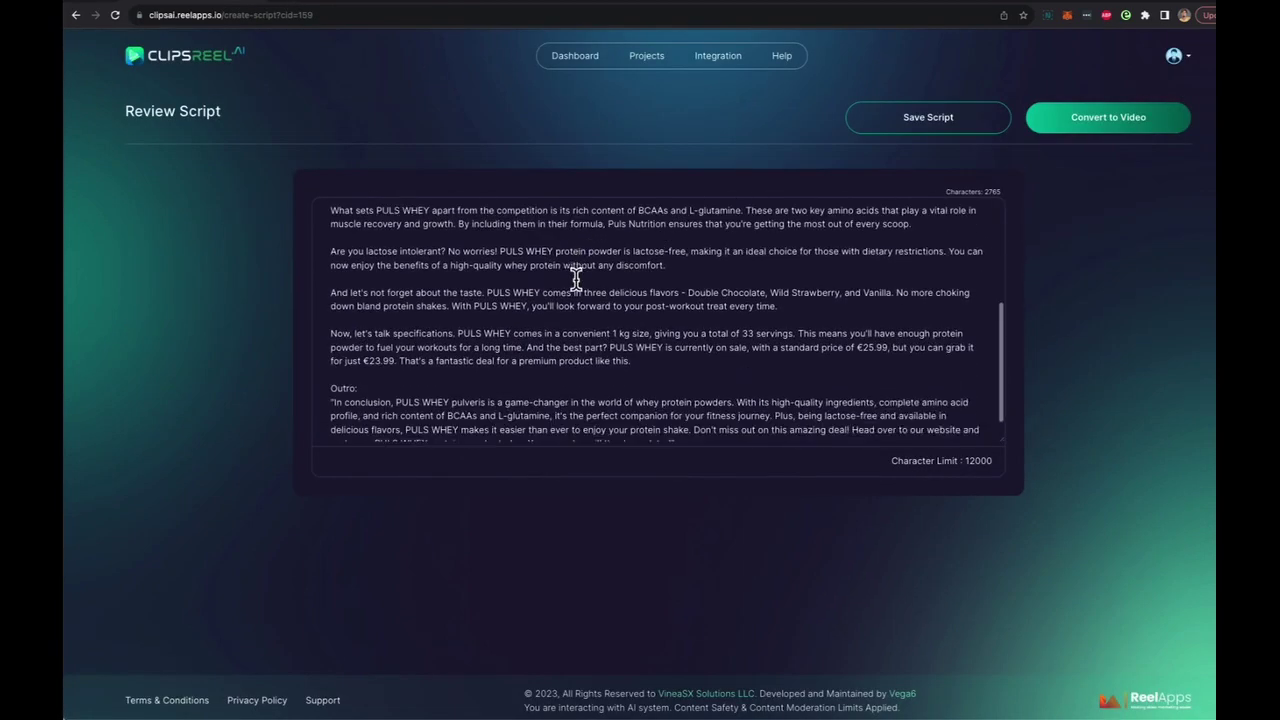
scroll(576, 280, "up", 2)
scroll(576, 280, "up", 3)
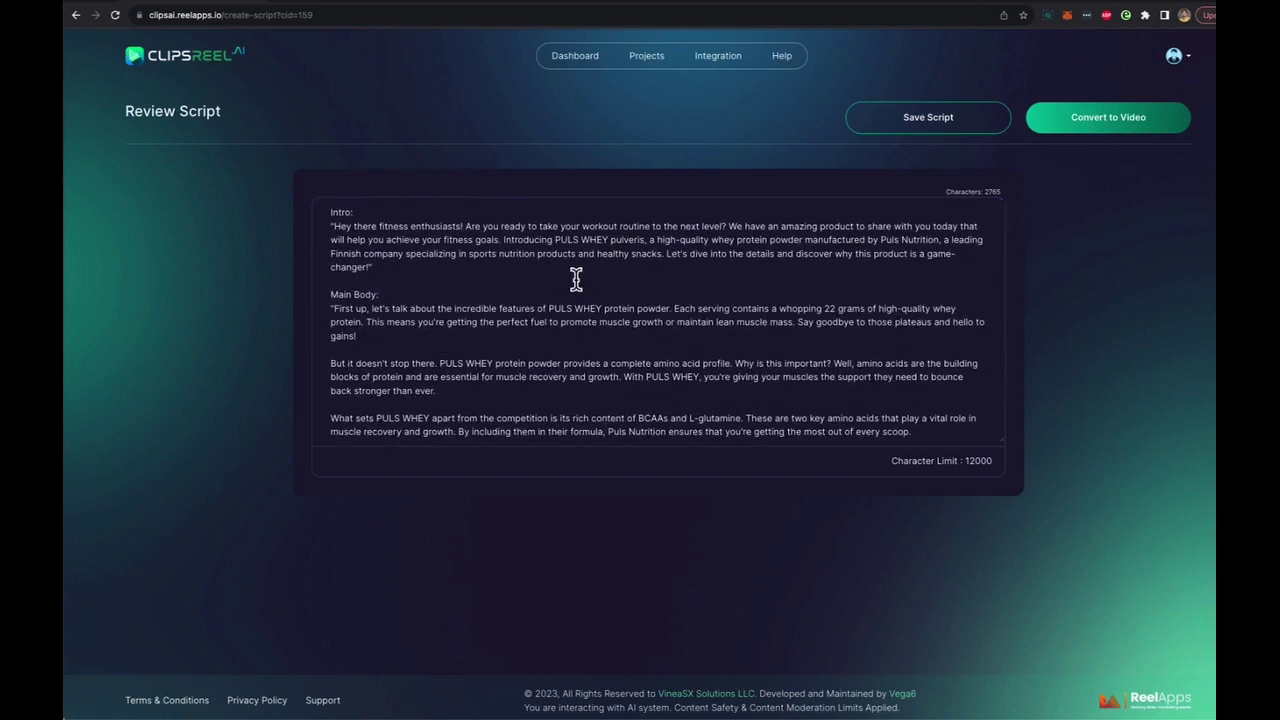
scroll(576, 280, "down", 5)
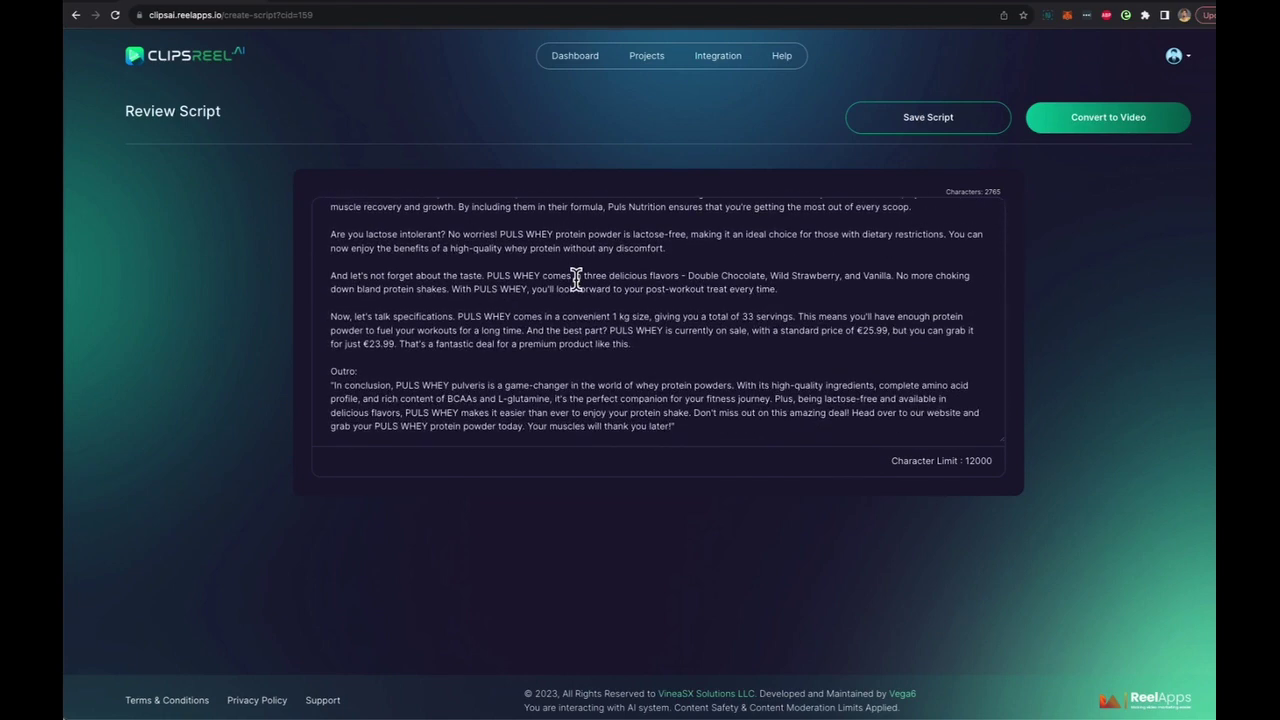
scroll(576, 280, "up", 5)
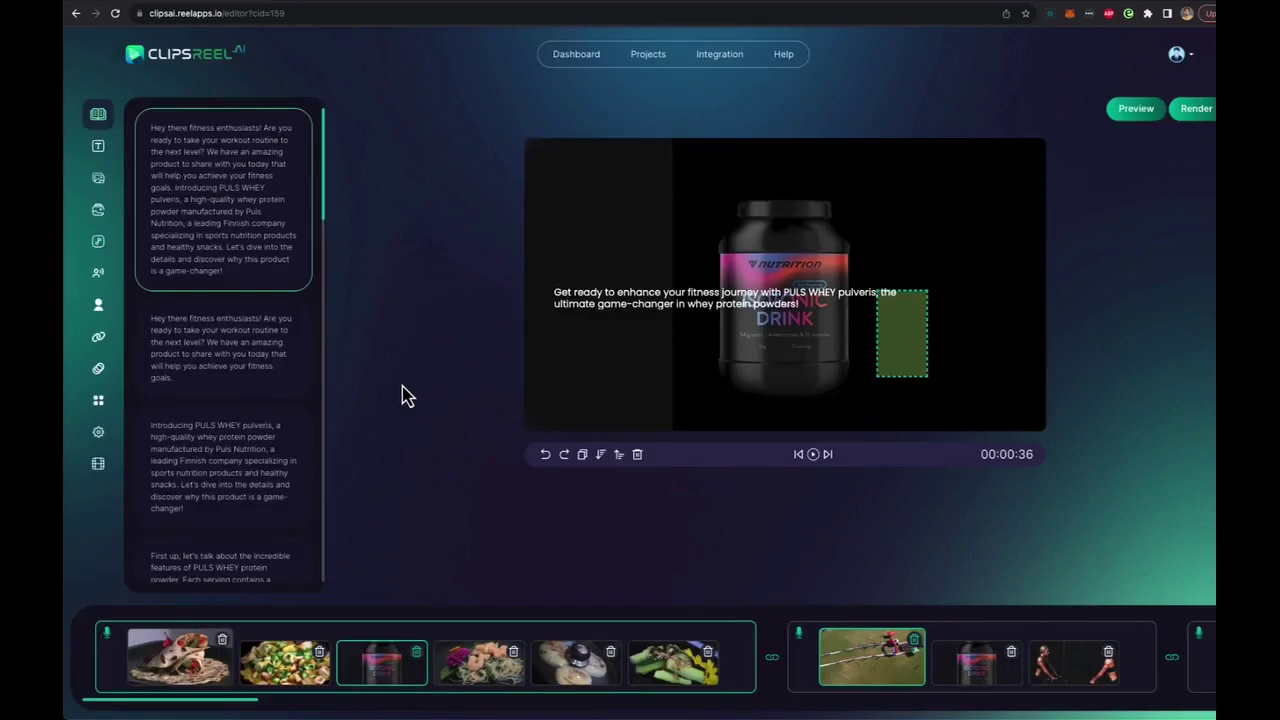
Browse the opening scene's clips and select the protein jar clip.
left_click(190, 652)
scroll(266, 334, "down", 4)
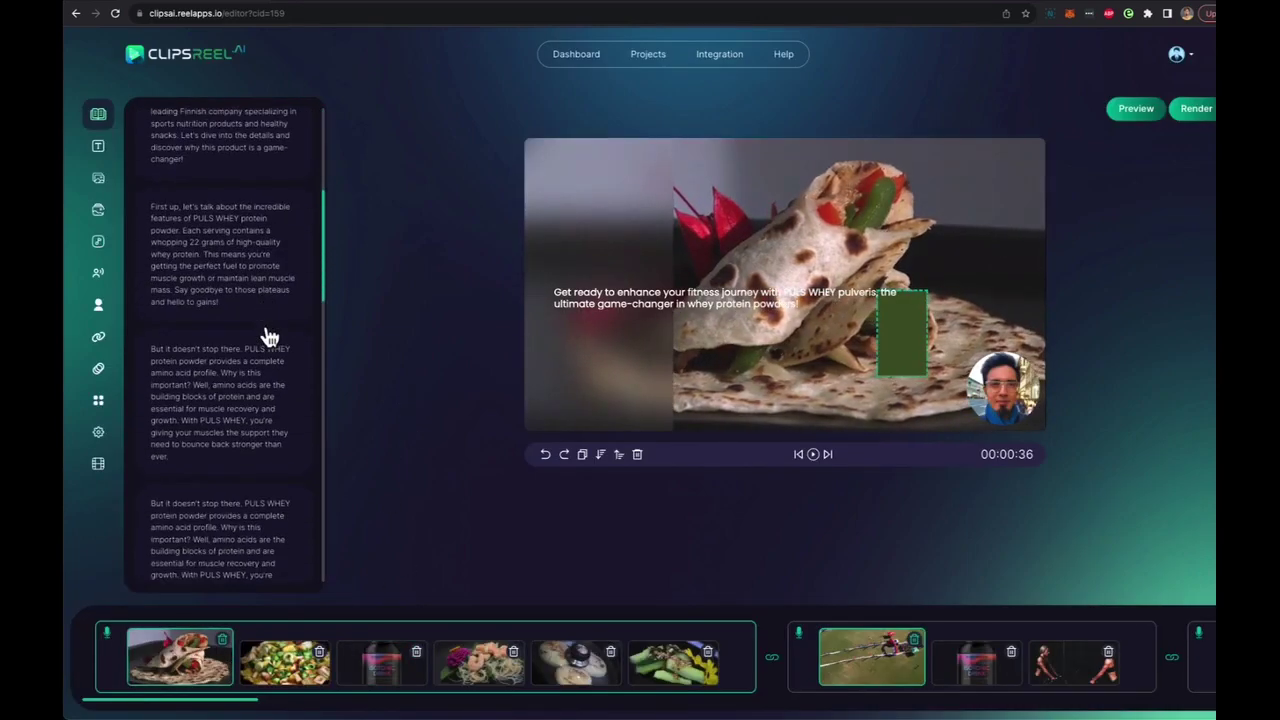
scroll(266, 334, "down", 10)
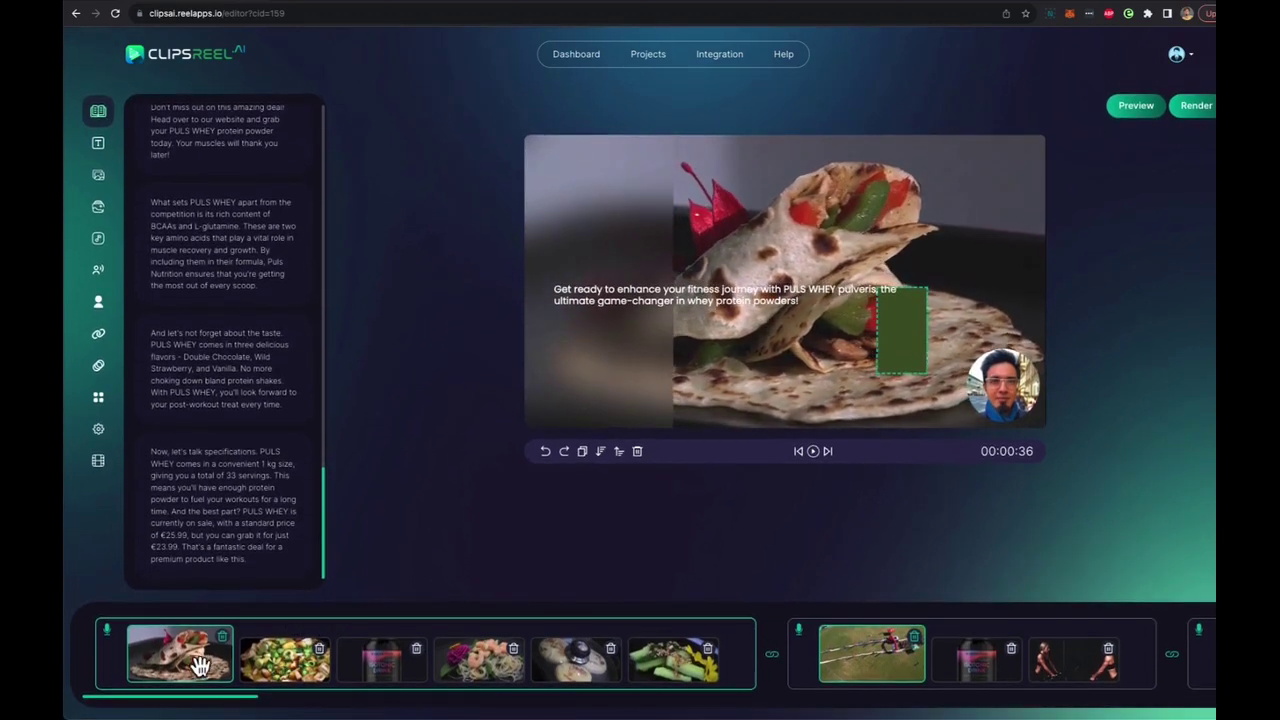
left_click(320, 665)
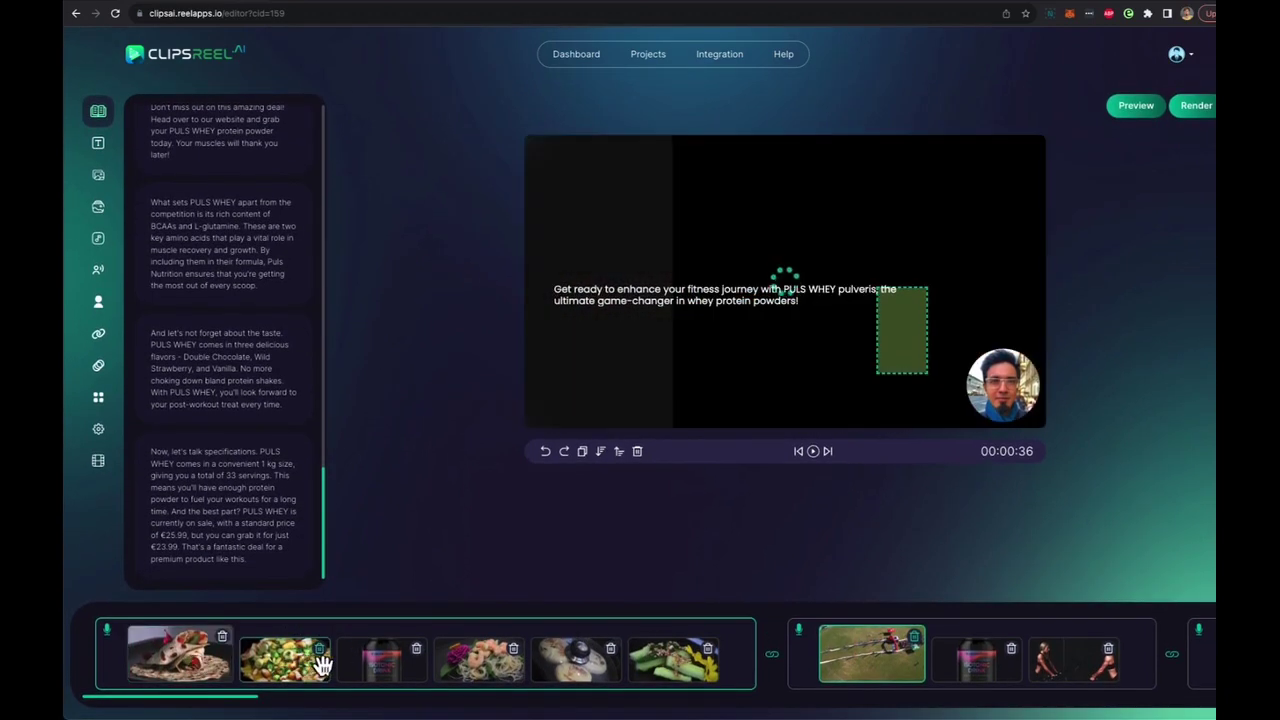
left_click(366, 668)
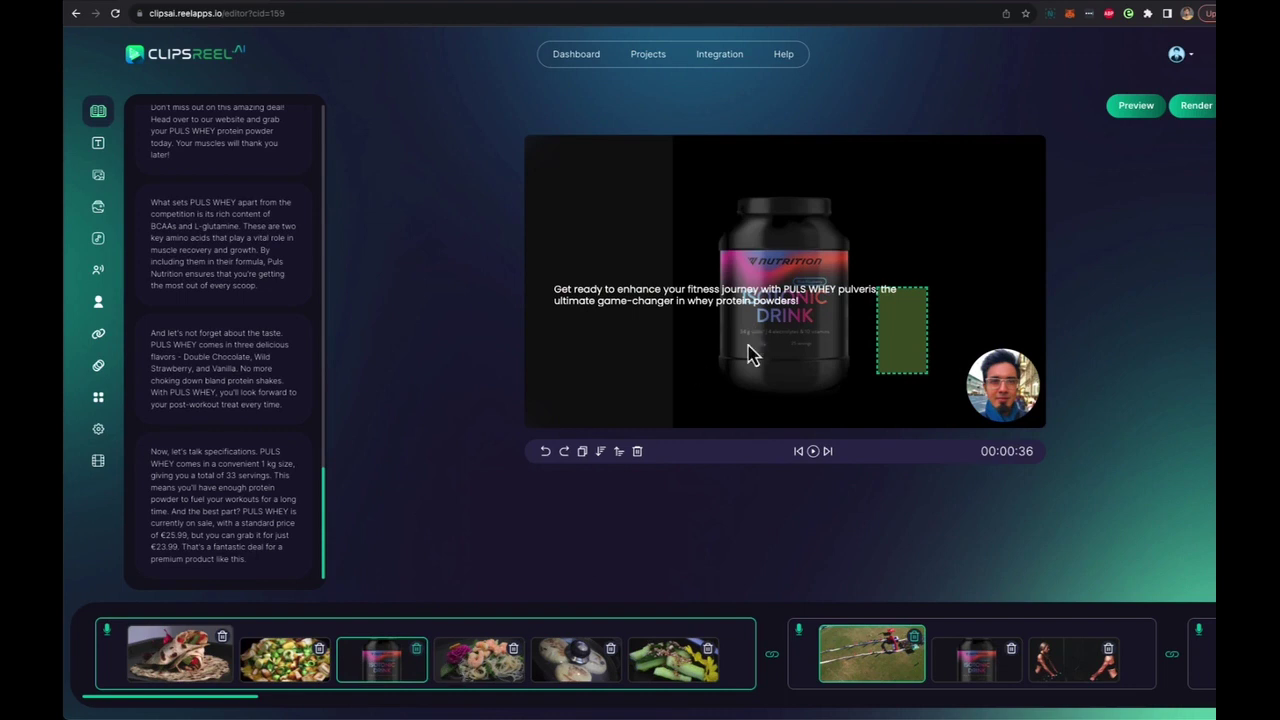
Replace the protein jar clip with the pile of protein bars image from Web Media.
left_click(98, 175)
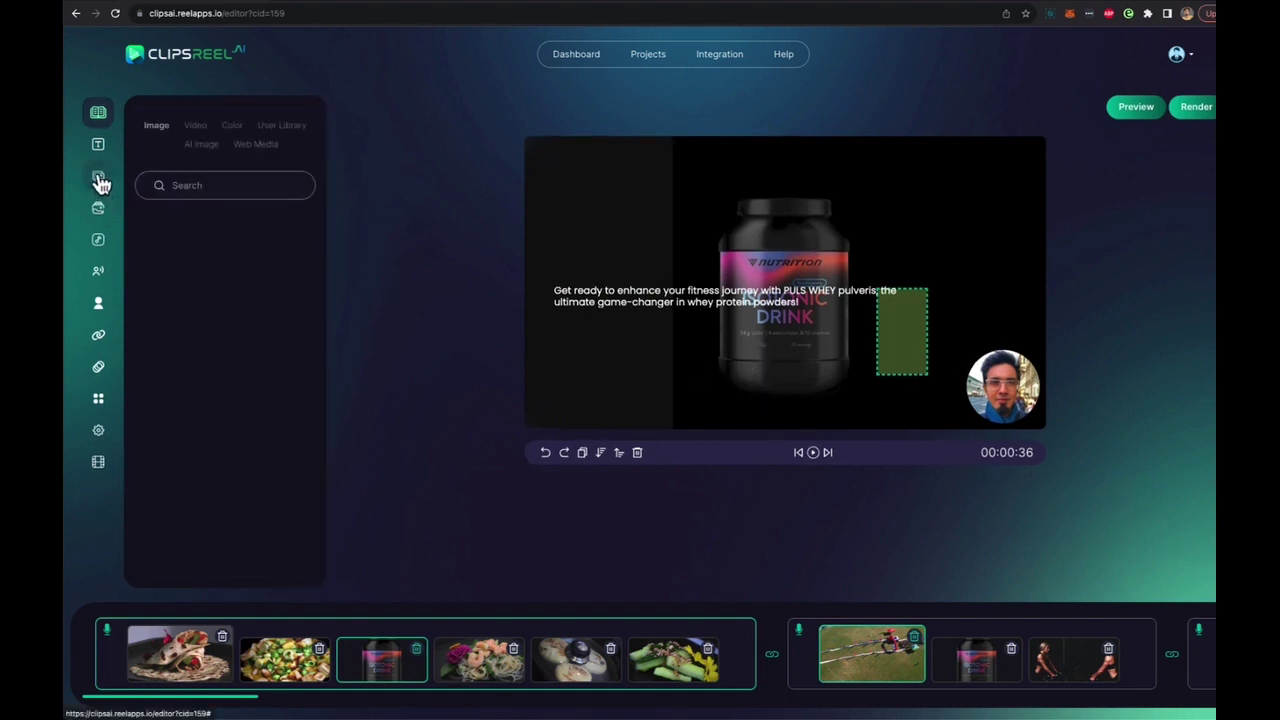
left_click(281, 126)
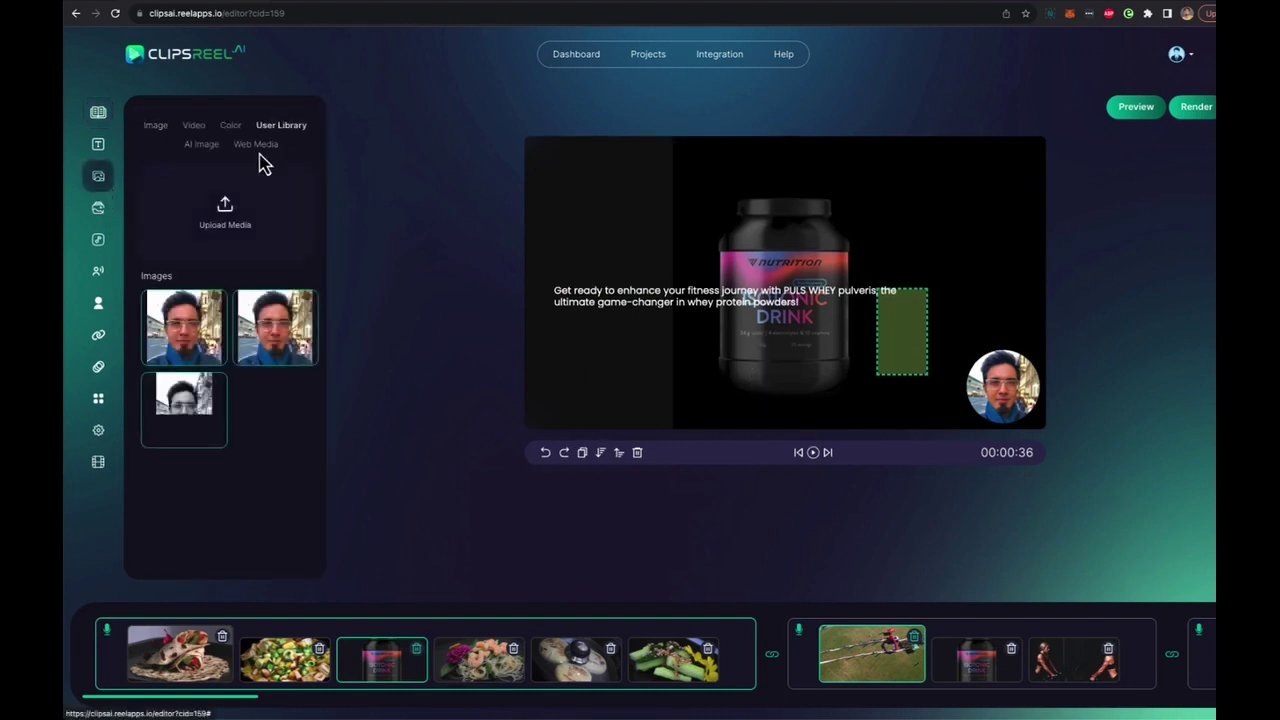
left_click(243, 150)
scroll(243, 334, "down", 10)
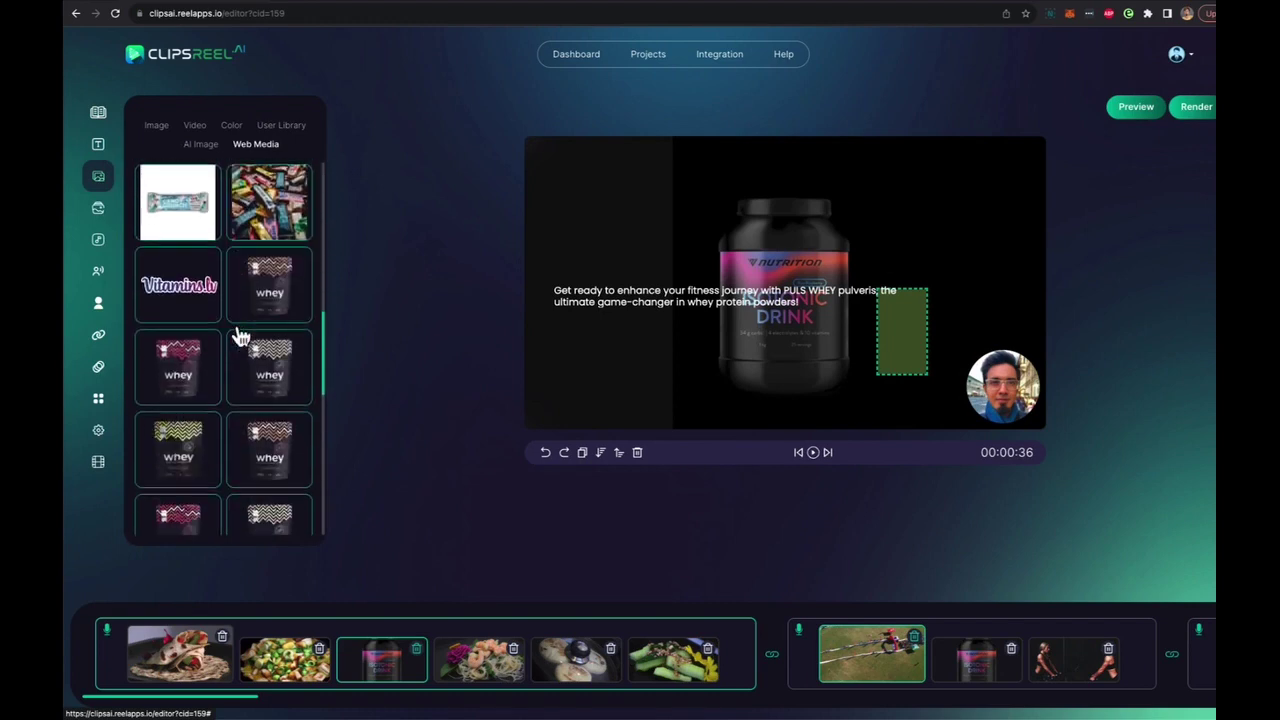
left_click(270, 370)
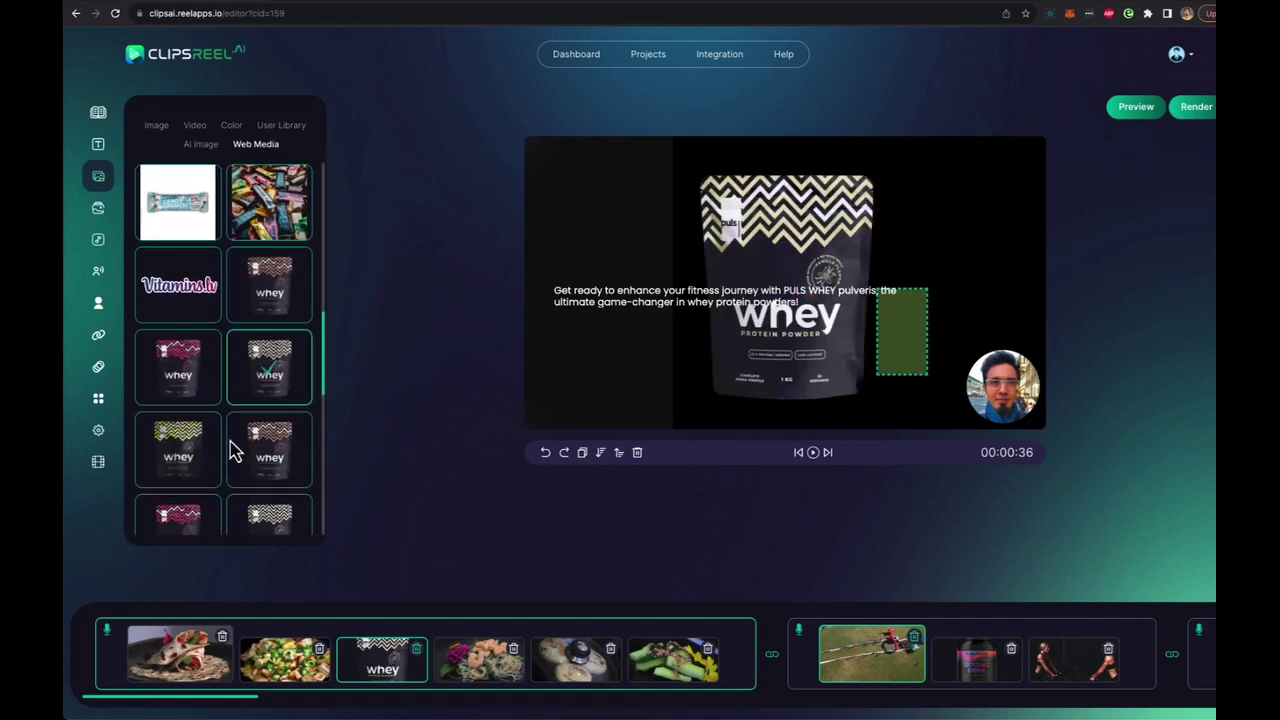
left_click(201, 463)
left_click(186, 228)
left_click(254, 228)
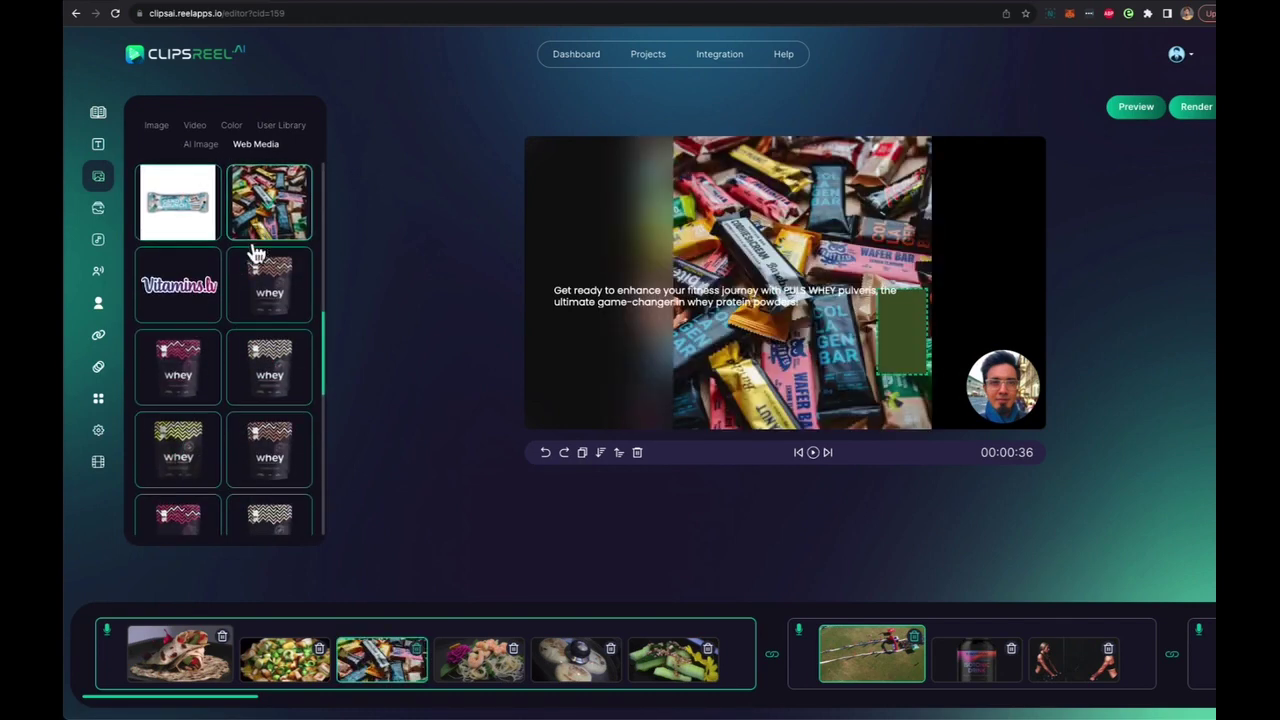
Replace the PULS Nutrition logo clip with a whey pouch image.
scroll(923, 623, "right", 5)
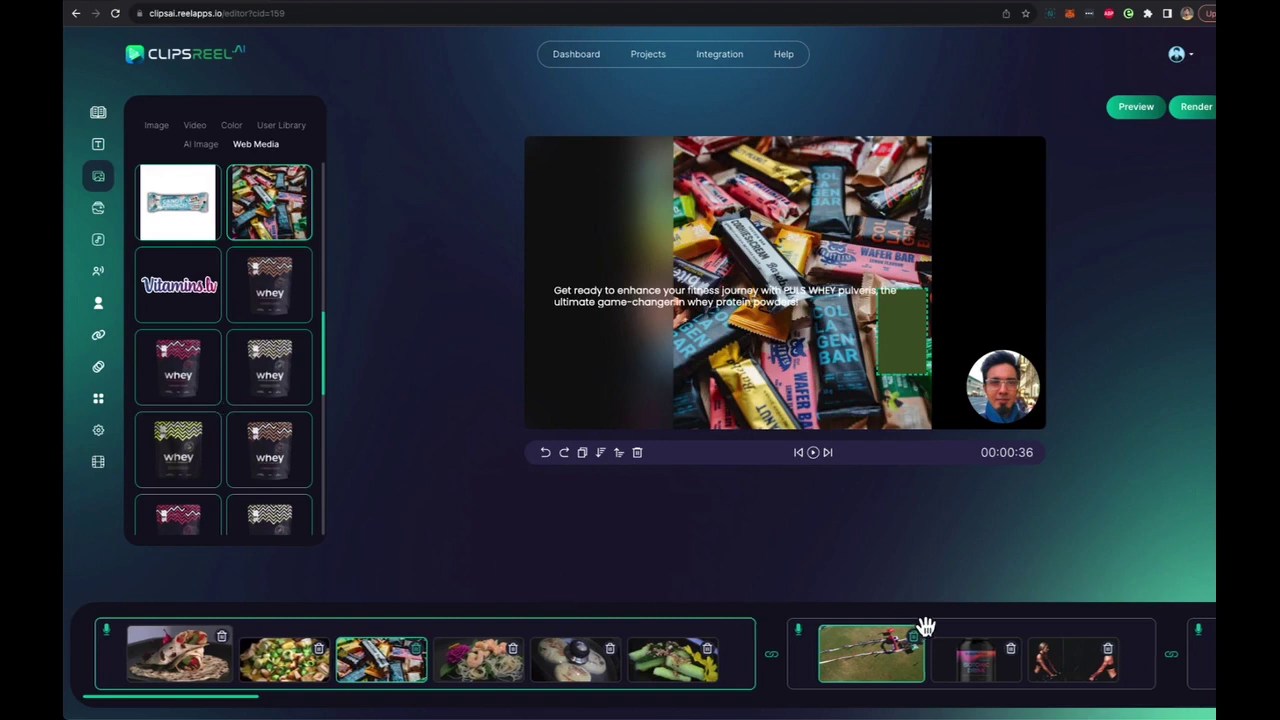
scroll(925, 627, "right", 2)
left_click(657, 663)
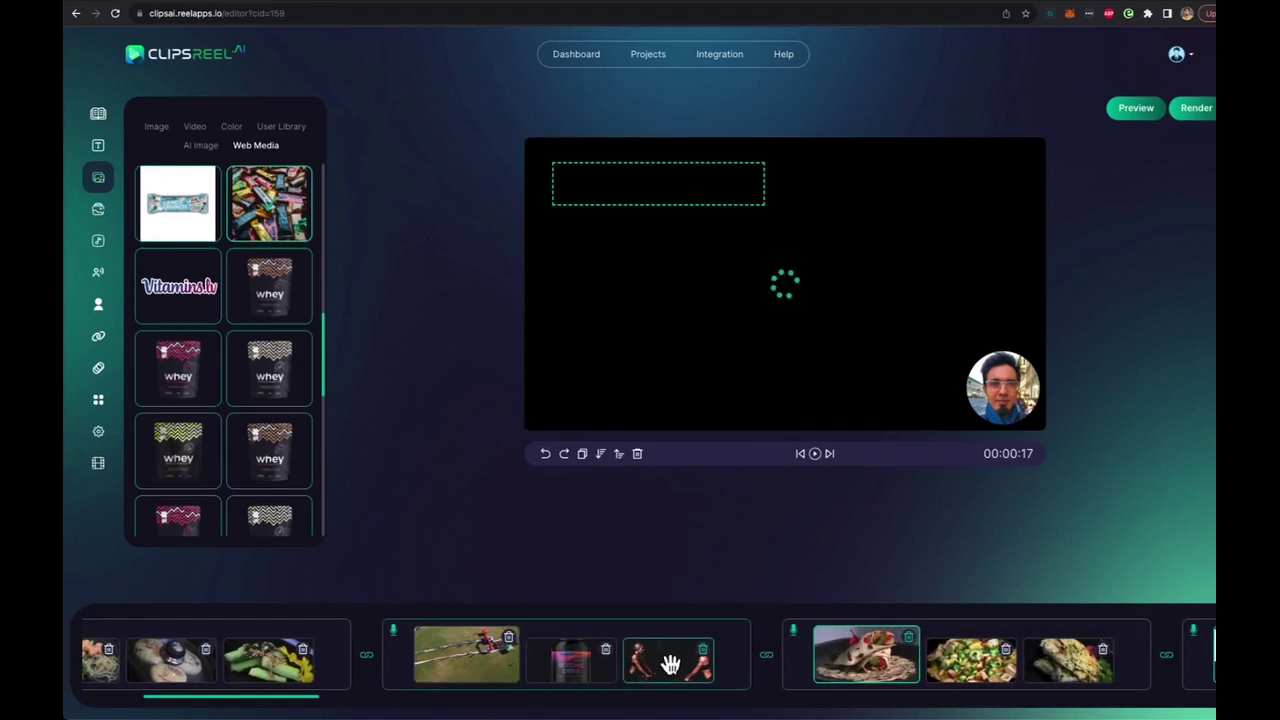
scroll(886, 660, "right", 4)
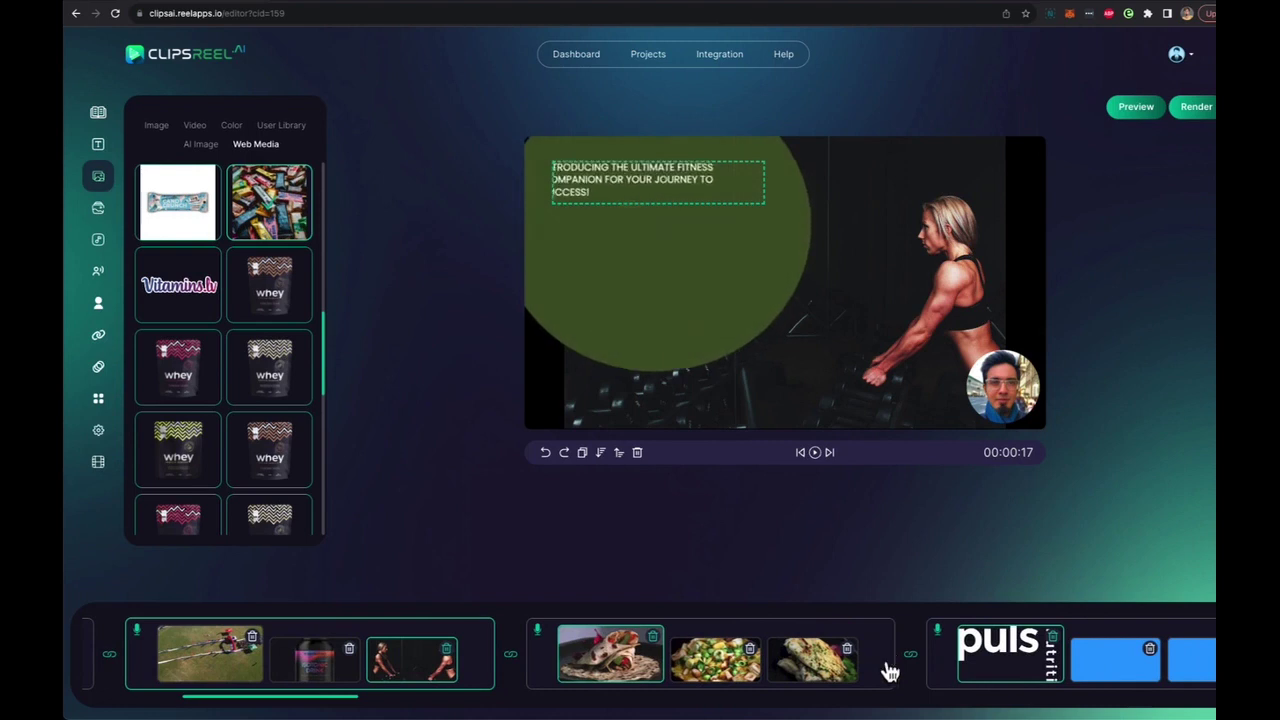
left_click(1002, 668)
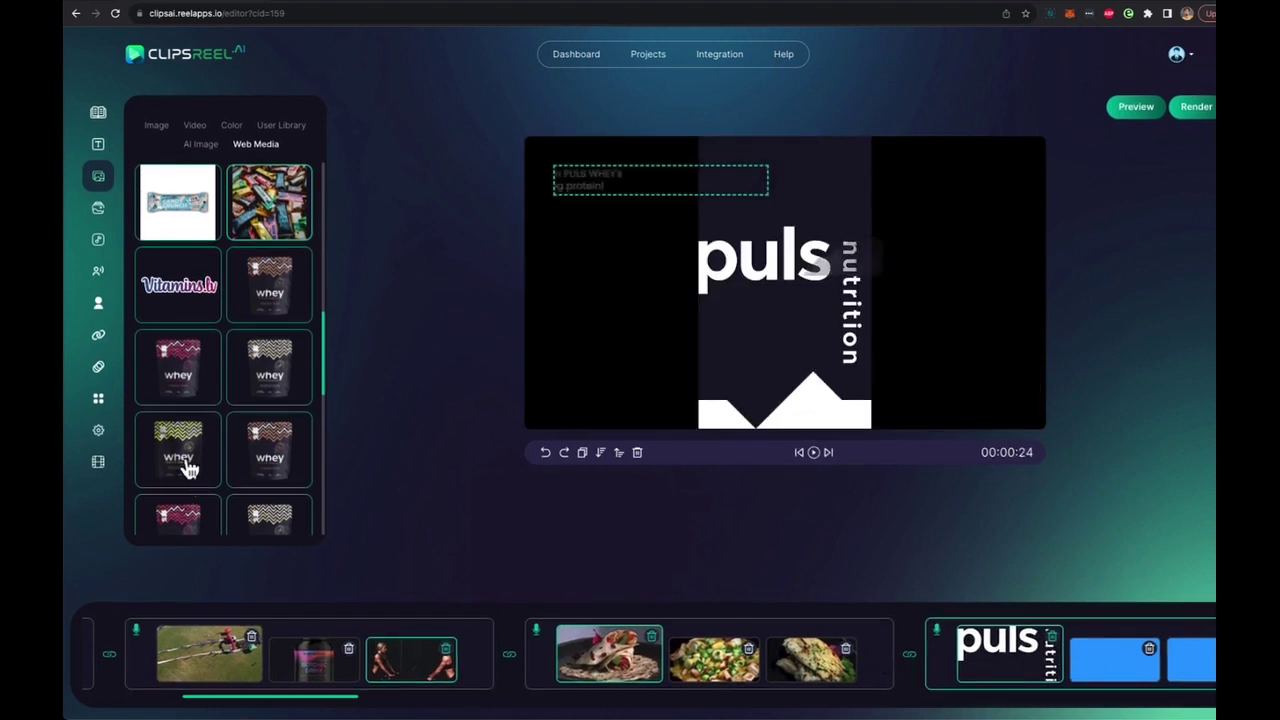
left_click(177, 366)
Shrink the blob on the blue slide into a smaller circle and nudge it right and down.
left_click(1104, 668)
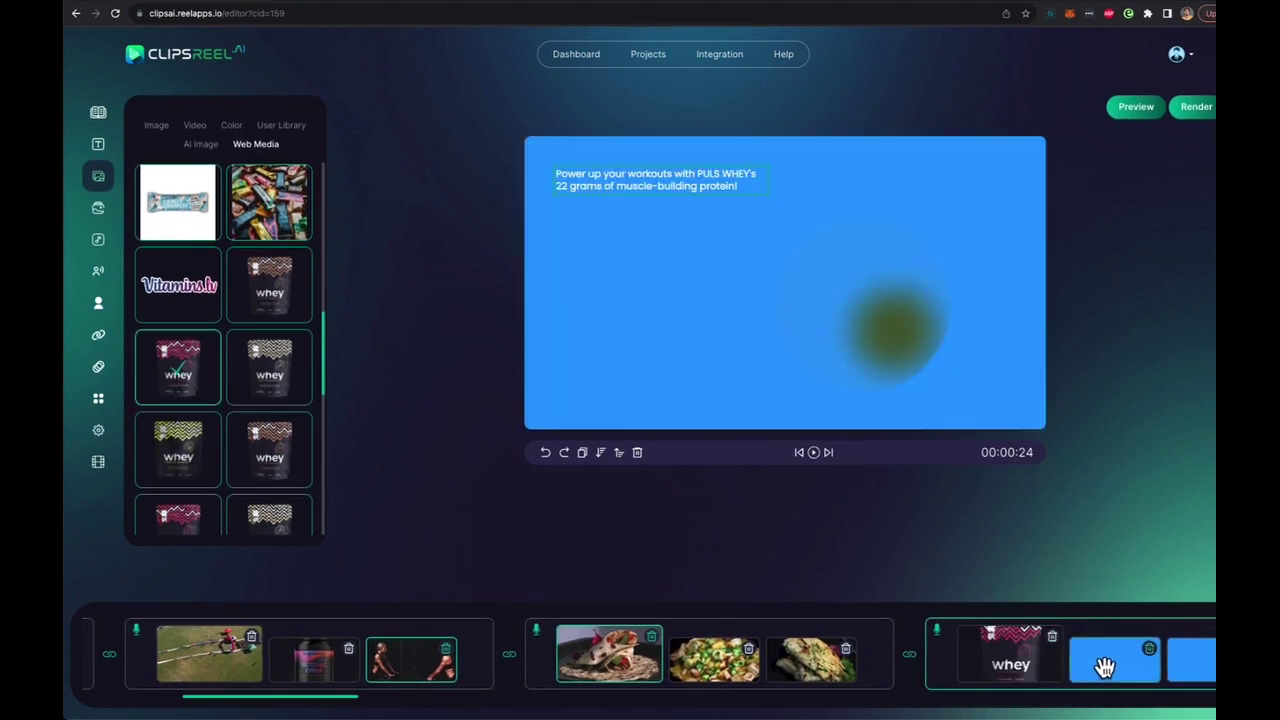
left_click(890, 332)
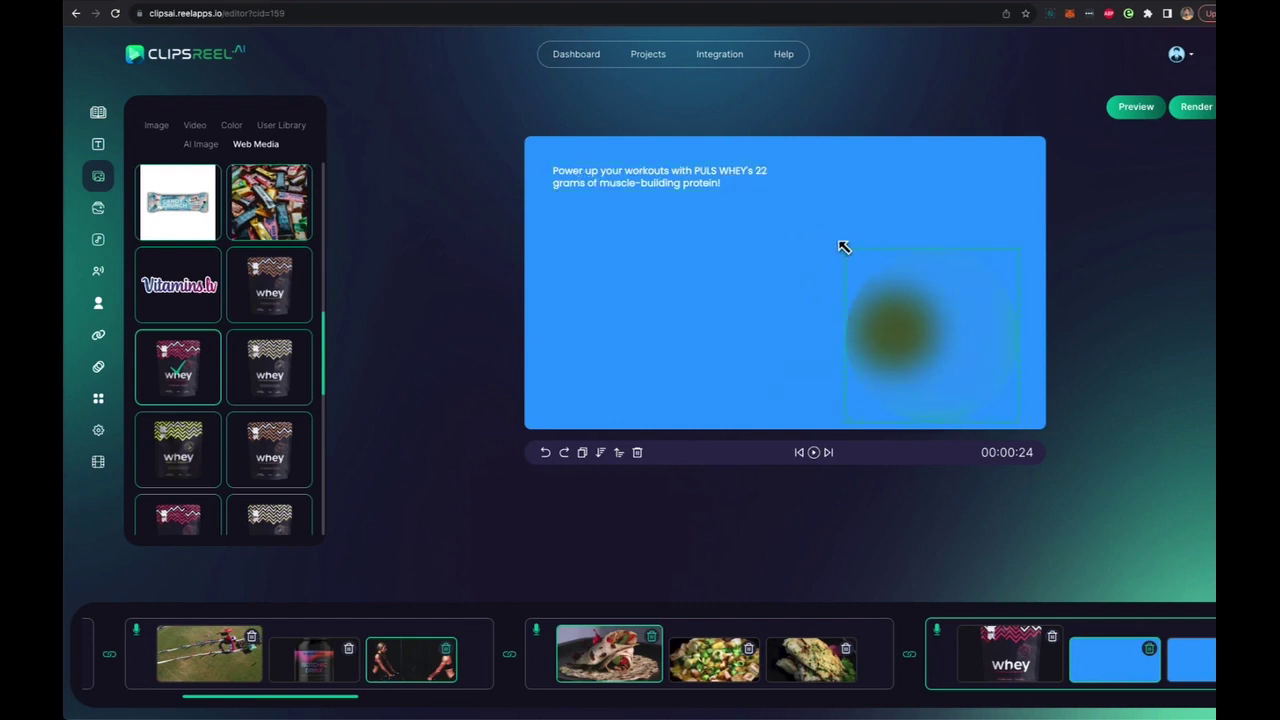
left_click_drag(843, 247, 917, 303)
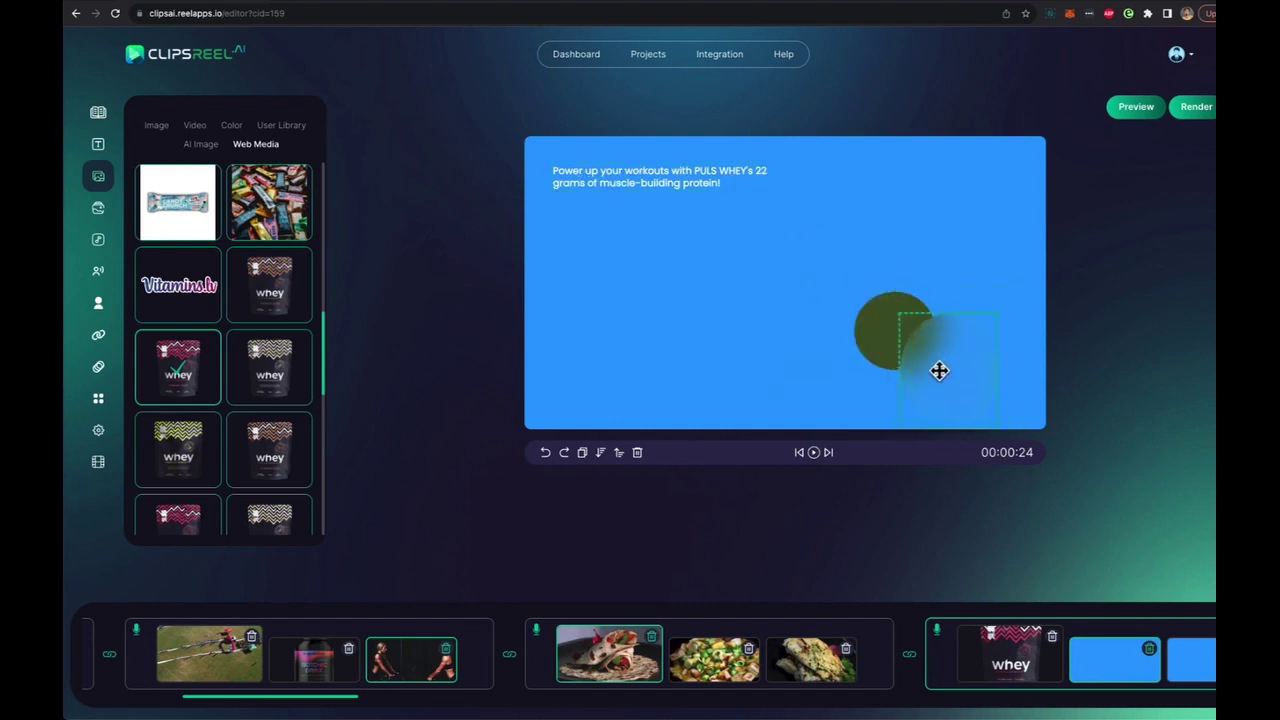
left_click_drag(939, 371, 971, 372)
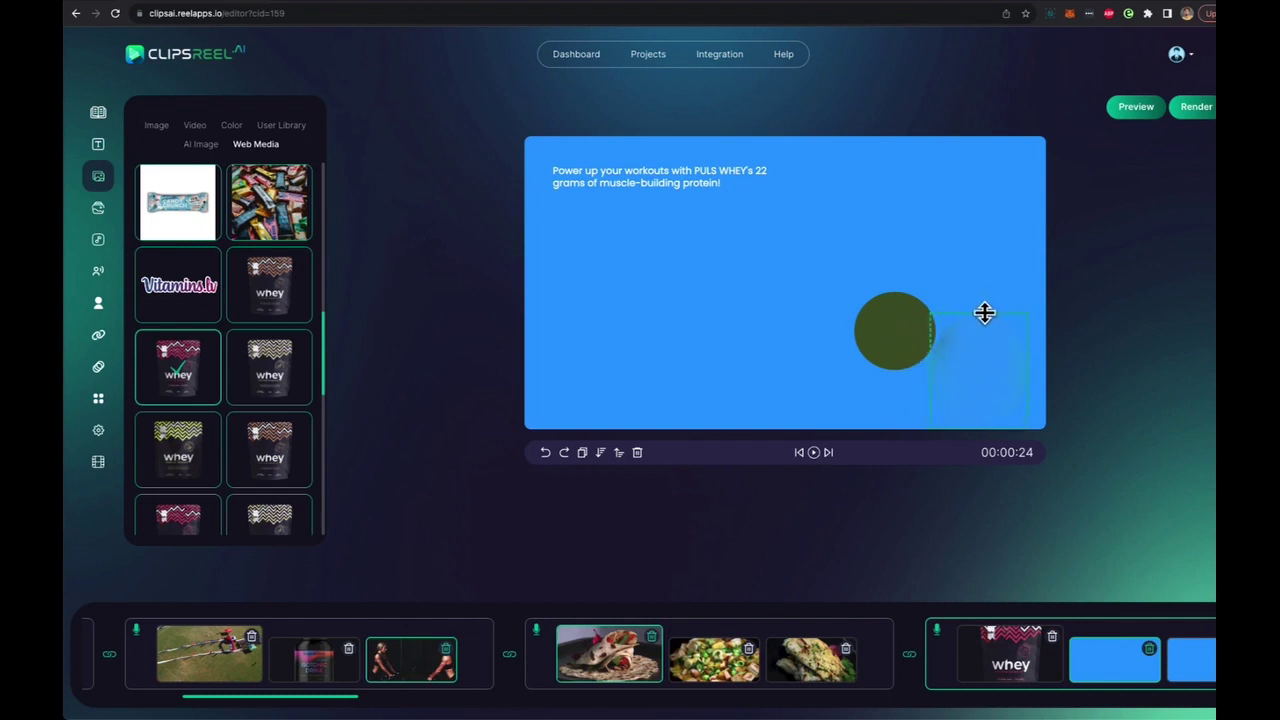
left_click_drag(985, 313, 988, 337)
left_click(392, 648)
Enlarge the fitness scene's opening headline text, keeping its current font.
left_click(98, 143)
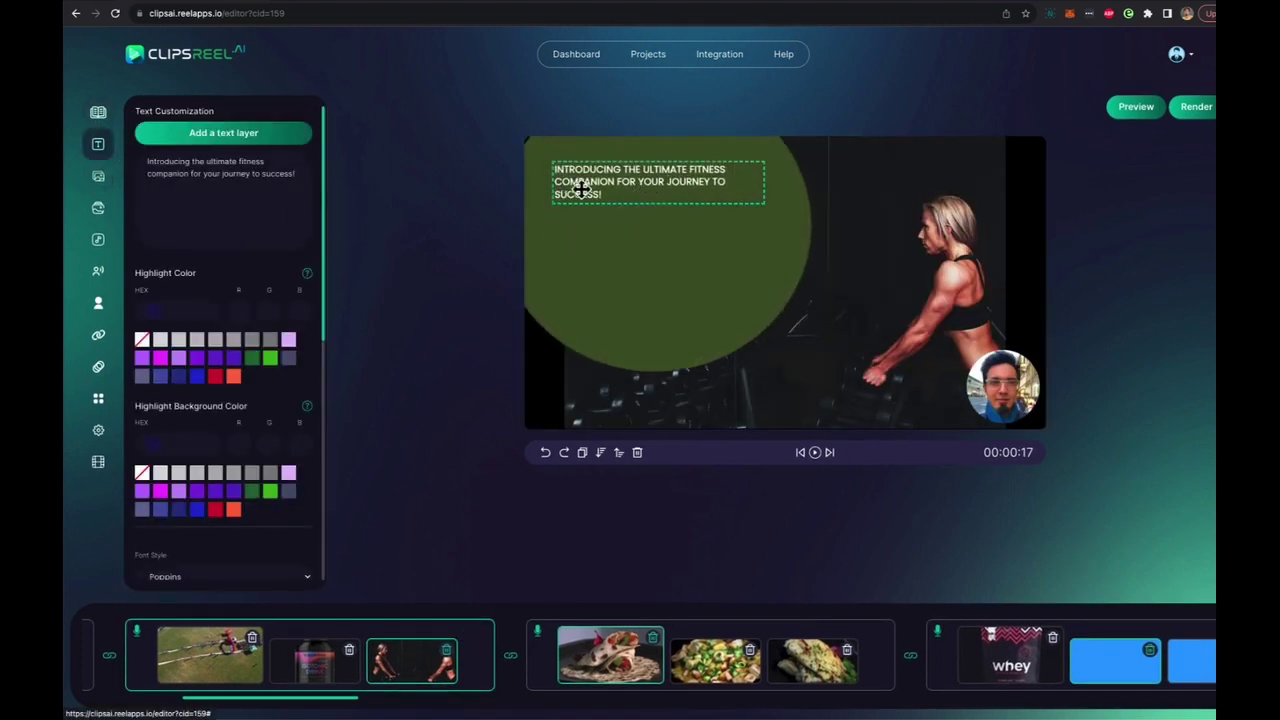
left_click(221, 209)
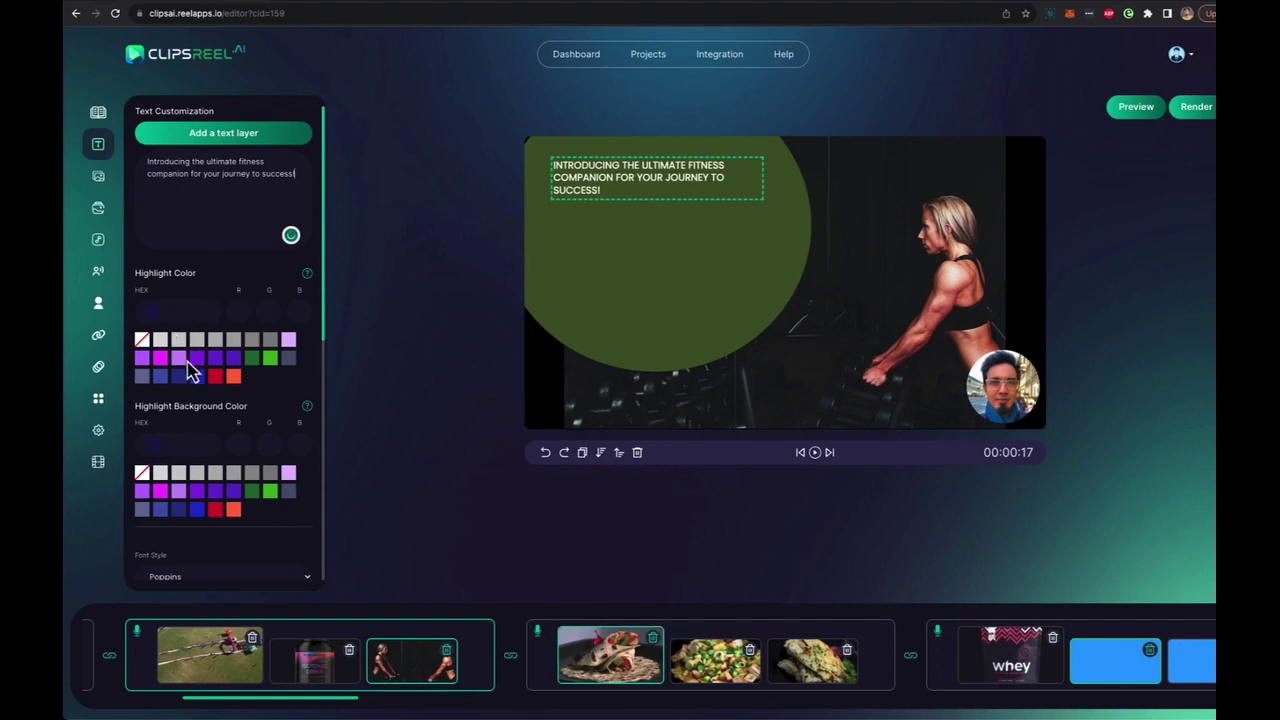
scroll(210, 422, "down", 2)
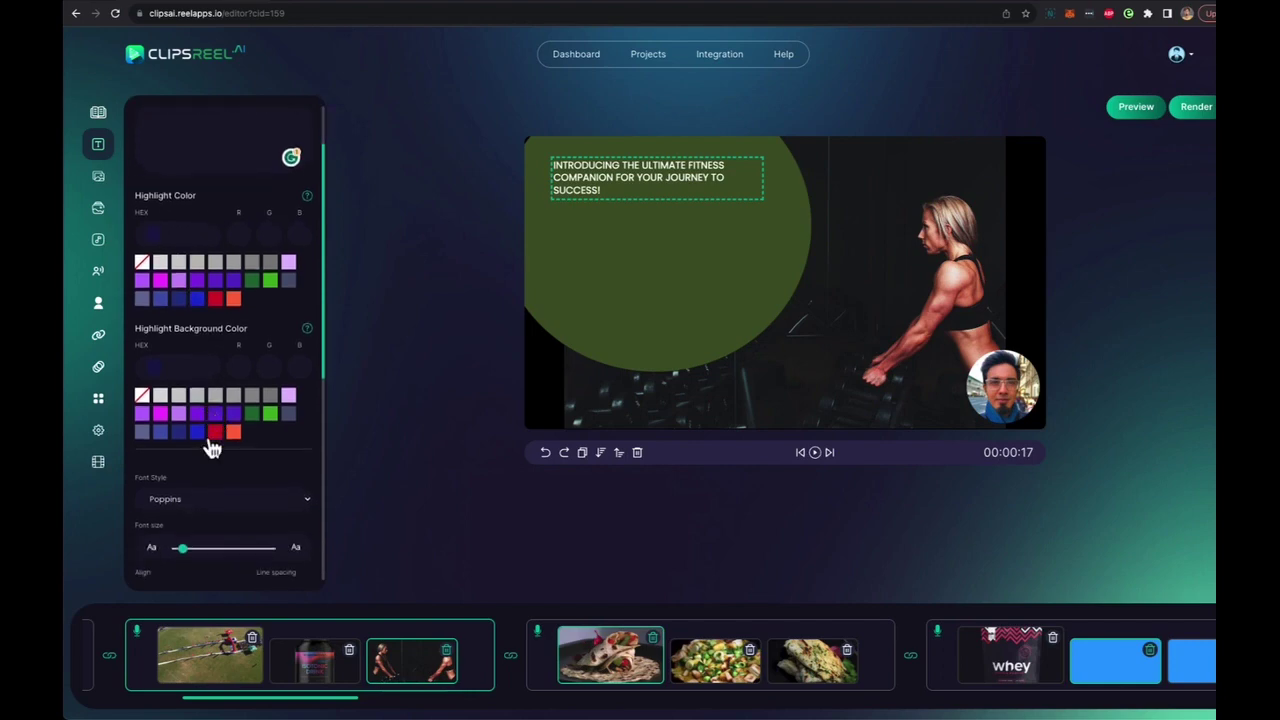
scroll(226, 512, "down", 1)
left_click(200, 450)
scroll(197, 455, "down", 15)
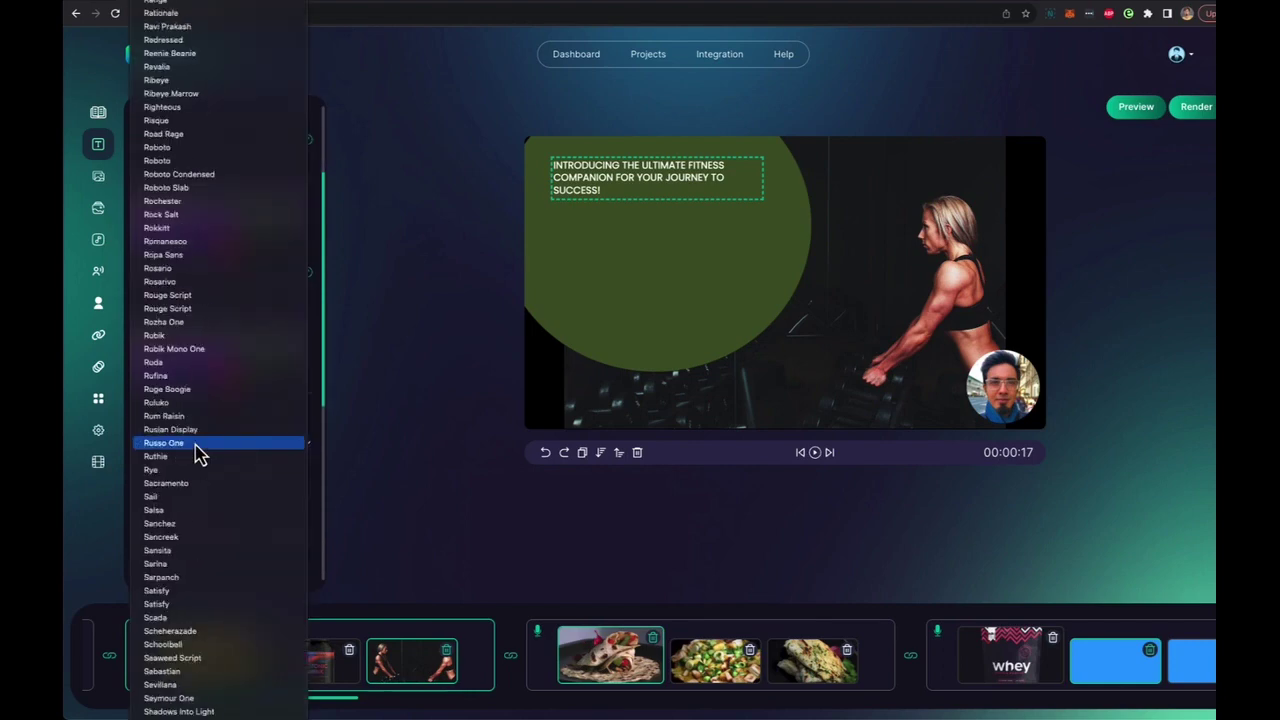
key("Escape")
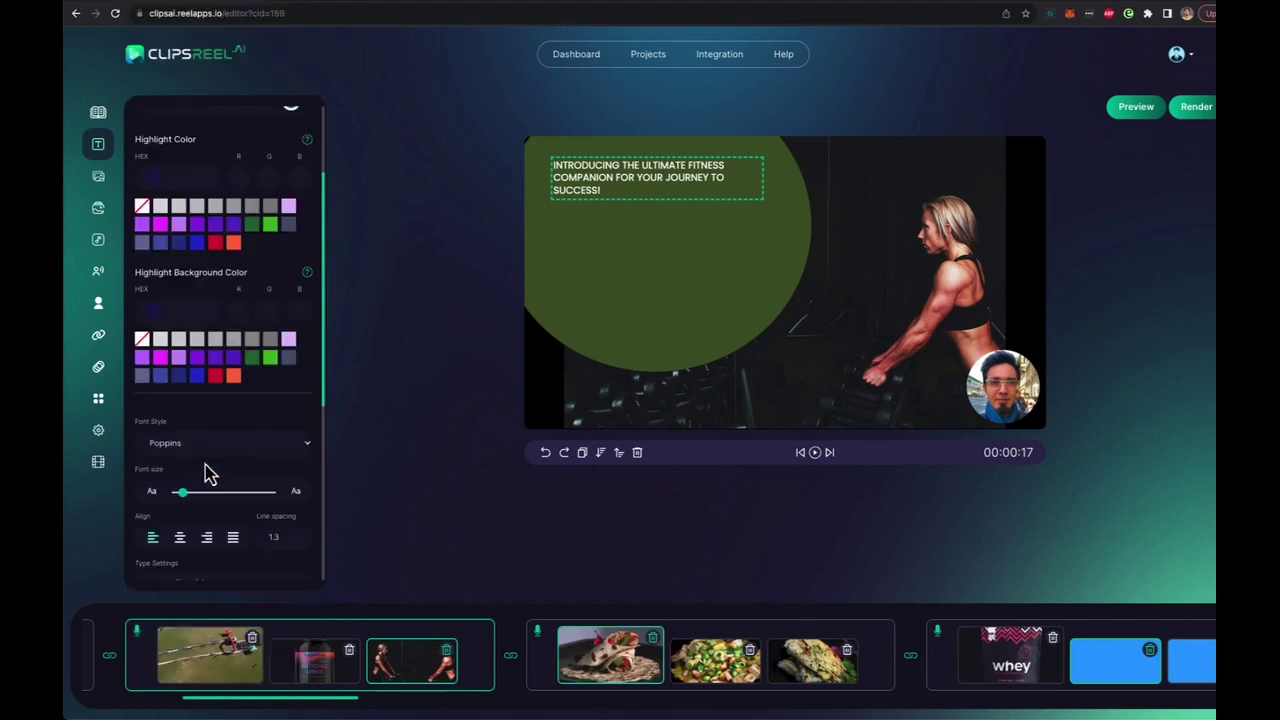
mouse_move(207, 509)
left_mouse_down()
mouse_move(189, 503)
mouse_move(203, 504)
left_mouse_up()
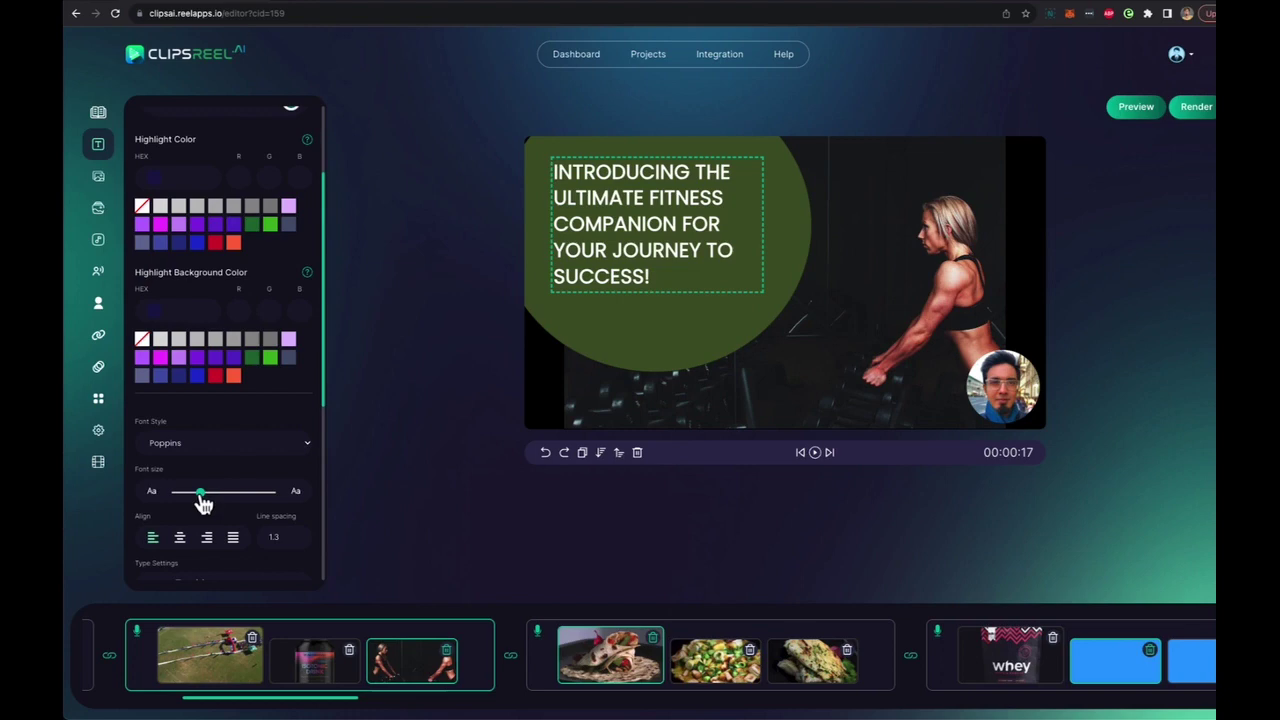
Centre-align the headline, leaving 'Add space between text' switched off.
left_click(180, 541)
scroll(212, 570, "down", 3)
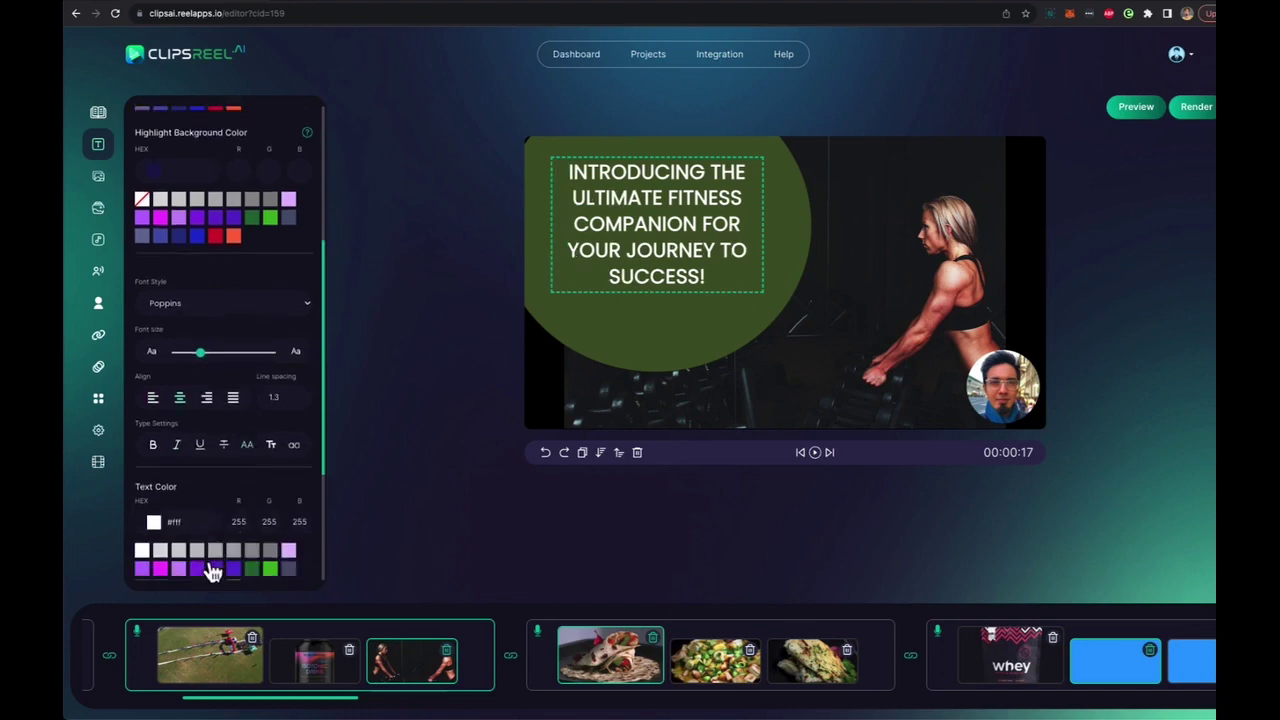
scroll(212, 572, "down", 4)
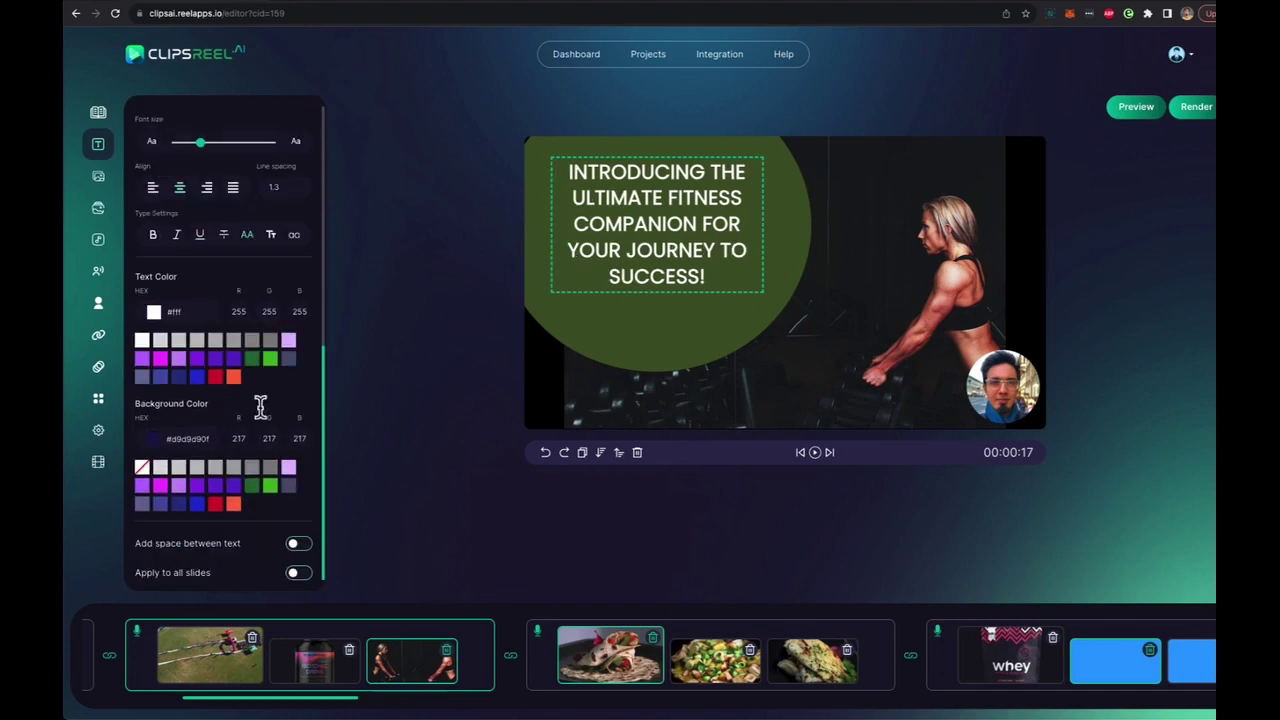
left_click(299, 545)
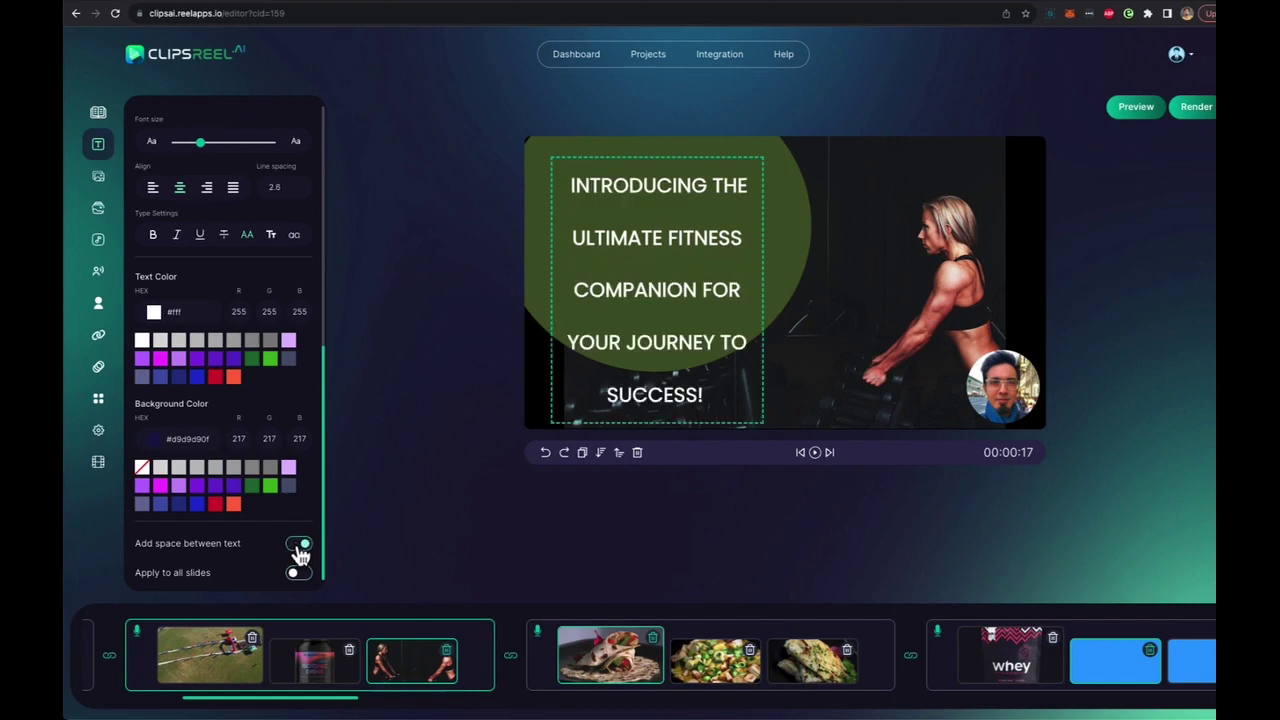
left_click(299, 547)
left_click(97, 194)
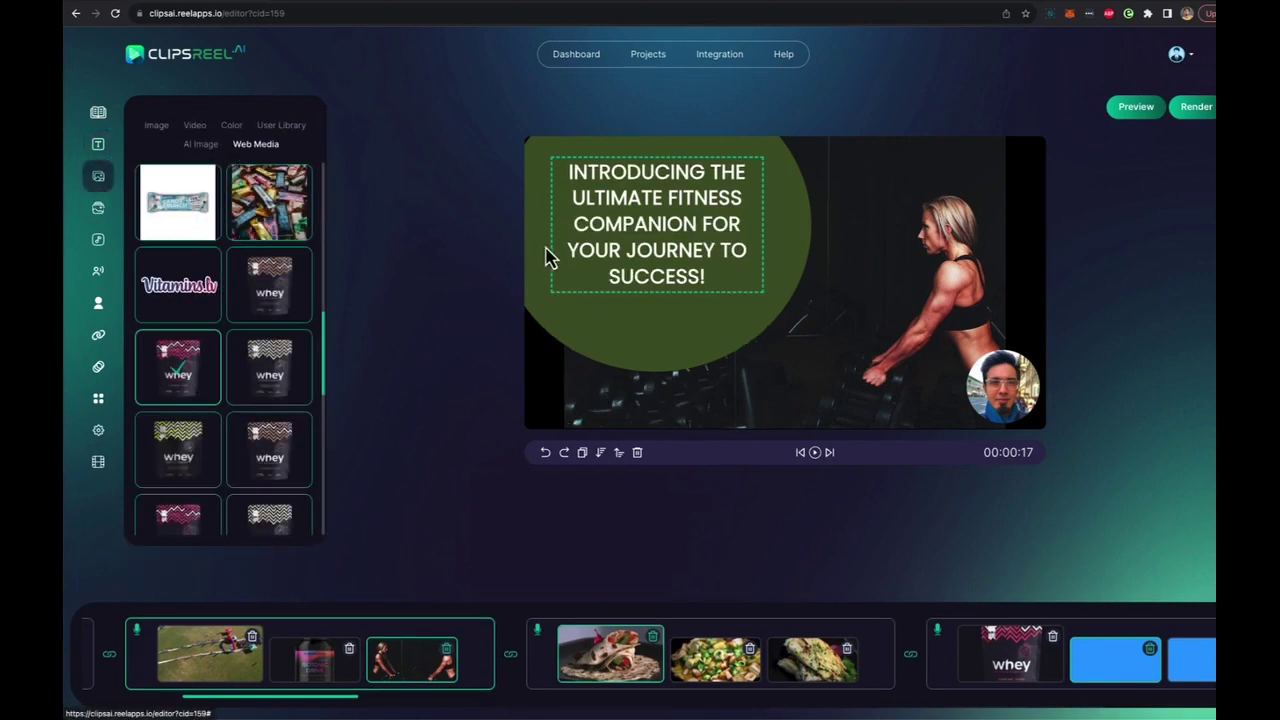
Browse the Image, AI Image and Web Media libraries, adding then removing the bite bar image.
left_click(98, 207)
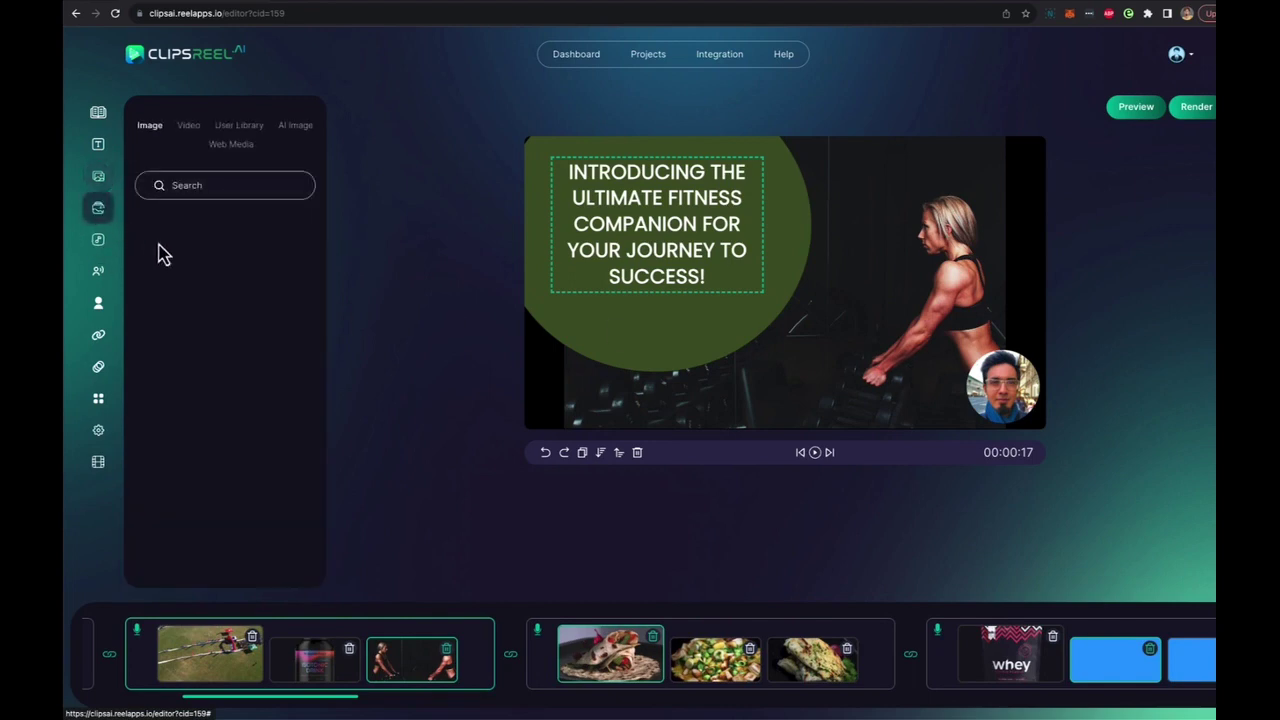
left_click(295, 127)
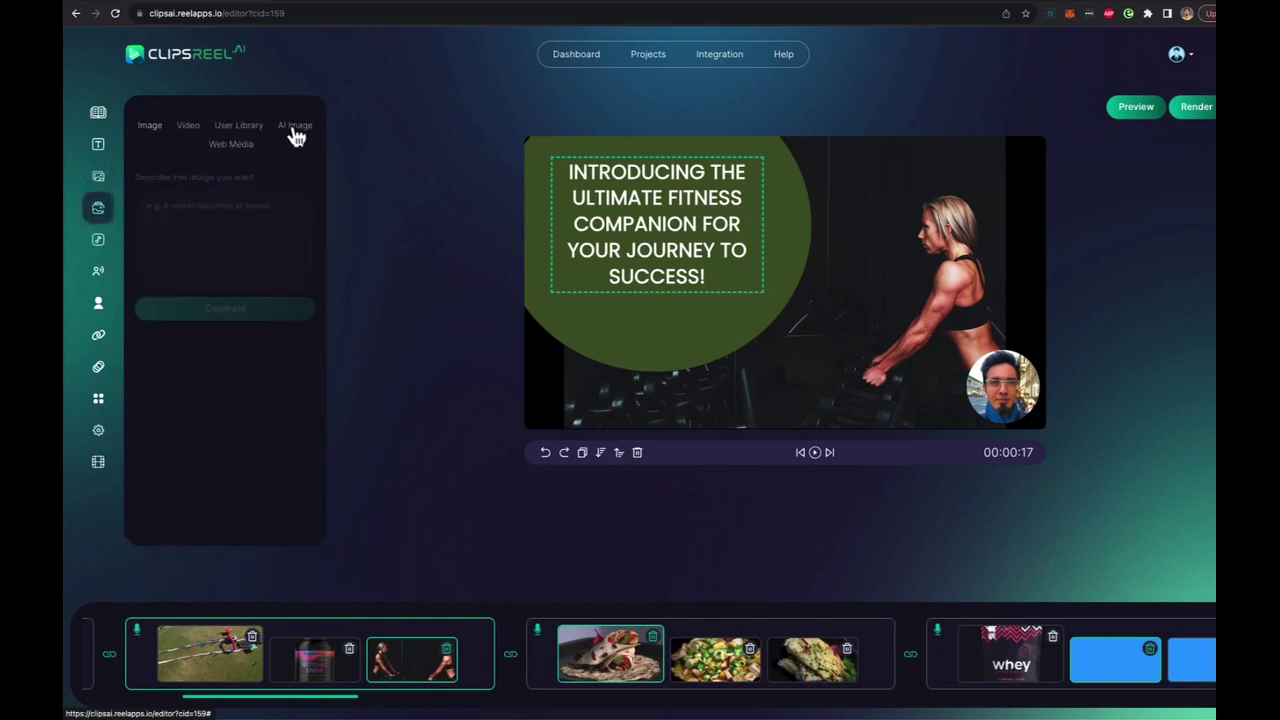
left_click(235, 146)
scroll(203, 346, "down", 1)
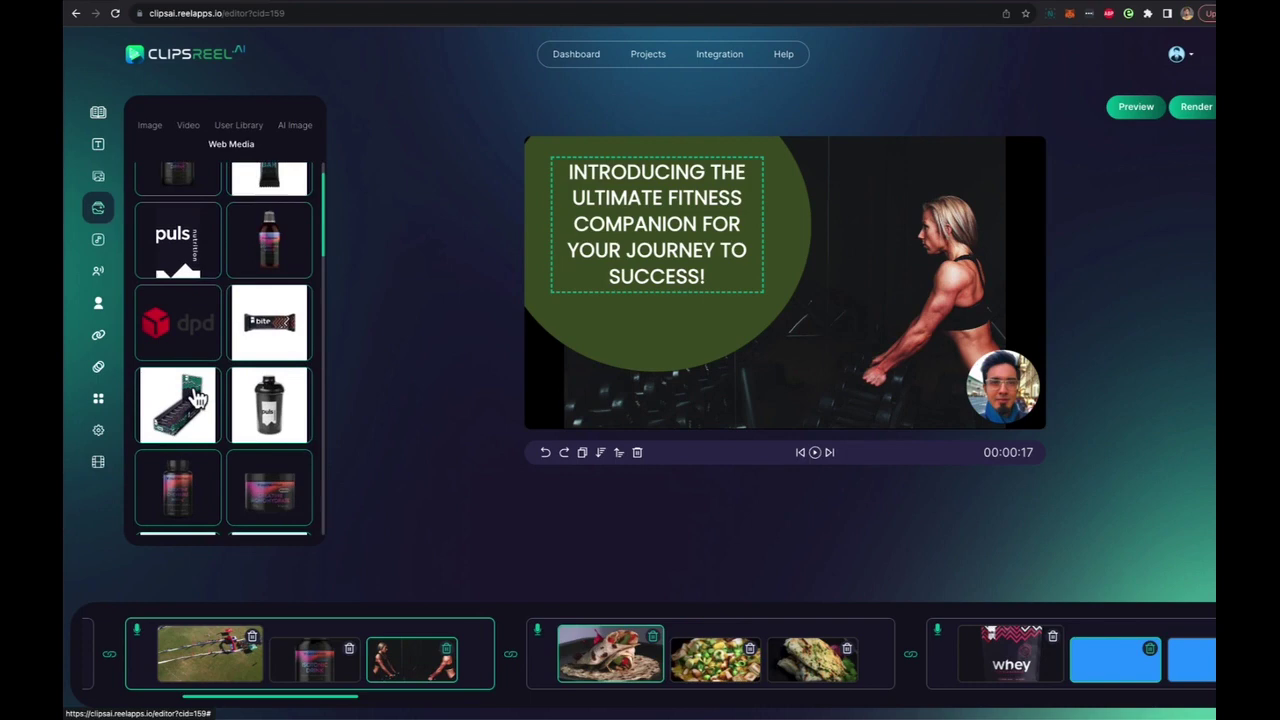
left_click(277, 337)
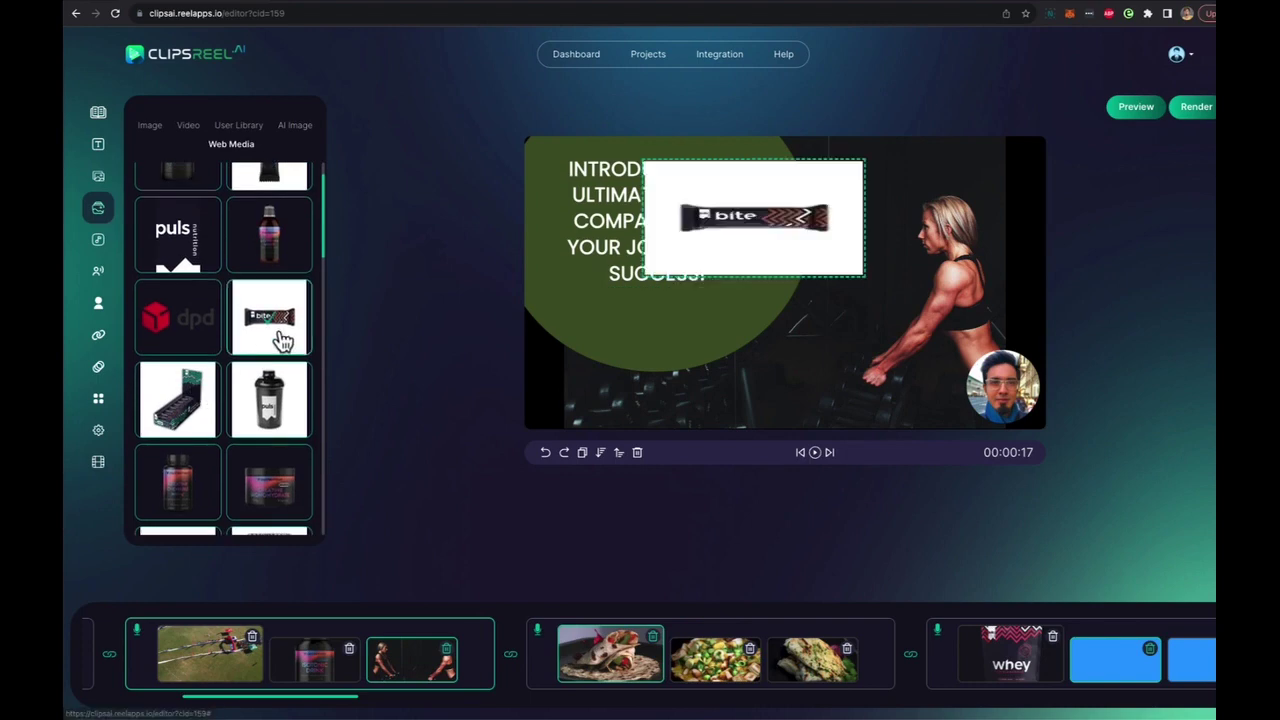
left_click(638, 456)
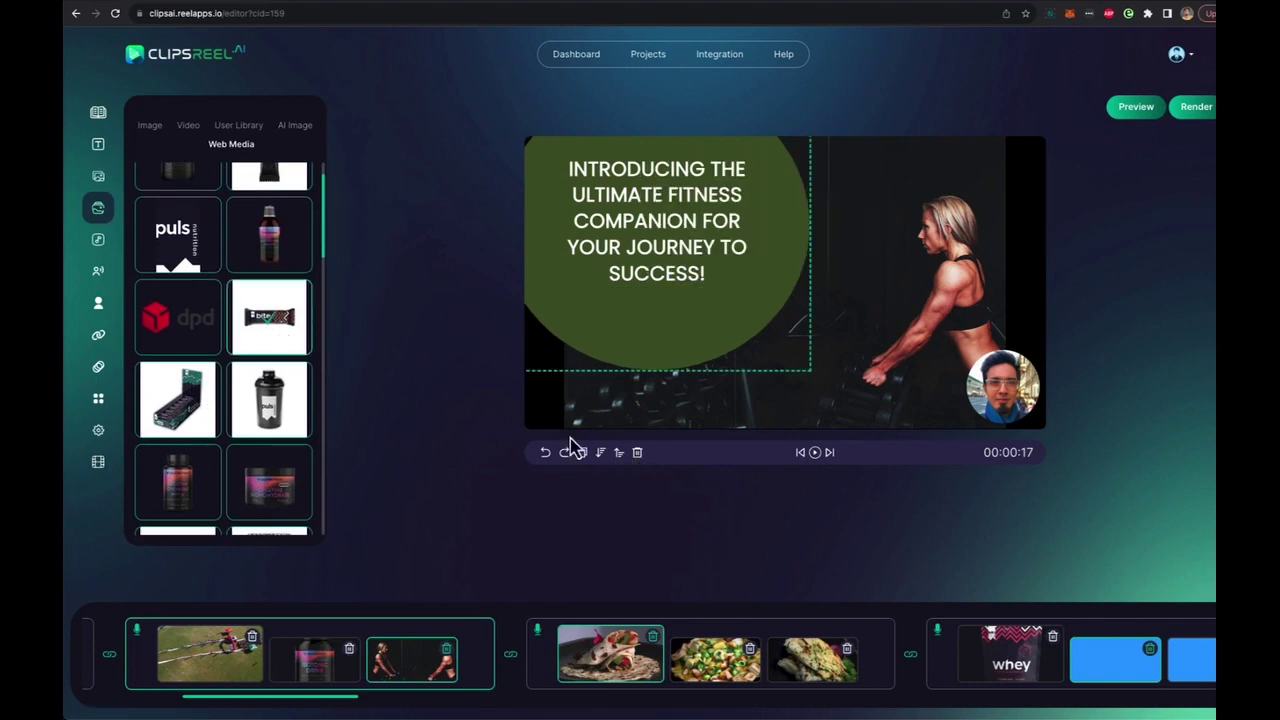
Check the background music and Robo Voice settings without changing the voice.
left_click(100, 247)
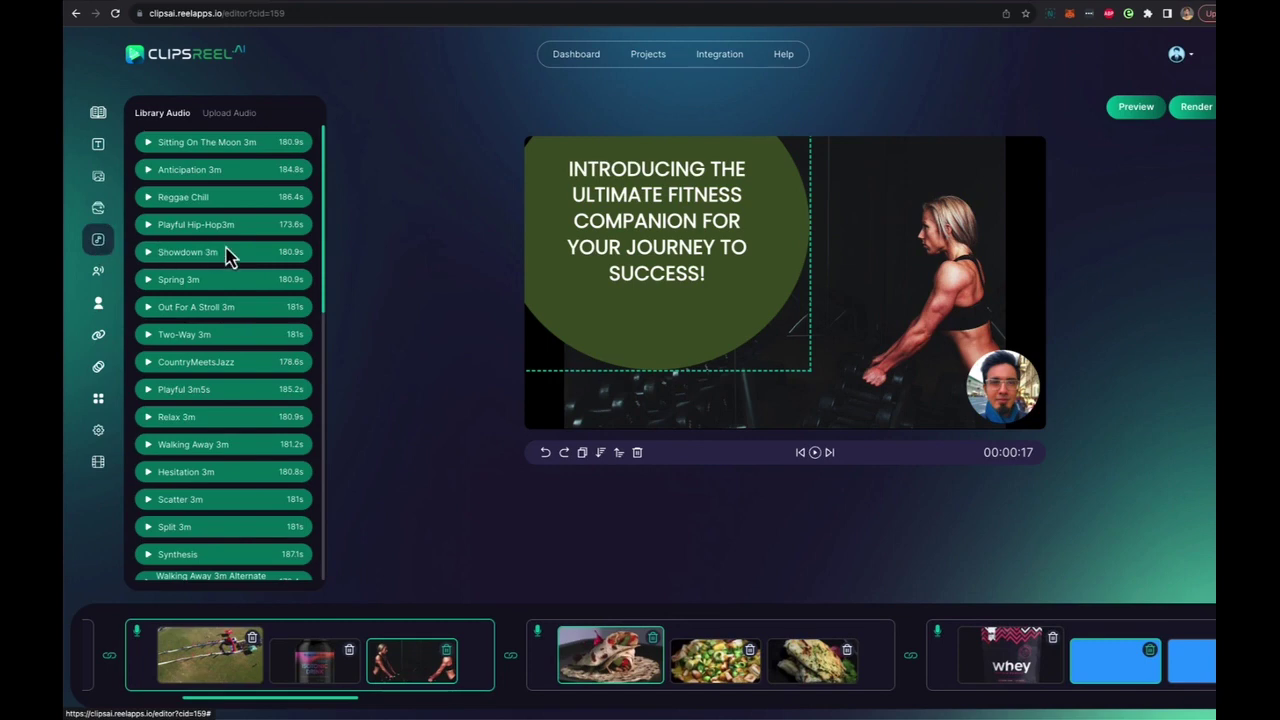
left_click(98, 271)
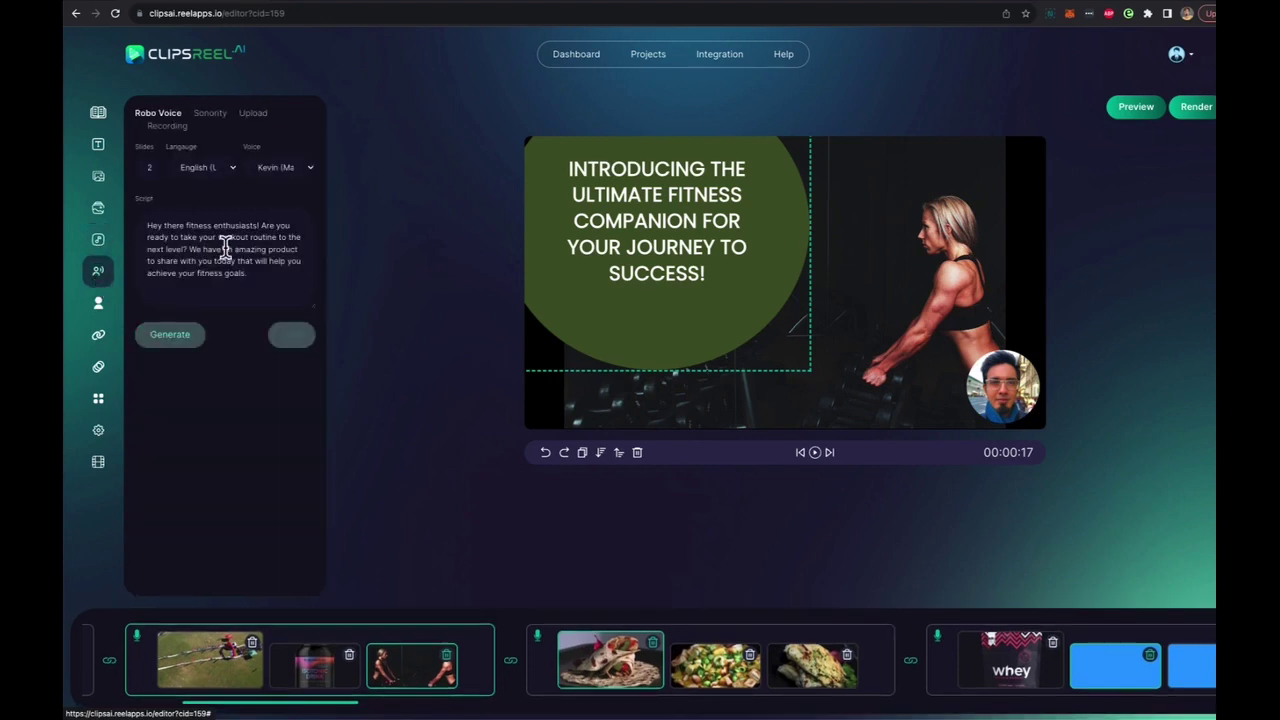
left_click(272, 186)
left_click(272, 186)
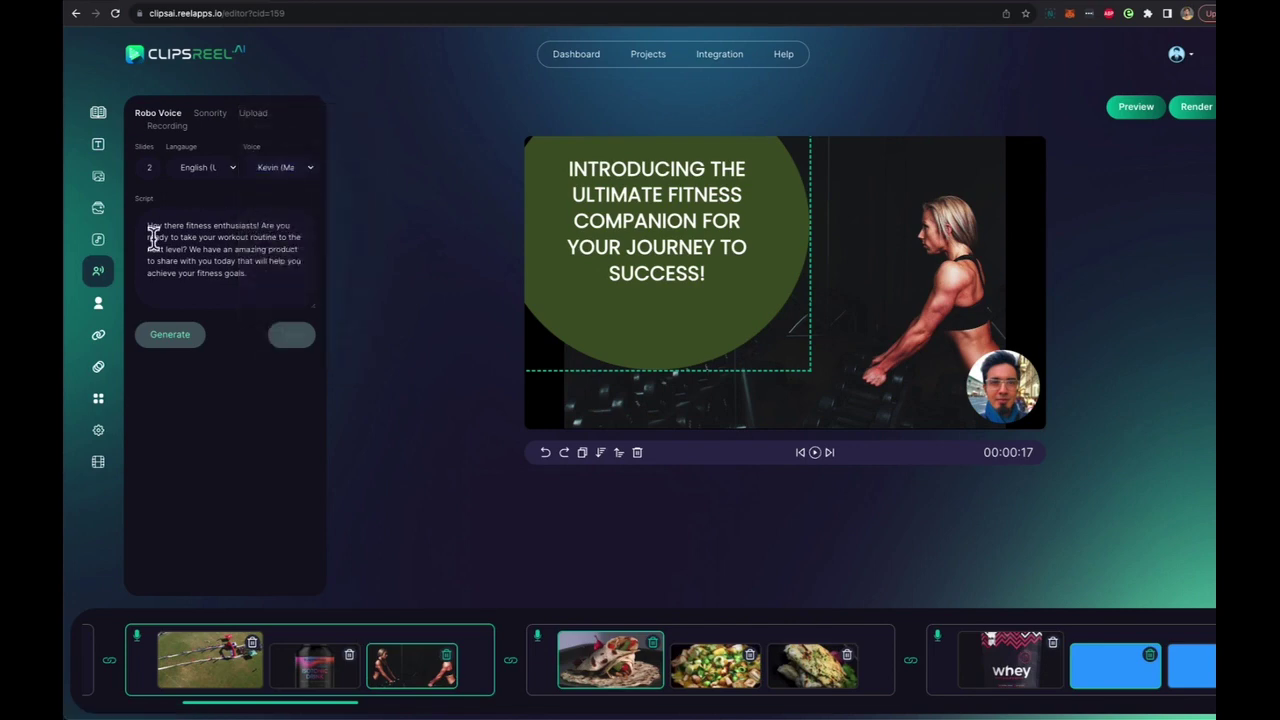
left_click(100, 305)
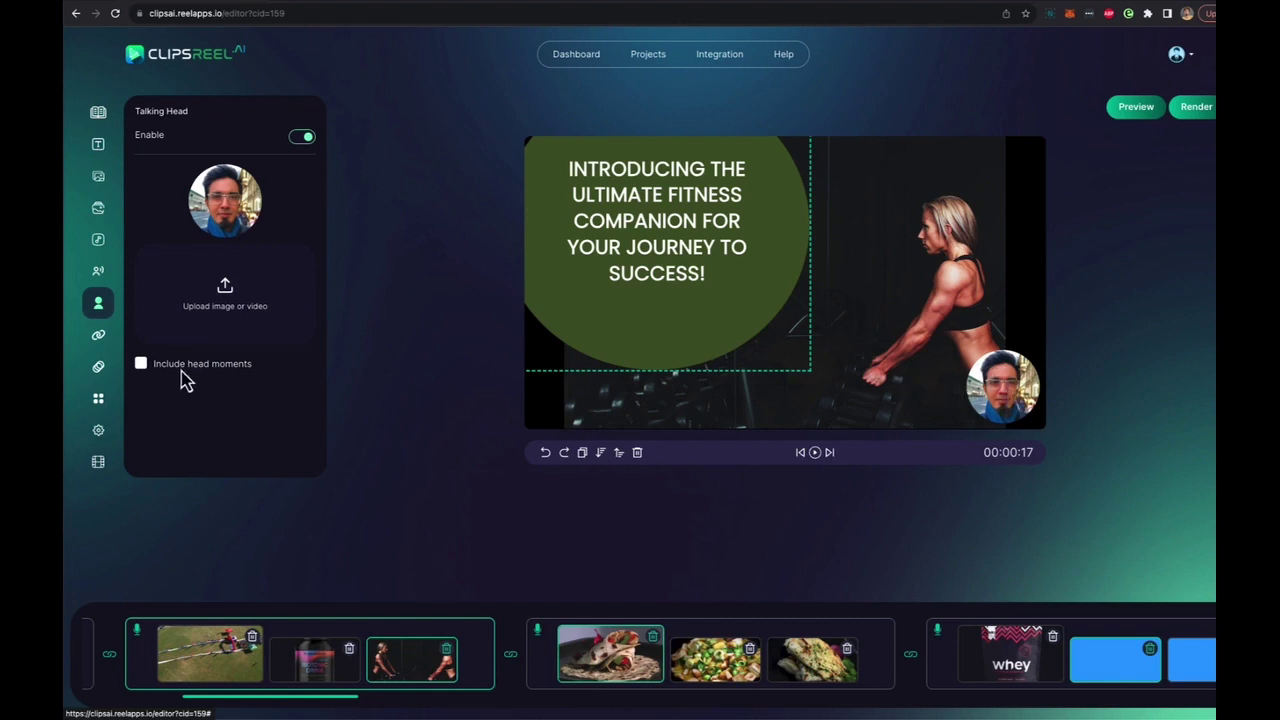
Enable 'Include head moments' for the talking head and apply a different template variation to the fitness slide.
left_click(141, 364)
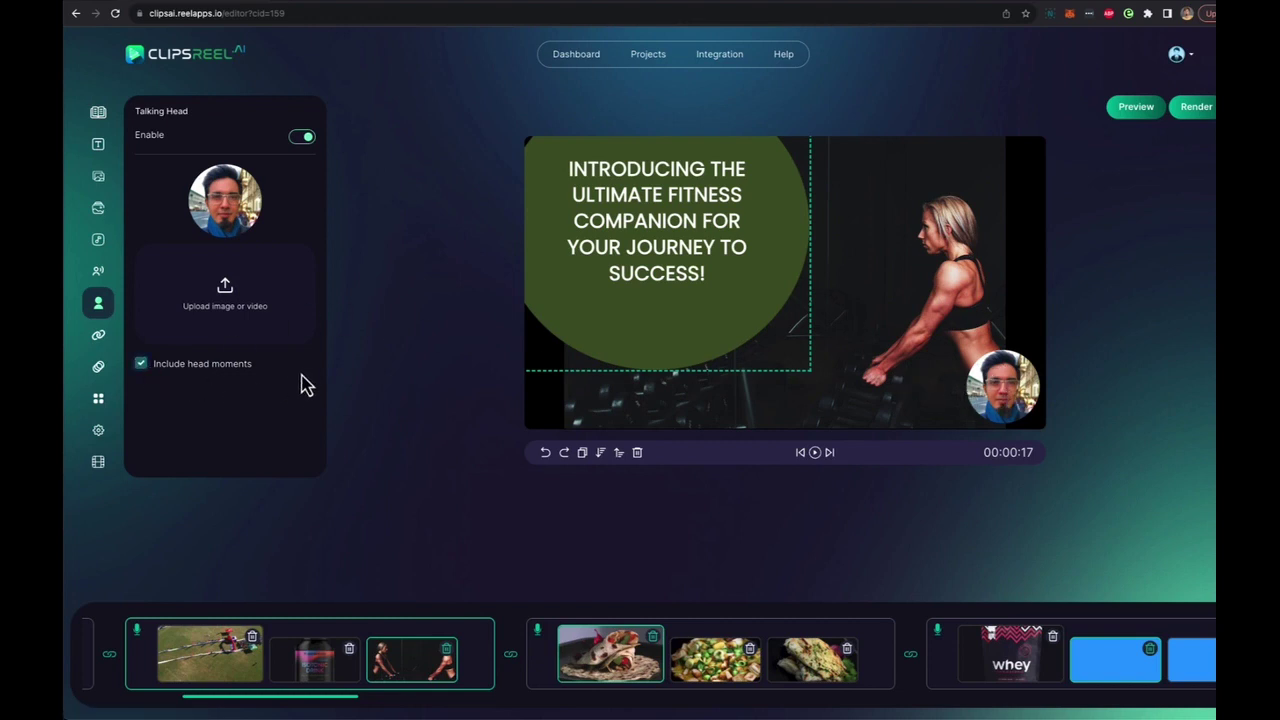
left_click(97, 335)
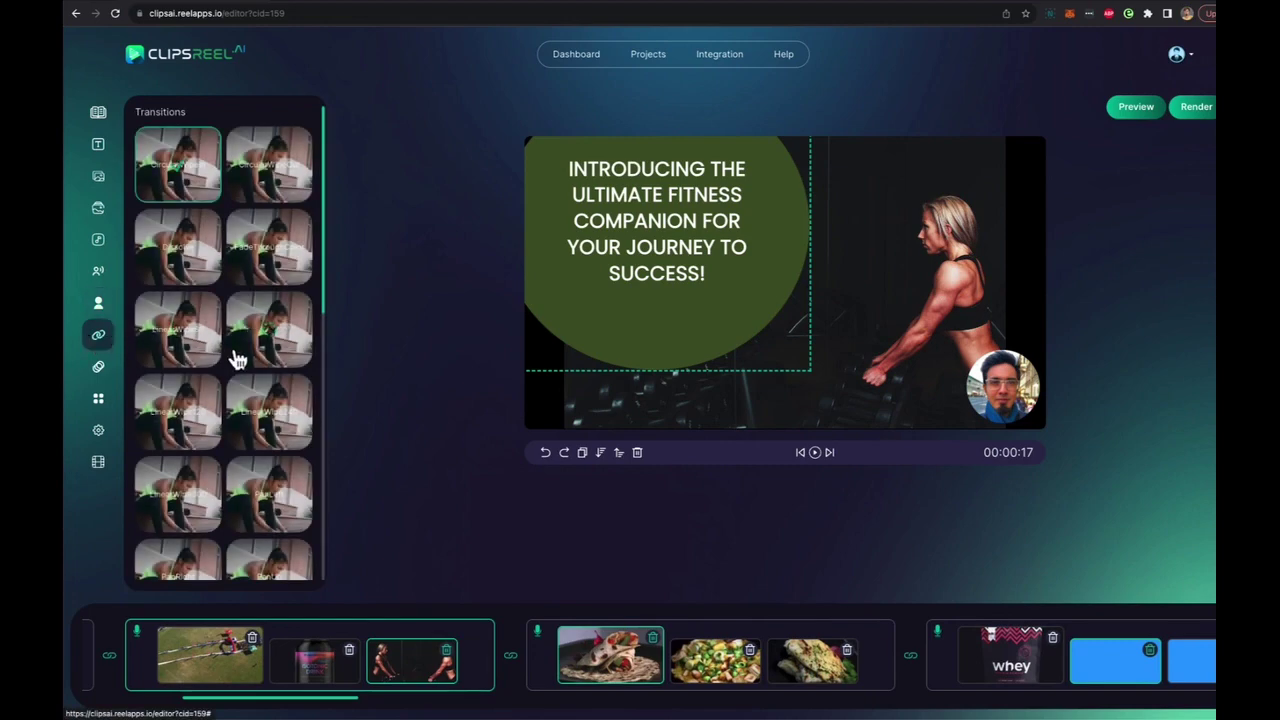
left_click(97, 367)
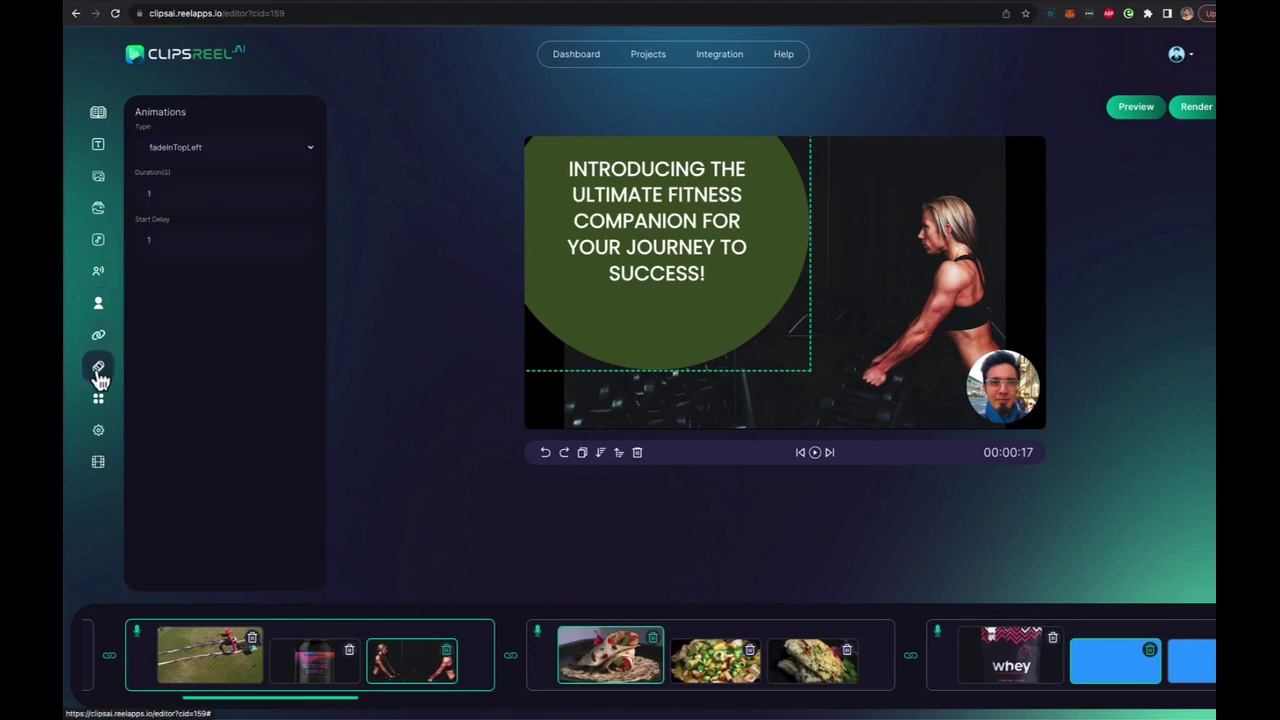
left_click(101, 401)
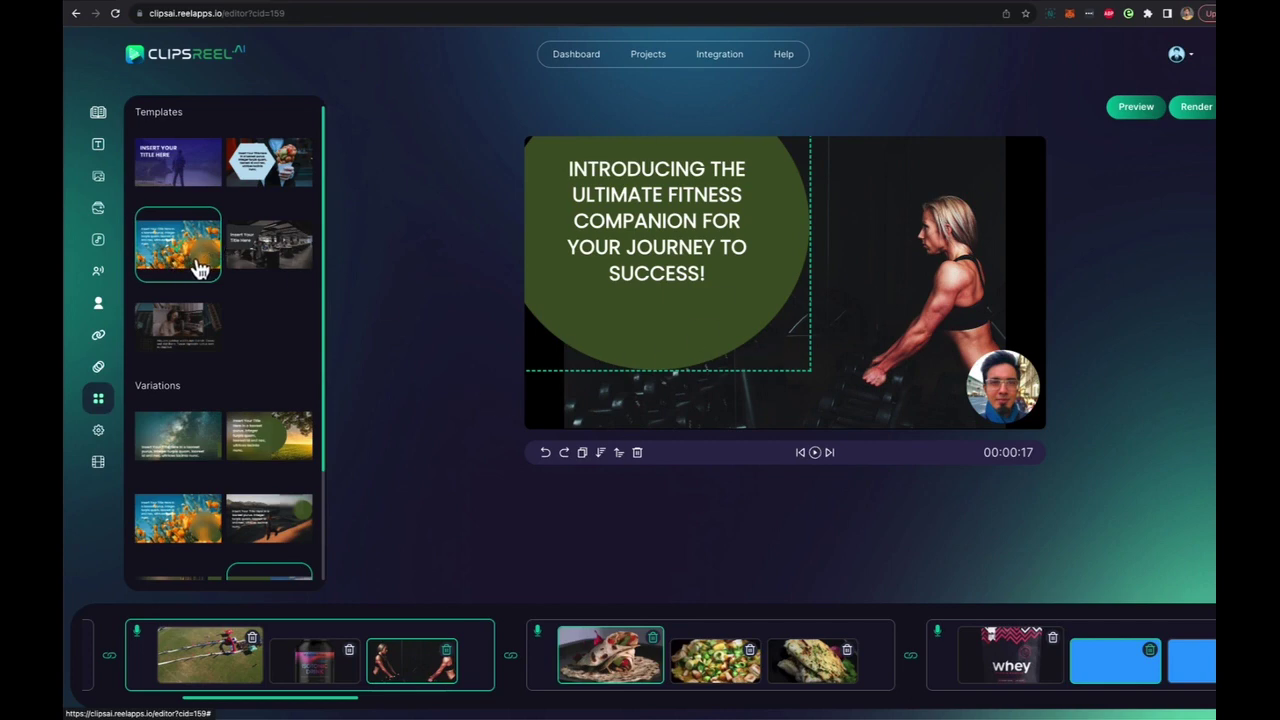
scroll(224, 430, "down", 2)
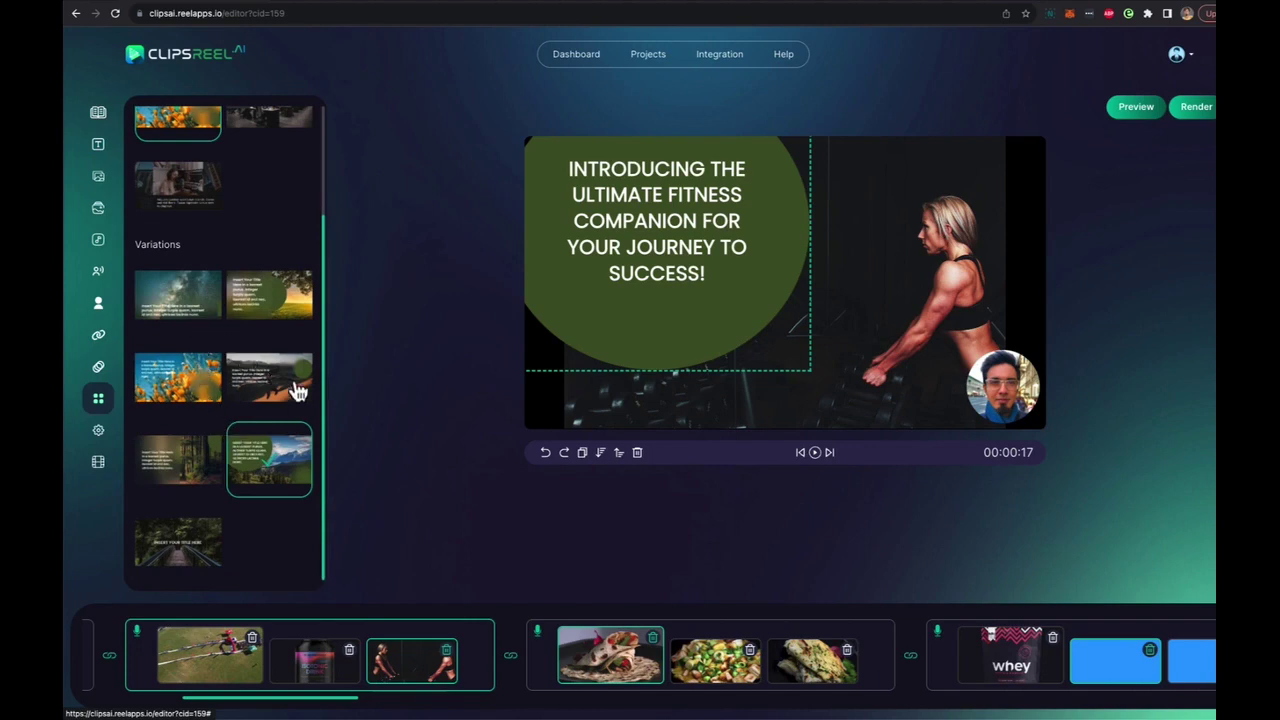
left_click(250, 396)
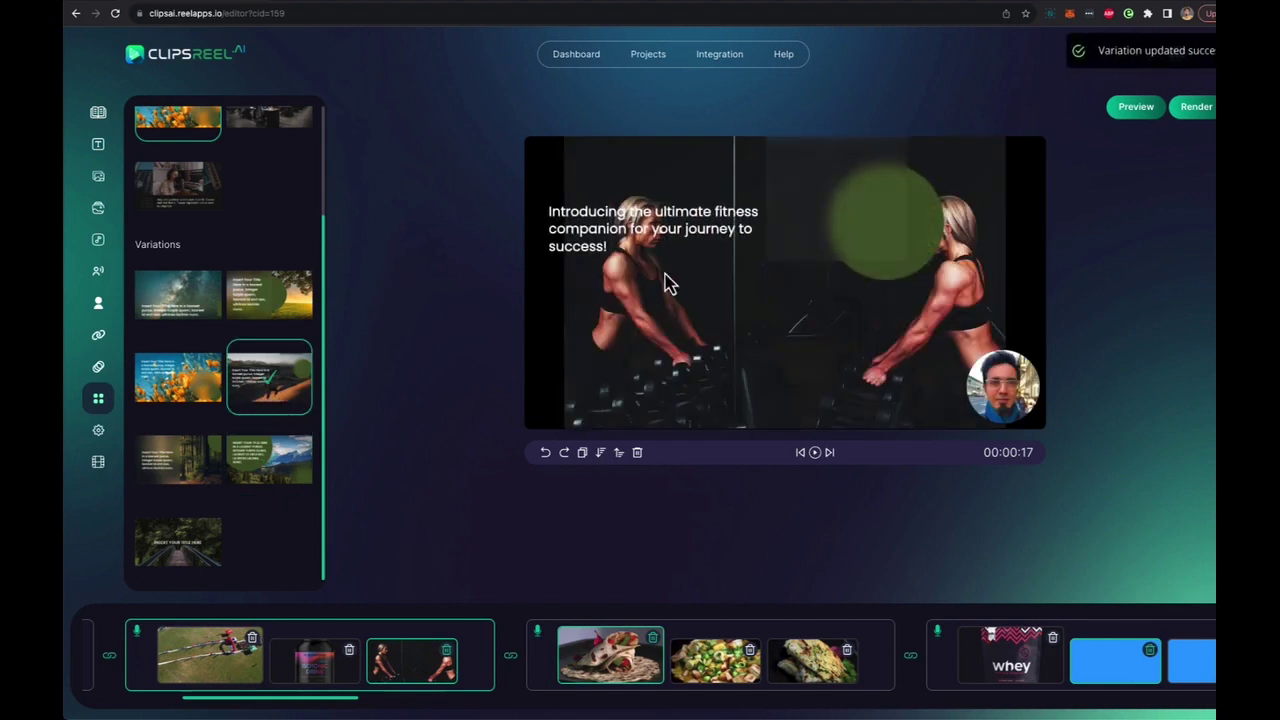
left_click(98, 430)
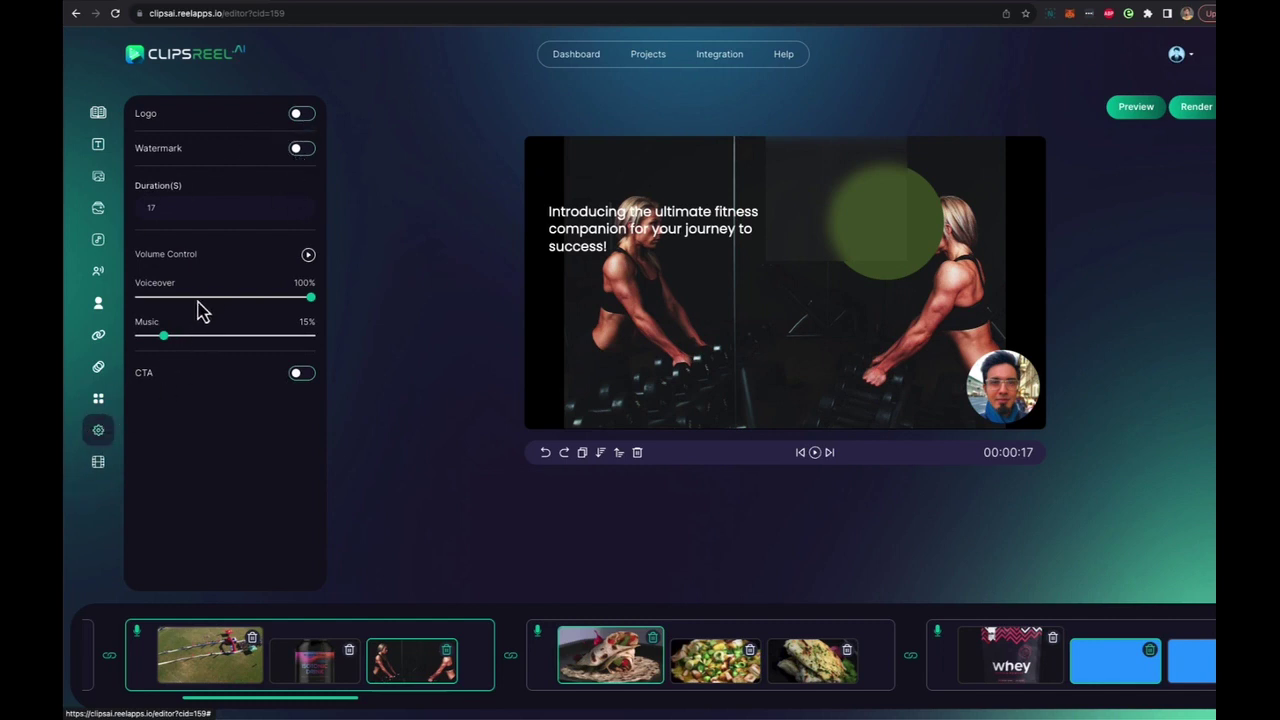
Toggle the intro and outro clips on and back off, then preview the whey video and cancel.
left_click(98, 464)
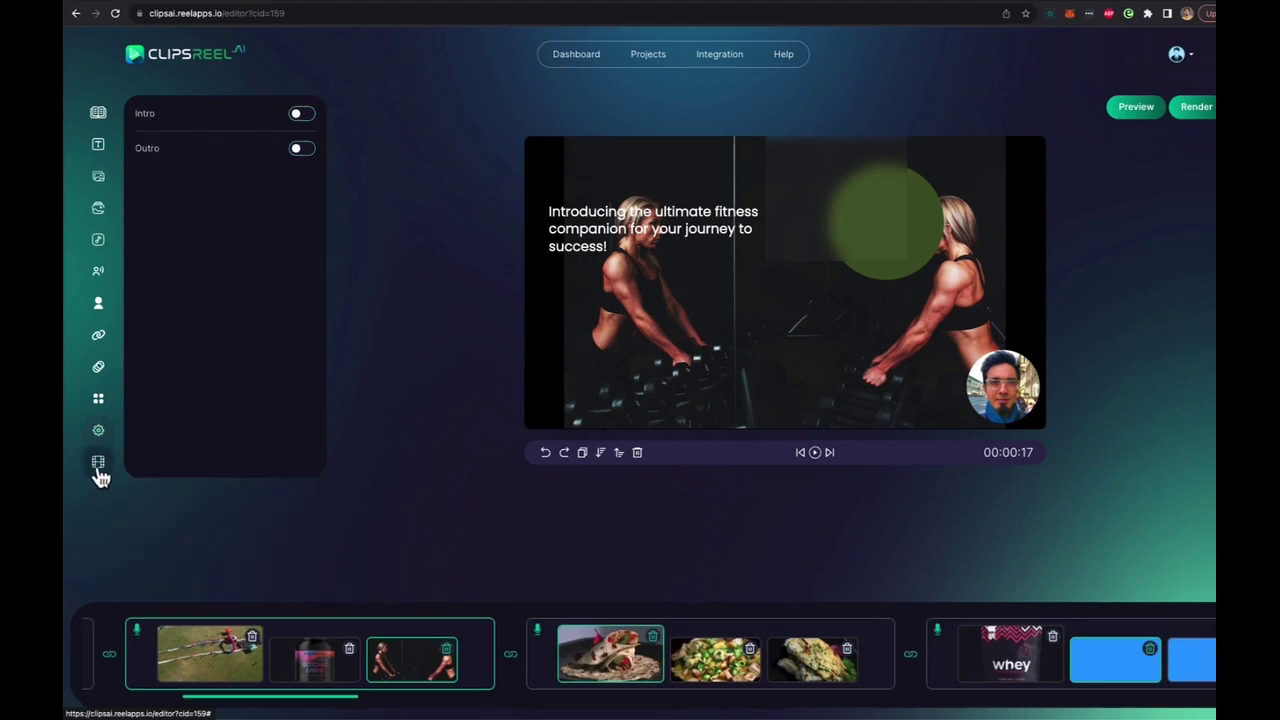
left_click(301, 149)
left_click(302, 117)
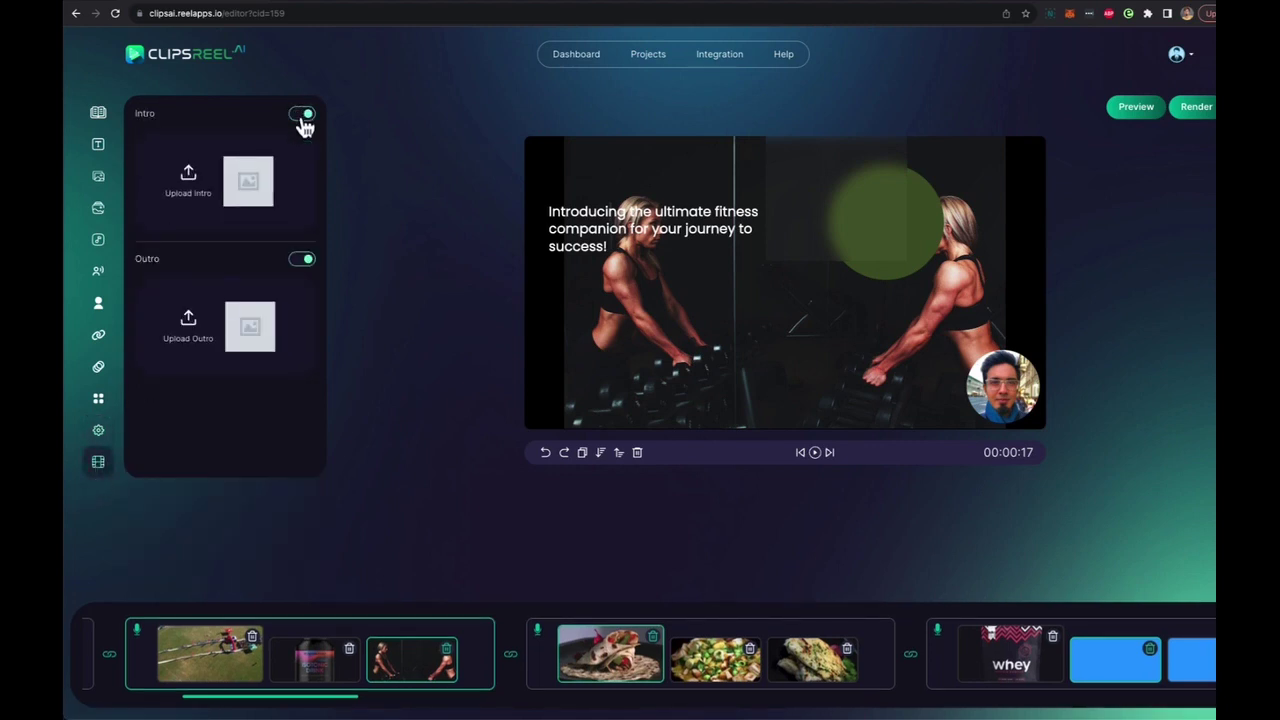
left_click(303, 116)
left_click(303, 149)
left_click(111, 155)
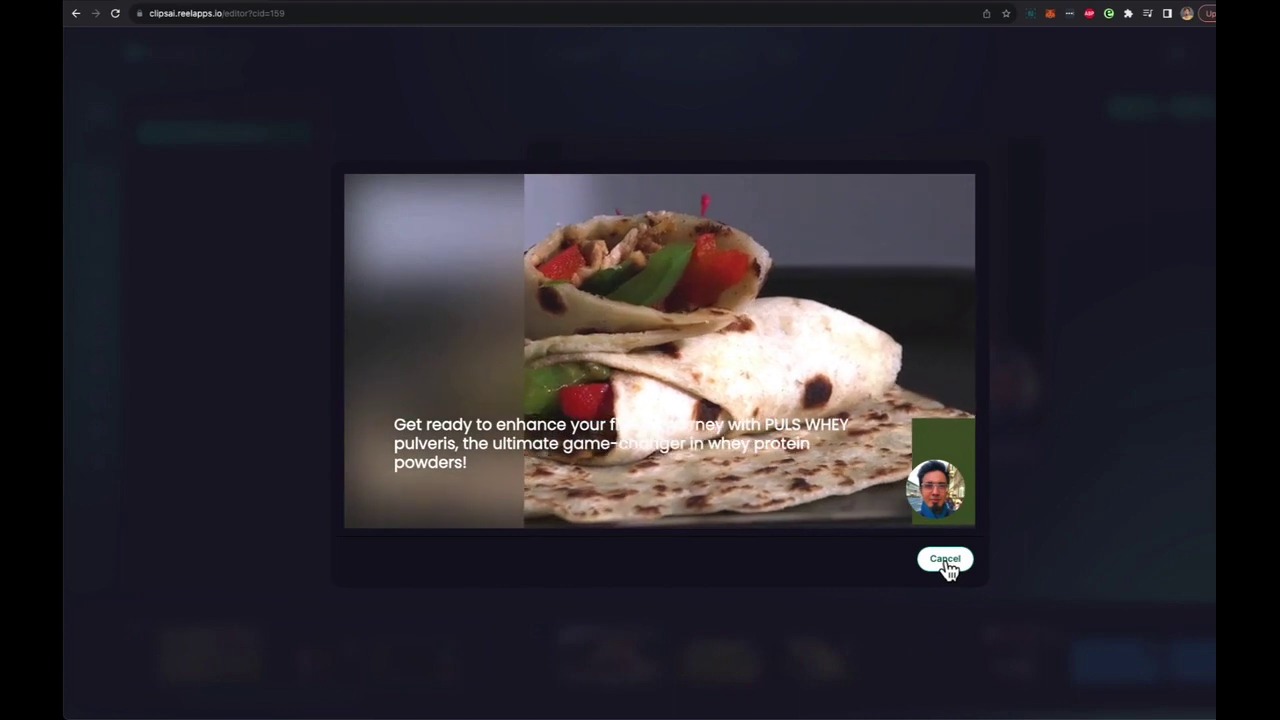
left_click(946, 562)
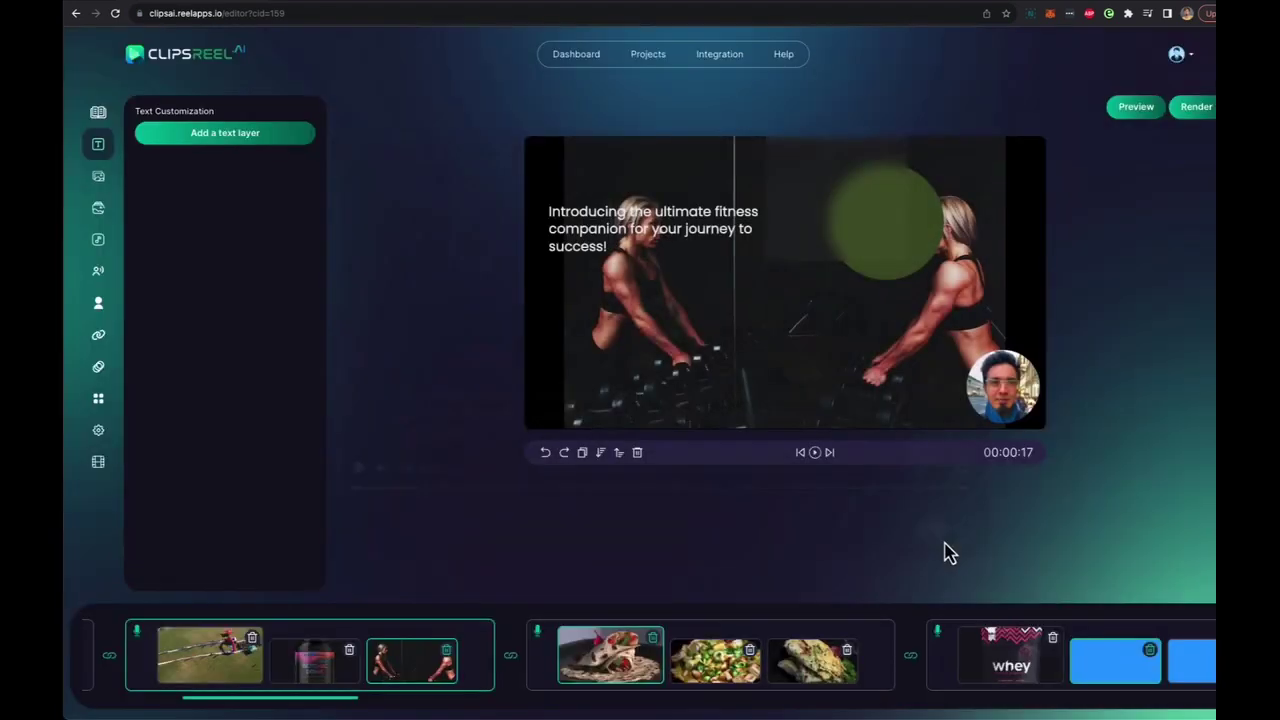
Render the whey promo video and open its project actions on All Projects.
left_click(1196, 108)
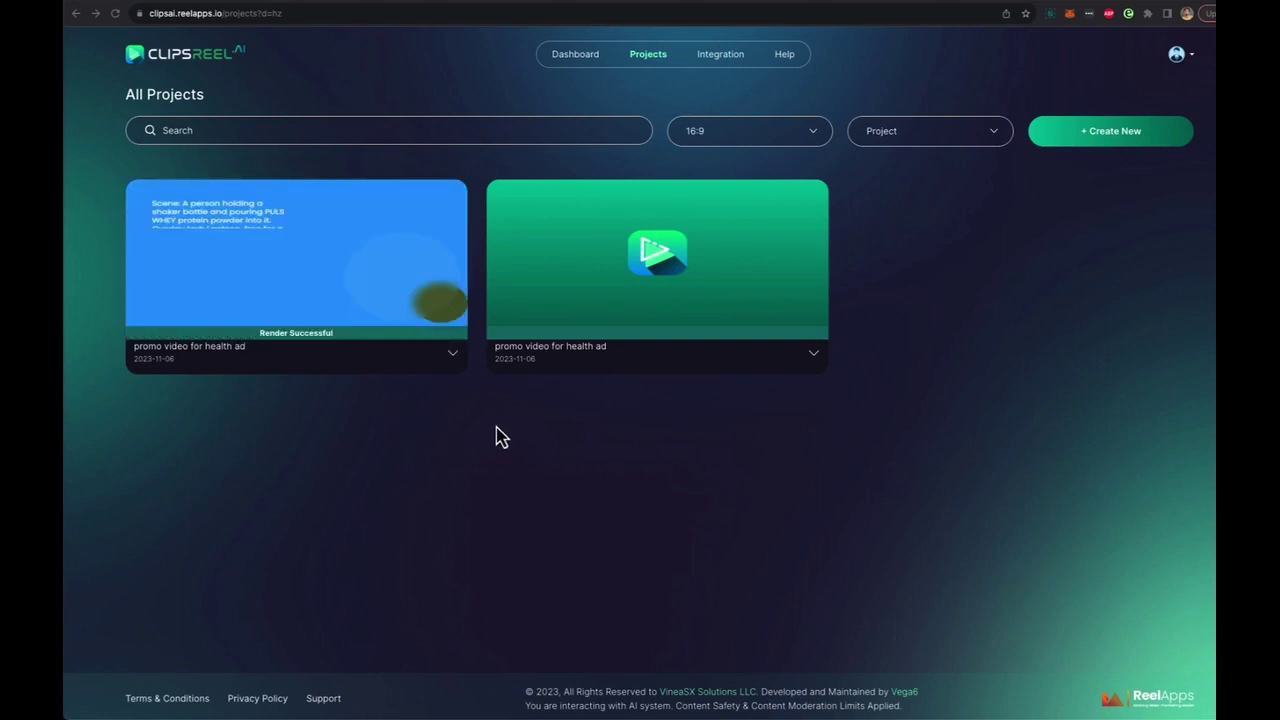
left_click(453, 360)
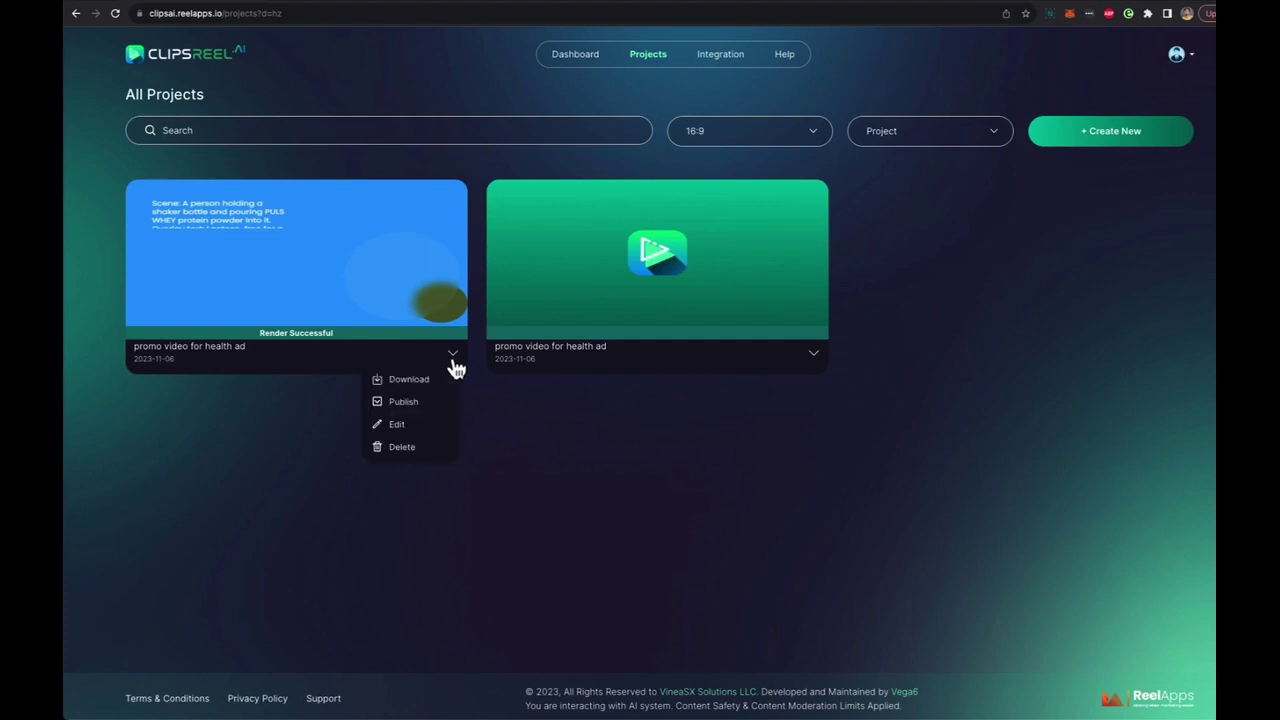
left_click(402, 402)
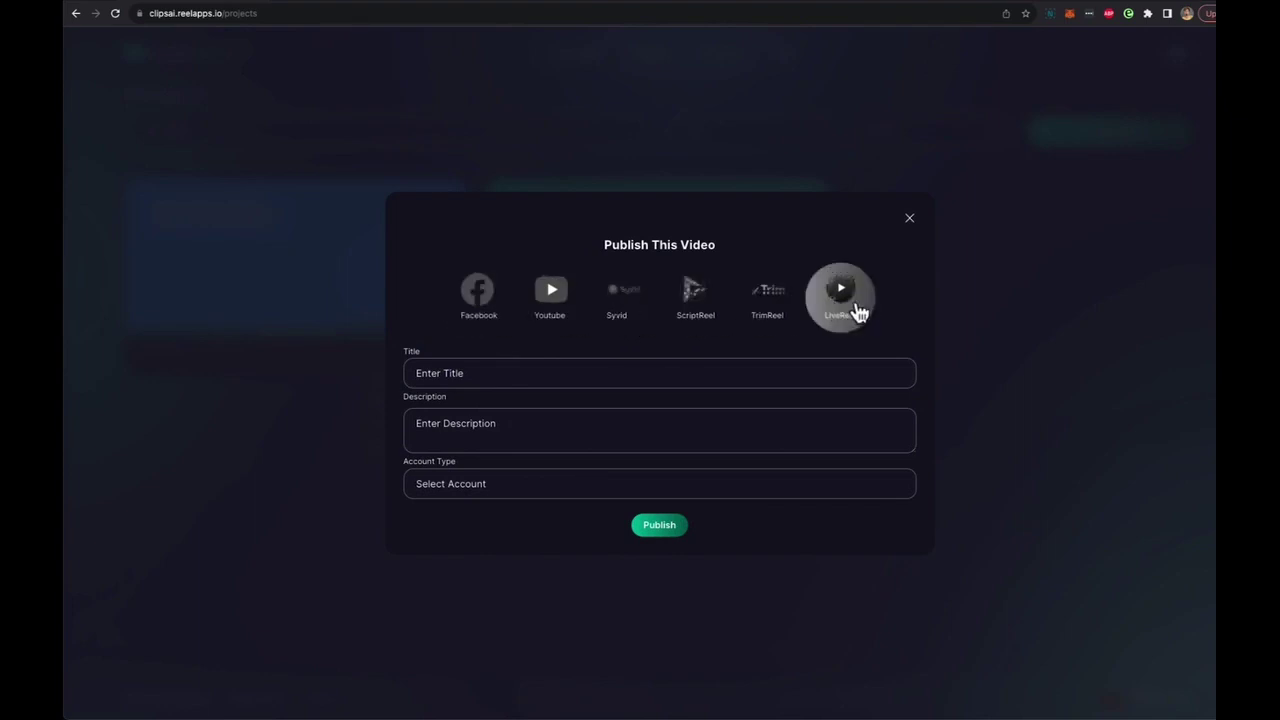
left_click(910, 220)
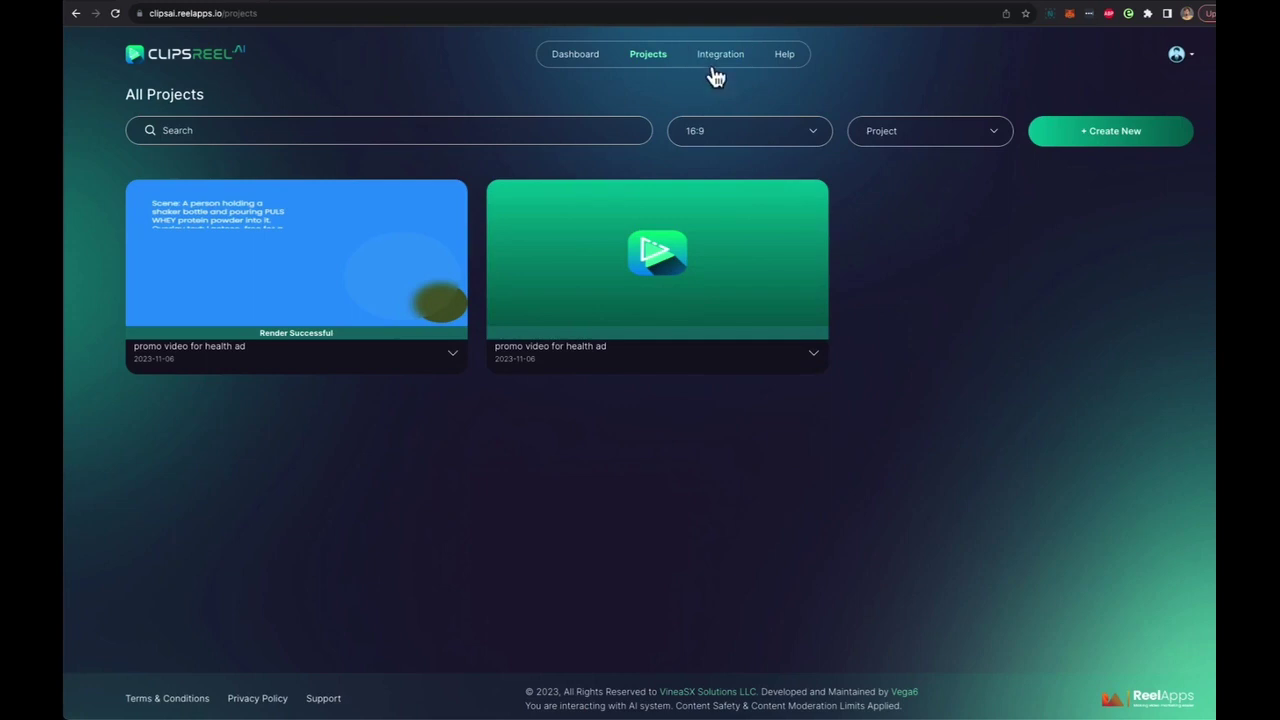
left_click(452, 354)
left_click(405, 400)
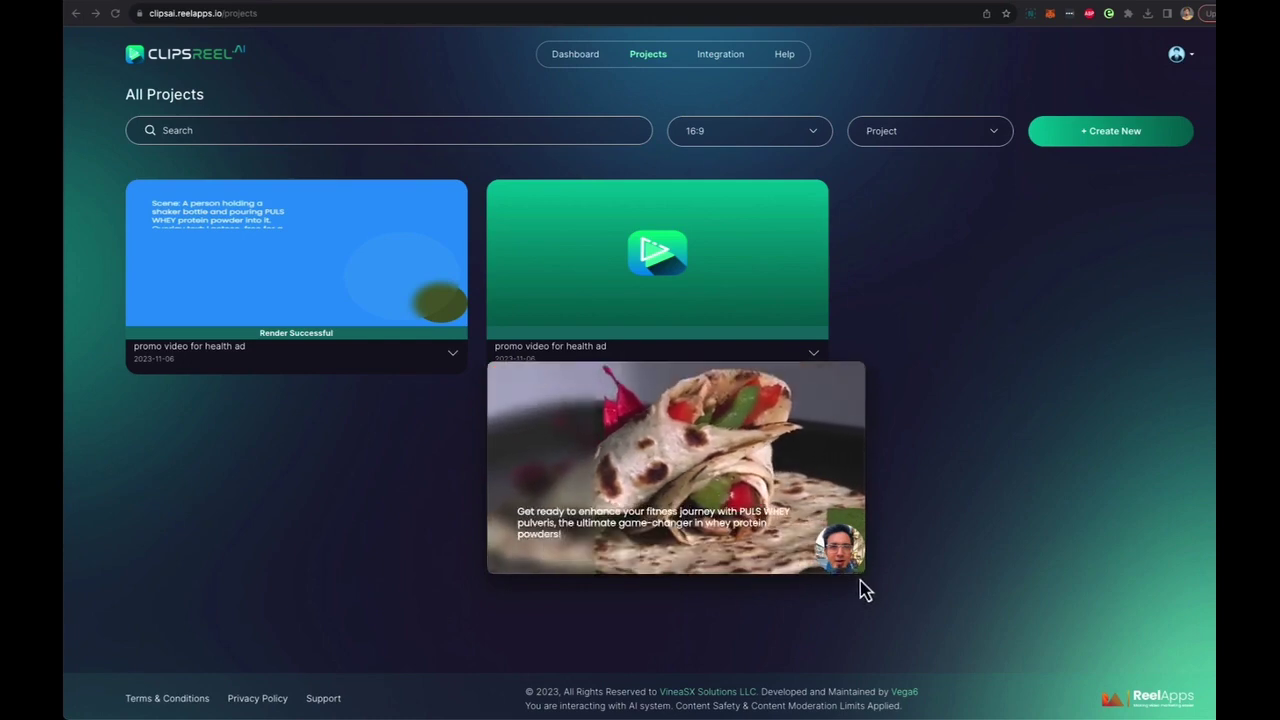
Enlarge the QuickTime Player window playing output (6).mp4.
left_click_drag(864, 578, 989, 703)
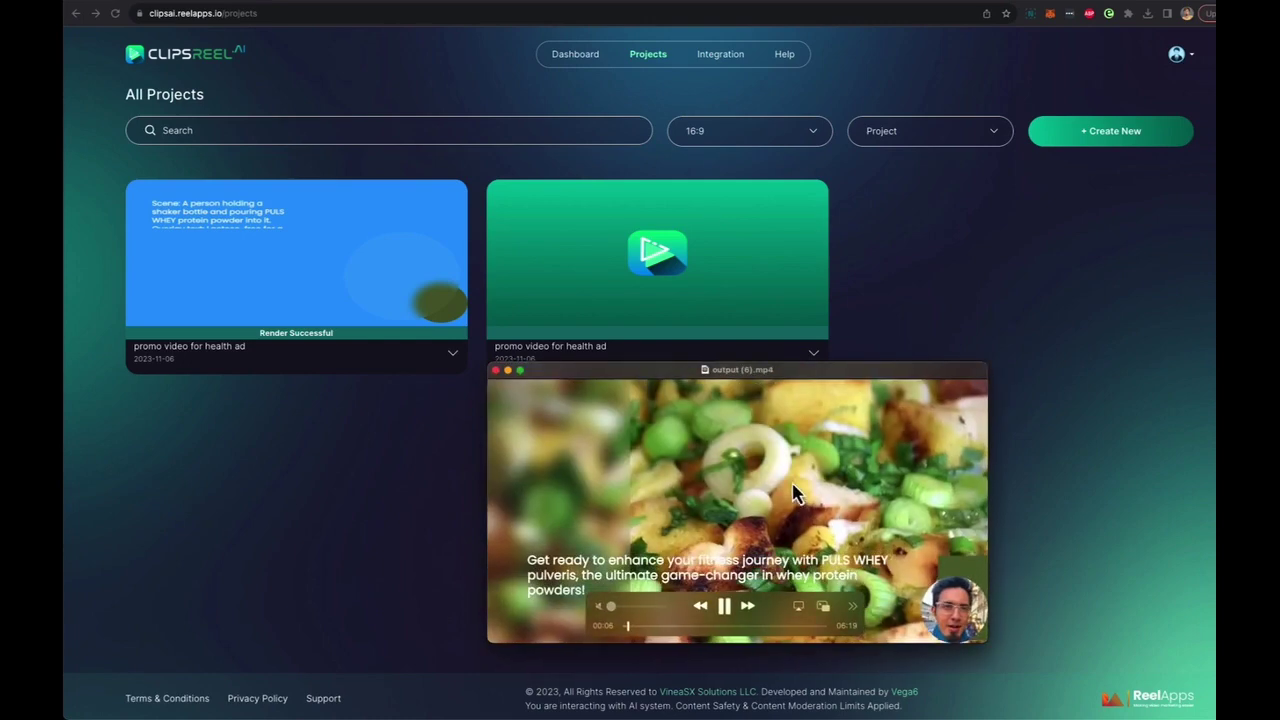